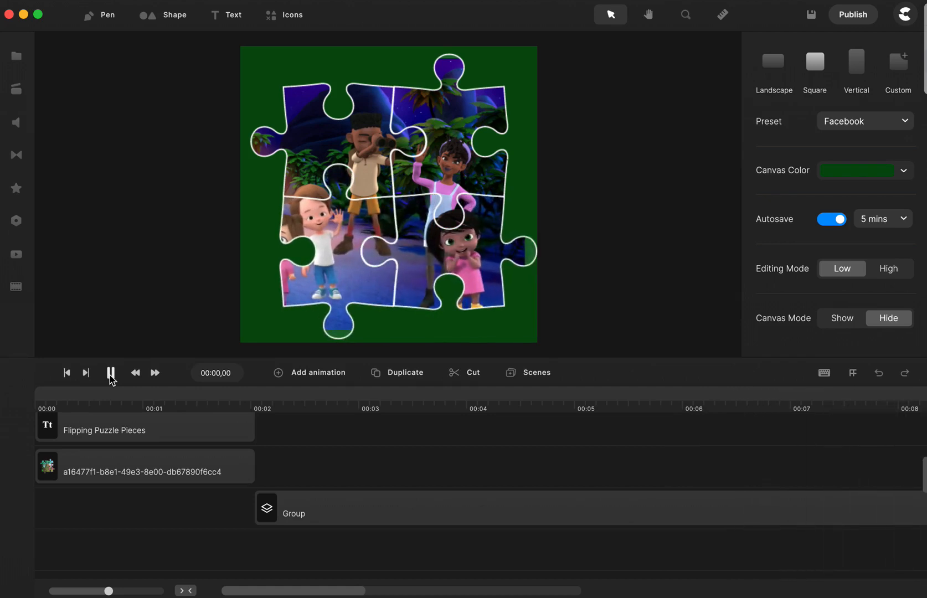
# - Preview the finished flipping puzzle animation and look along its clips on the timeline
pyautogui.click(112, 378)
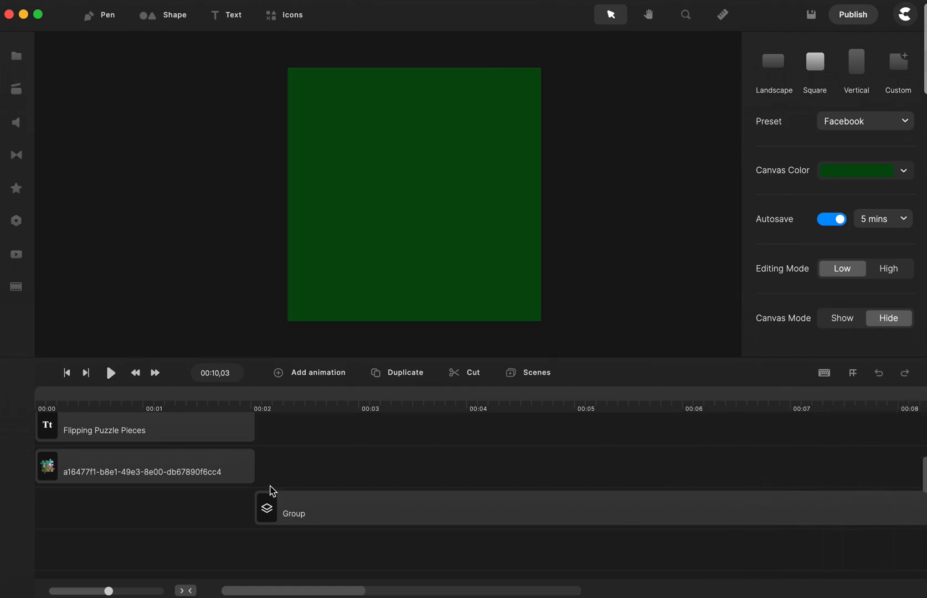
pyautogui.hscroll(9, 271, 490)
pyautogui.hscroll(-9, 271, 490)
pyautogui.hscroll(9, 269, 490)
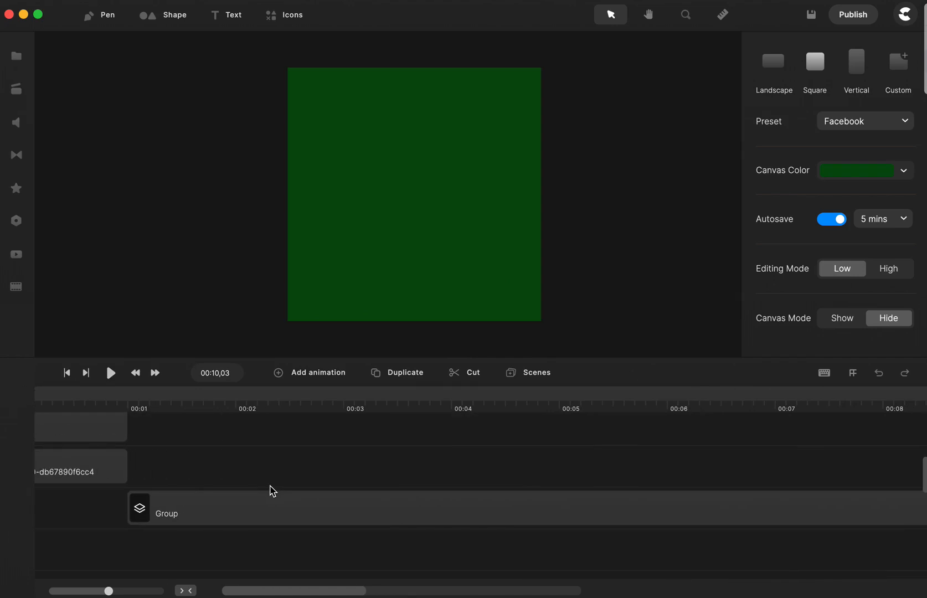
pyautogui.hscroll(-9, 140, 590)
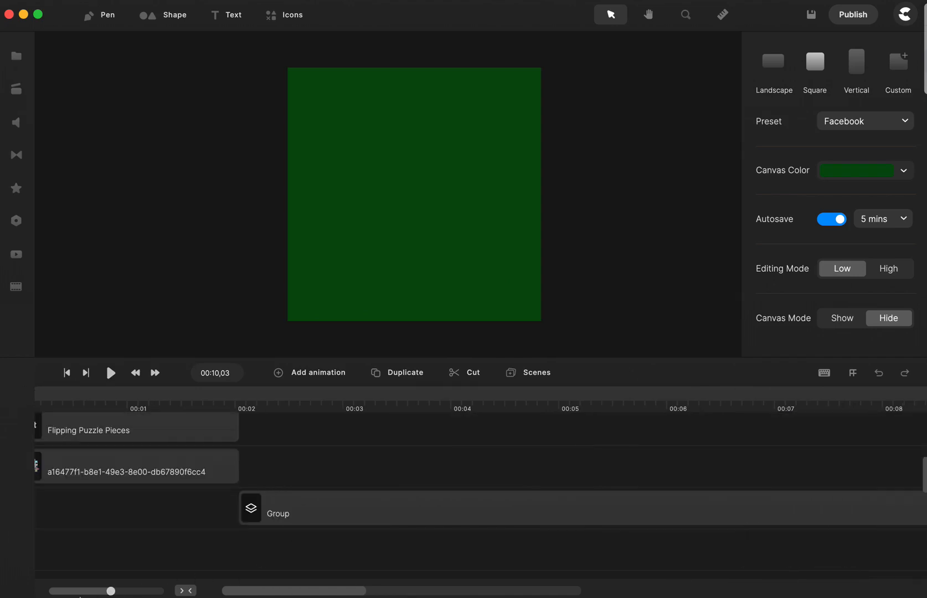
# - Add a horizontal and a vertical puzzle-piece shape from the project media to the canvas at 00:09,20
pyautogui.click(80, 593)
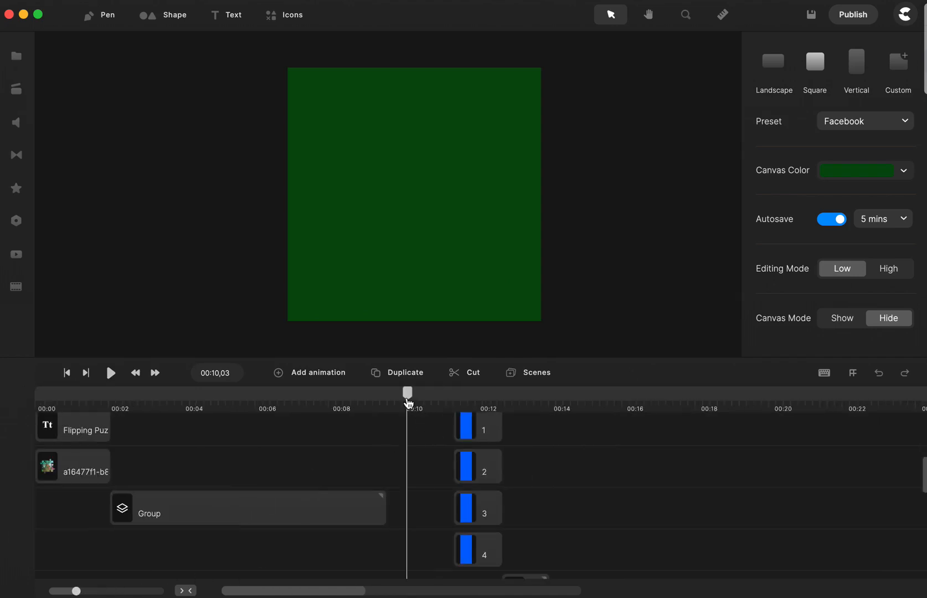
pyautogui.click(391, 403)
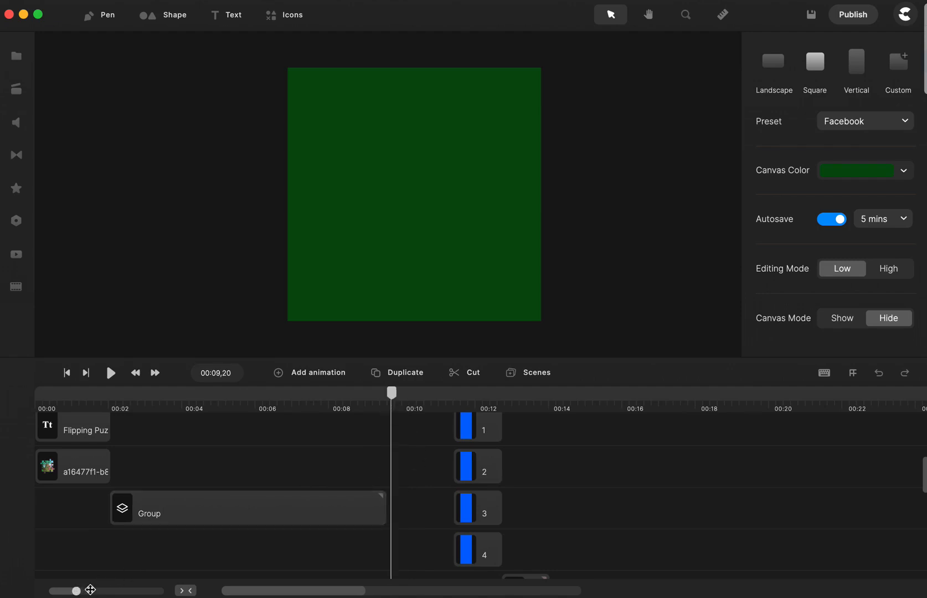
pyautogui.click(101, 590)
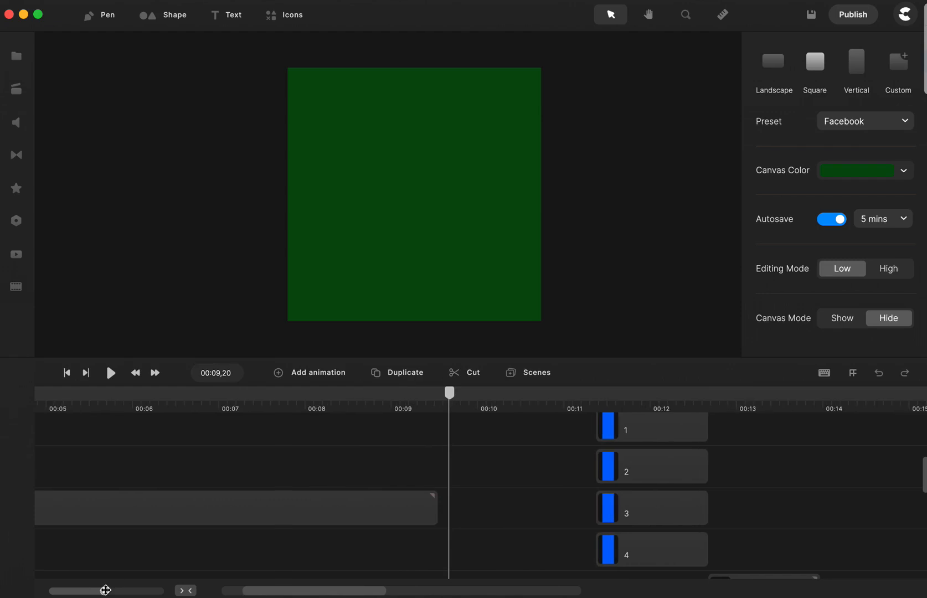
pyautogui.click(16, 93)
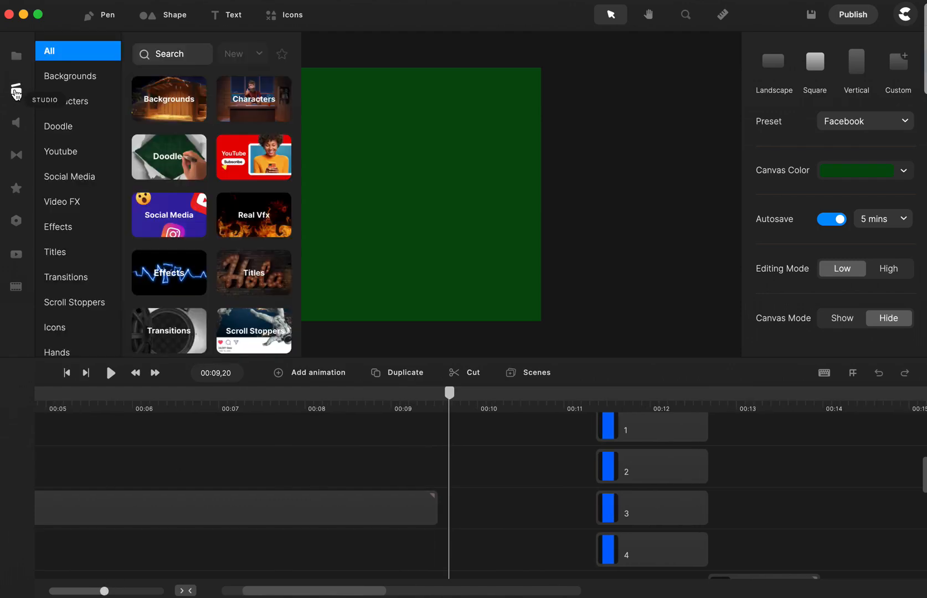
pyautogui.click(17, 56)
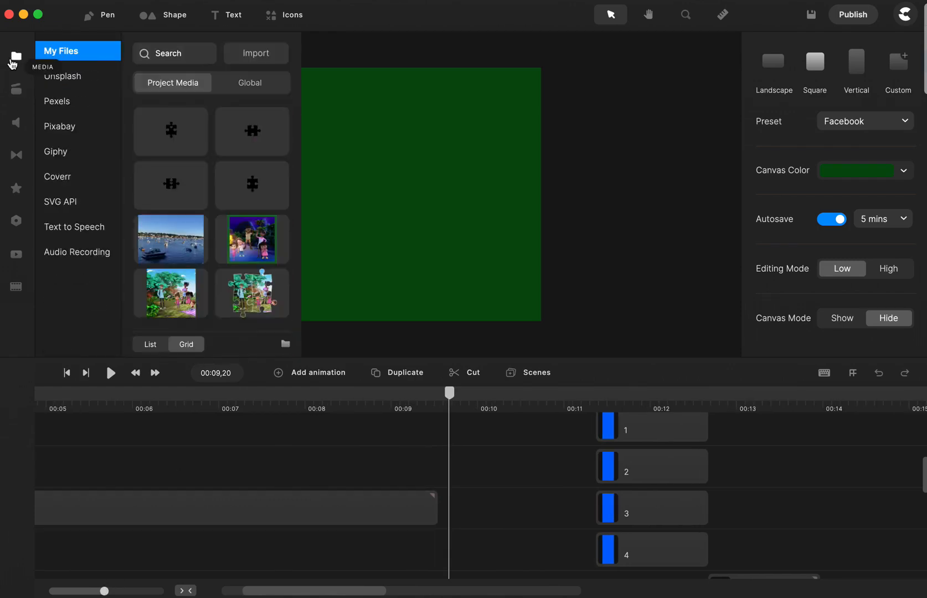
pyautogui.moveTo(252, 141); pyautogui.dragTo(414, 149)
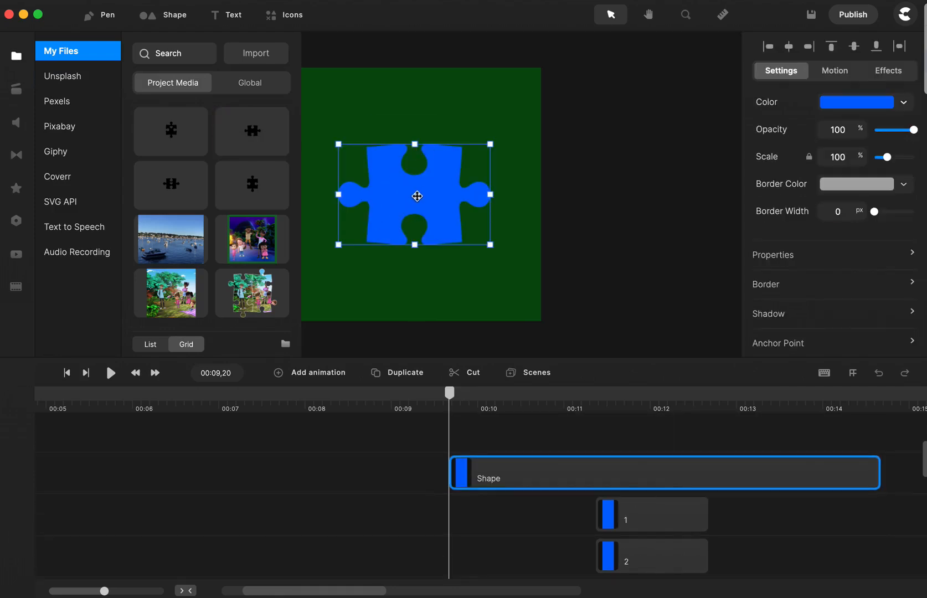
pyautogui.moveTo(261, 191); pyautogui.dragTo(421, 178)
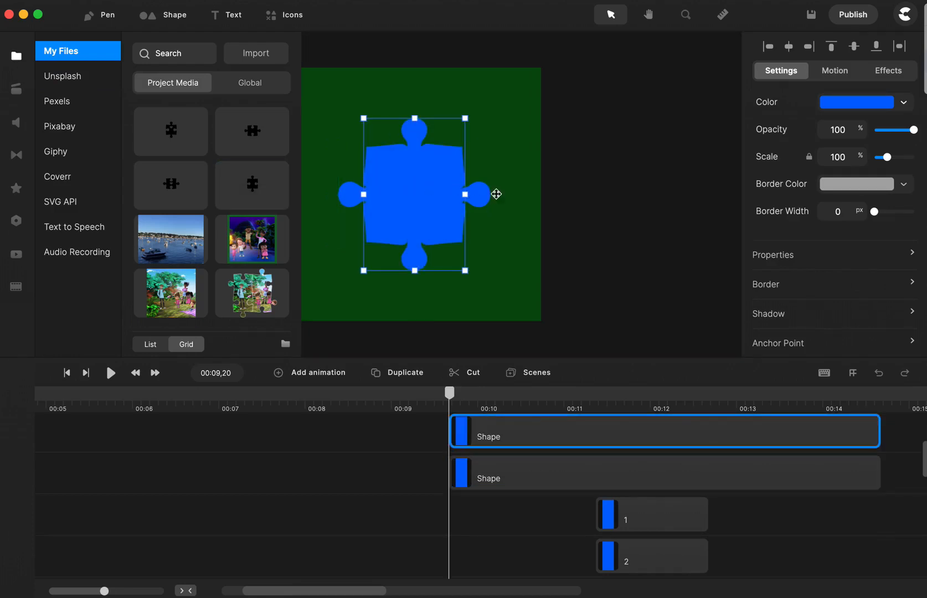
# - Fit the vertical puzzle piece onto the horizontal piece's right tab and move both together to the upper part of the green canvas
pyautogui.moveTo(496, 193); pyautogui.dragTo(525, 188)
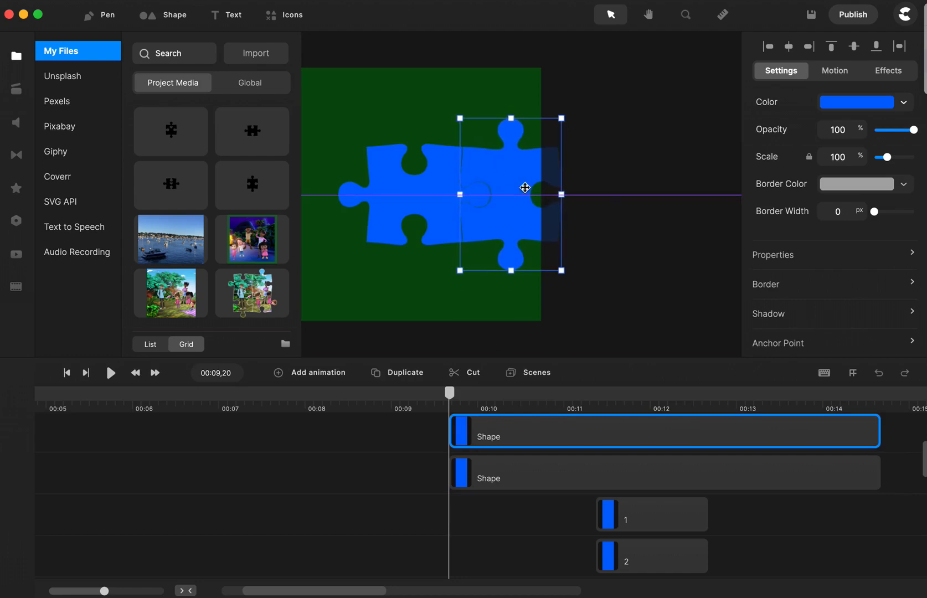
pyautogui.keyDown('shift'); pyautogui.click(394, 188); pyautogui.keyUp('shift')
pyautogui.moveTo(388, 191); pyautogui.dragTo(332, 176)
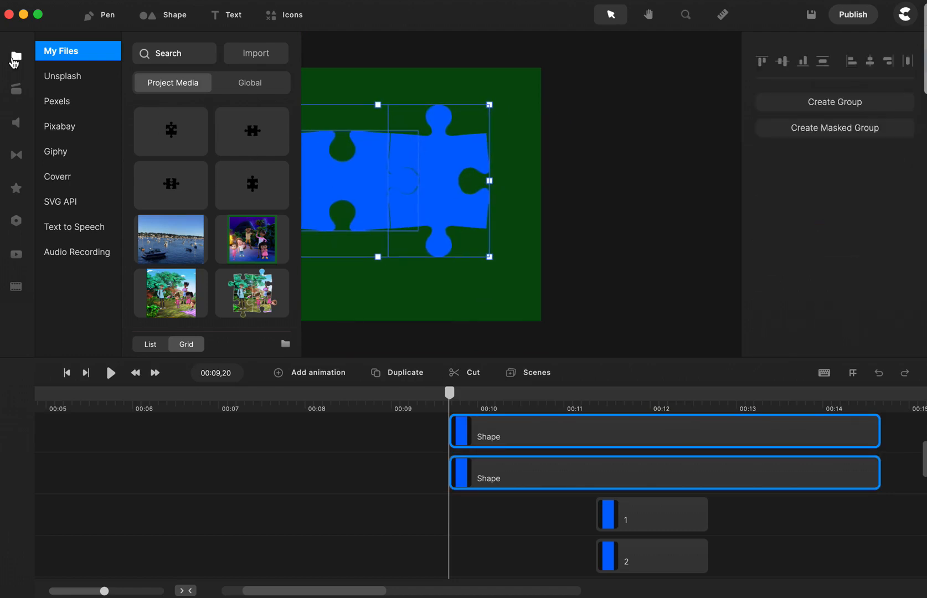
pyautogui.click(14, 60)
pyautogui.moveTo(301, 195); pyautogui.dragTo(332, 177)
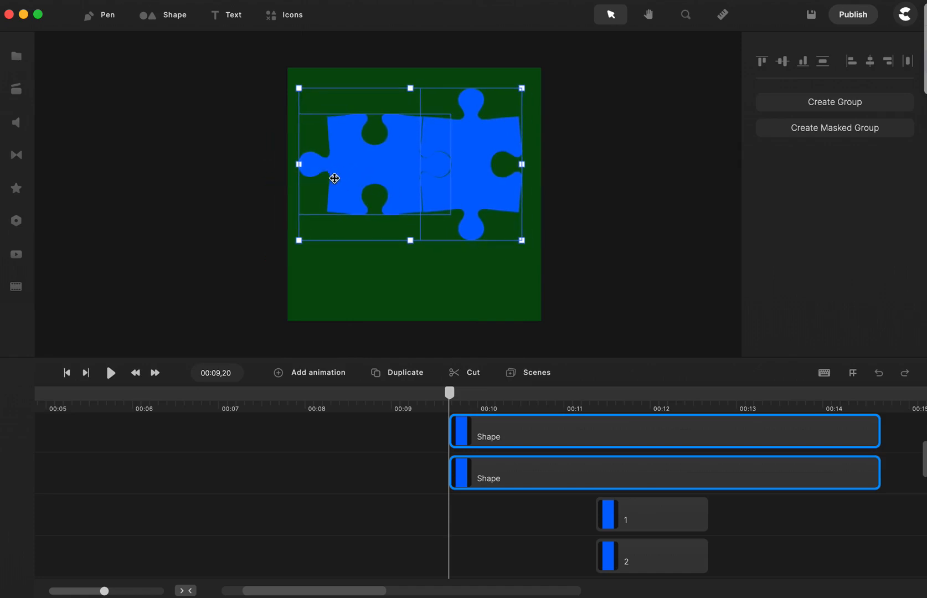
# - Delete the two interlocked puzzle-piece shapes that start at 00:09,20
pyautogui.click(509, 433)
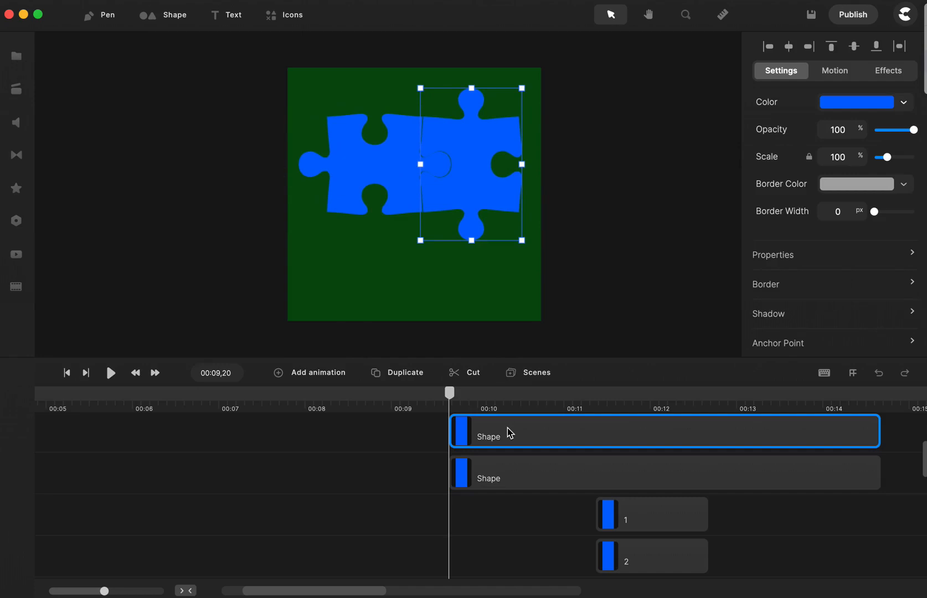
pyautogui.press('Delete')
pyautogui.click(501, 477)
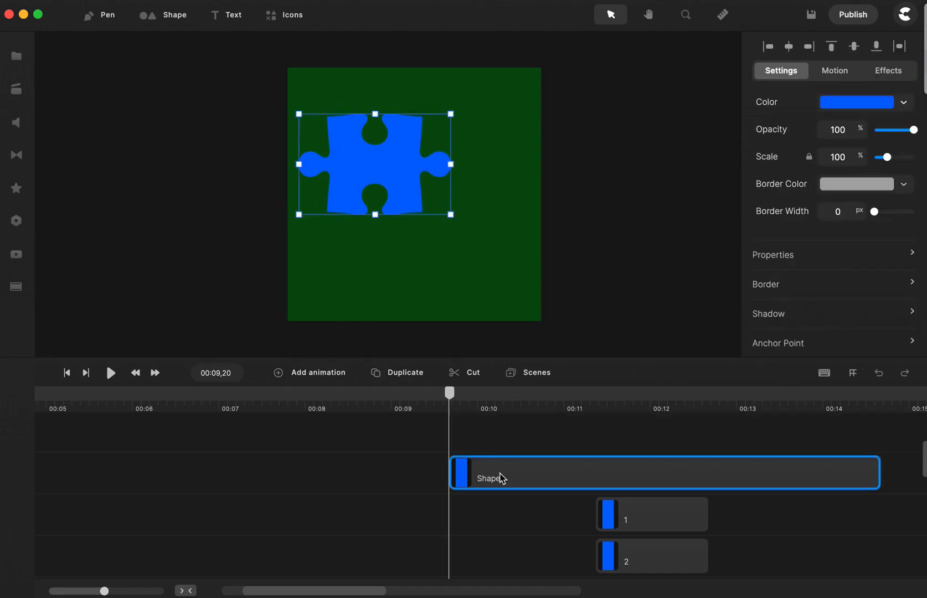
pyautogui.press('Delete')
# - At 00:11,21, give puzzle piece 1 a 4 px border in light grey c1bdbd
pyautogui.click(599, 399)
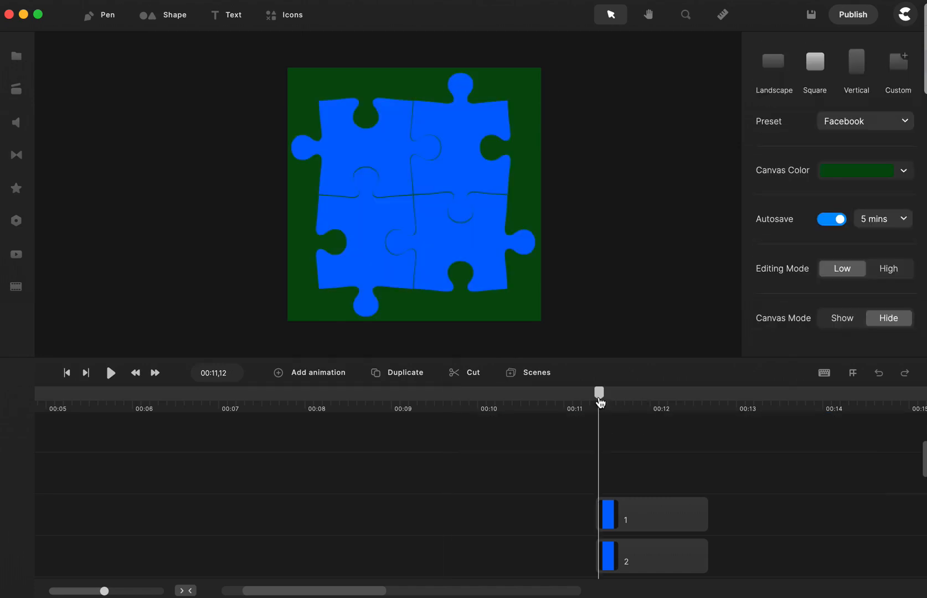
pyautogui.click(626, 398)
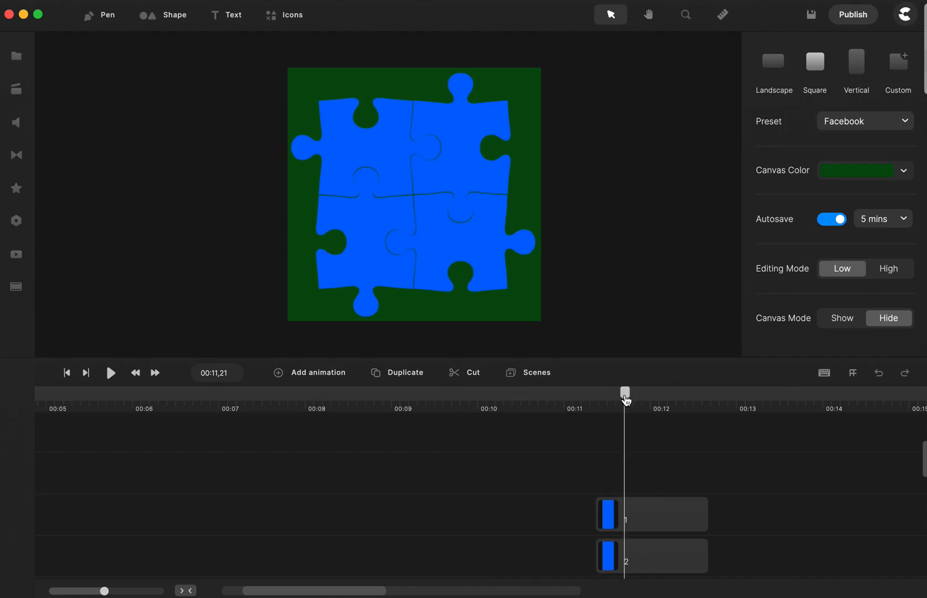
pyautogui.click(643, 516)
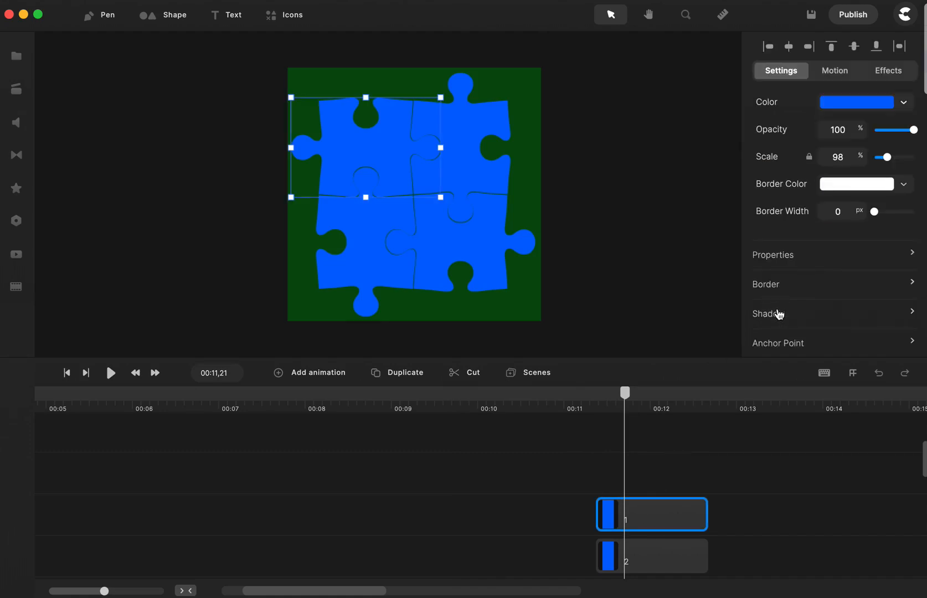
pyautogui.click(770, 287)
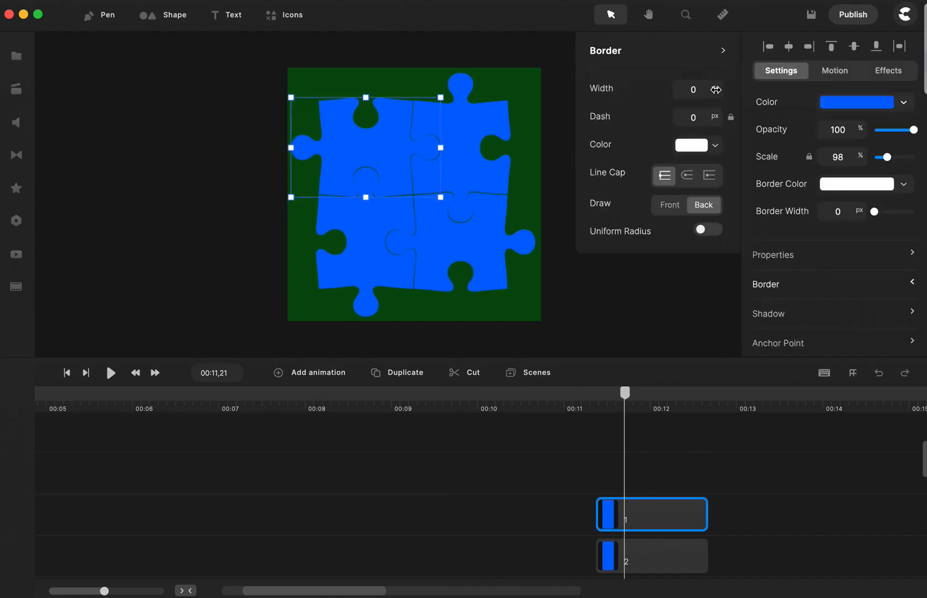
pyautogui.moveTo(722, 90); pyautogui.dragTo(729, 95)
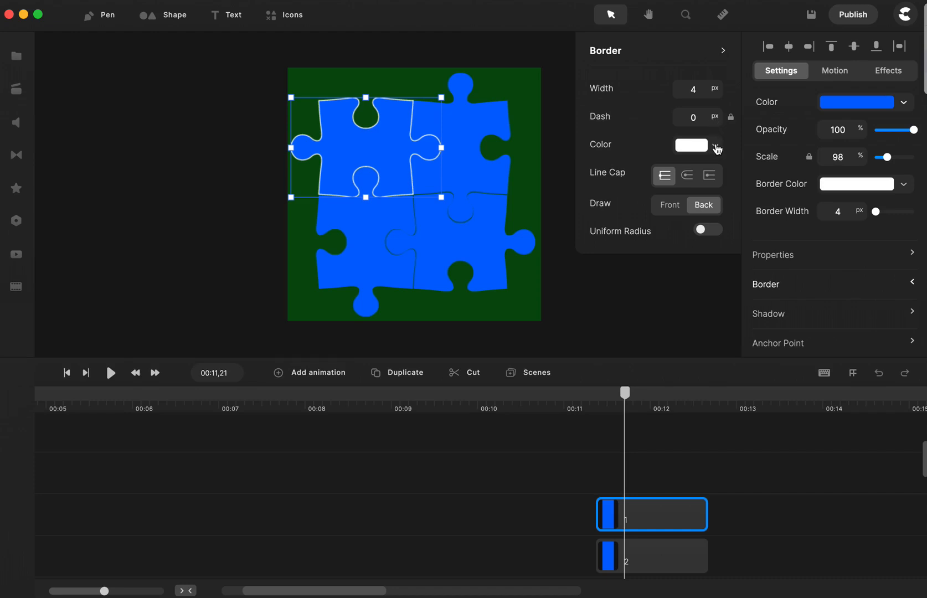
pyautogui.click(717, 146)
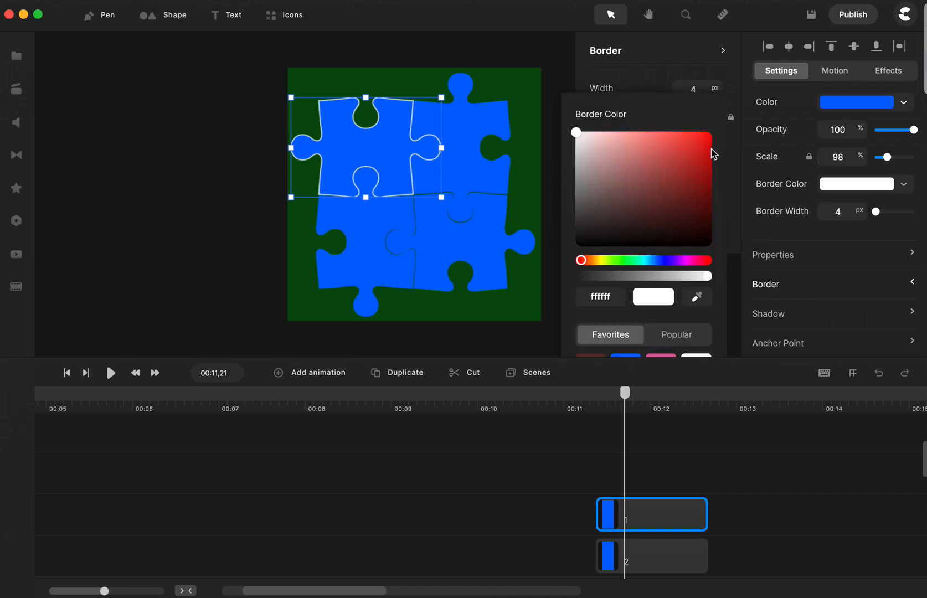
pyautogui.click(584, 201)
pyautogui.moveTo(581, 174); pyautogui.dragTo(578, 160)
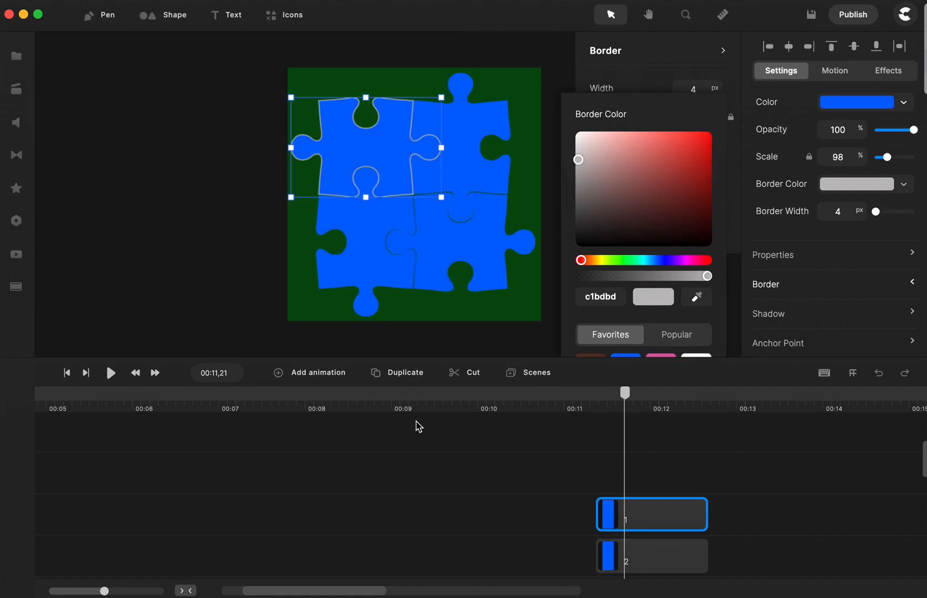
# - Extend the mask group clip to just before 00:16 and shift the following Group clip to start shortly after 00:15
pyautogui.hscroll(2, 446, 476)
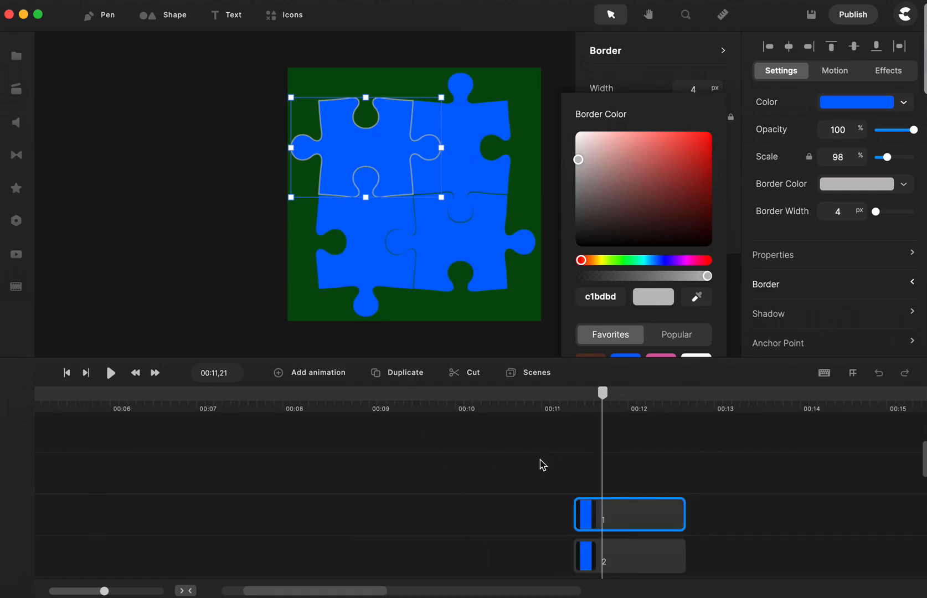
pyautogui.click(699, 404)
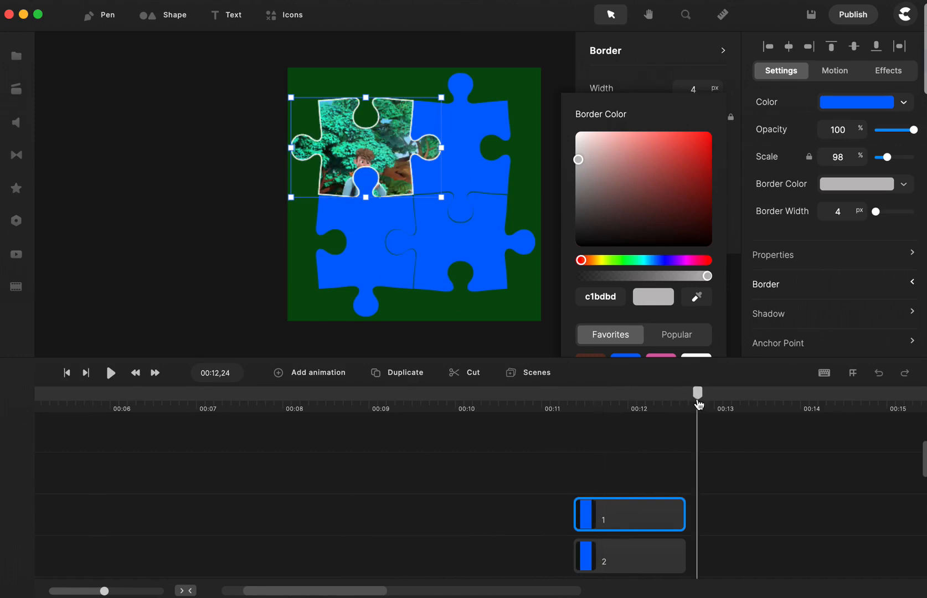
pyautogui.hscroll(3, 645, 489)
pyautogui.hscroll(1, 643, 488)
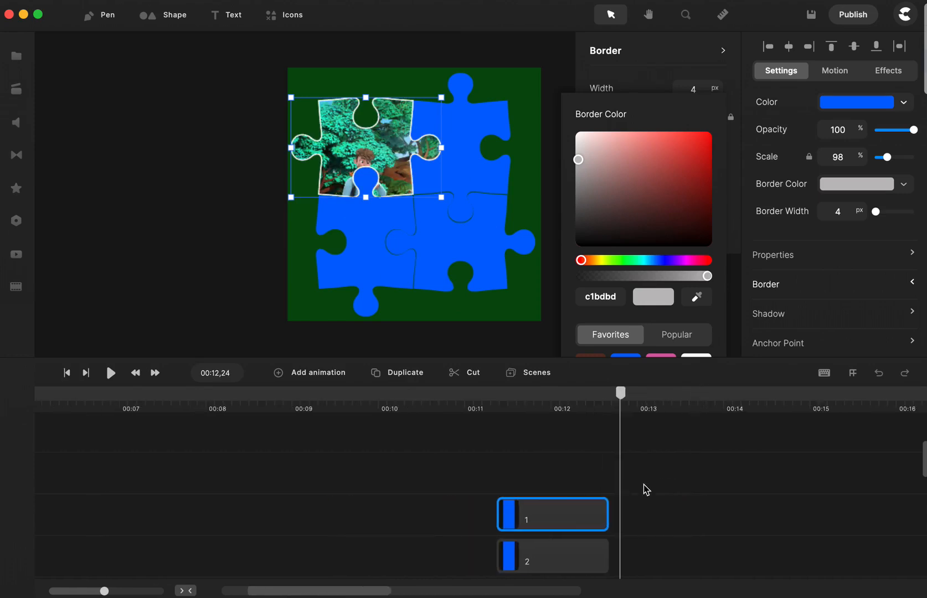
pyautogui.scroll(-3, 253, 527)
pyautogui.scroll(-1, 253, 528)
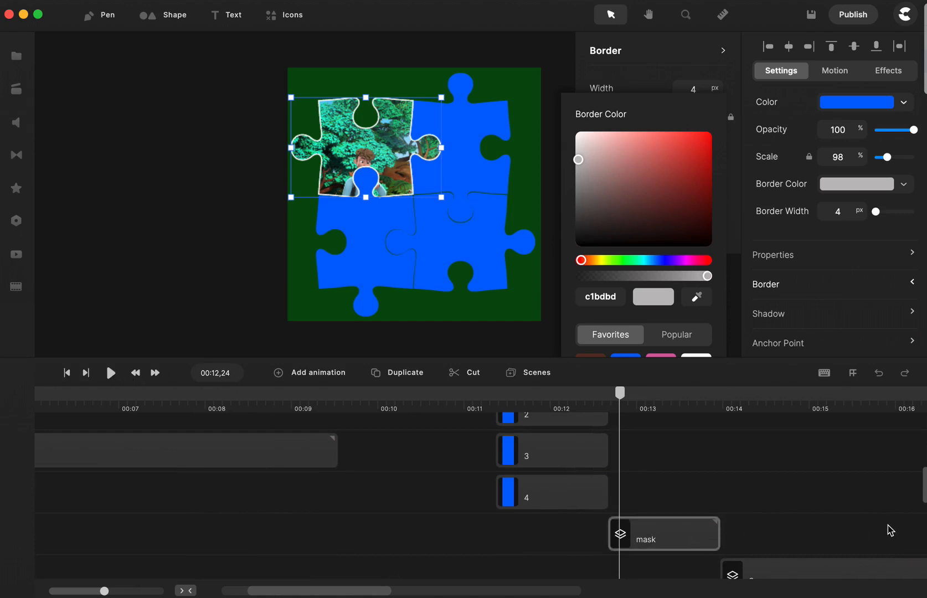
pyautogui.moveTo(718, 528); pyautogui.dragTo(888, 535)
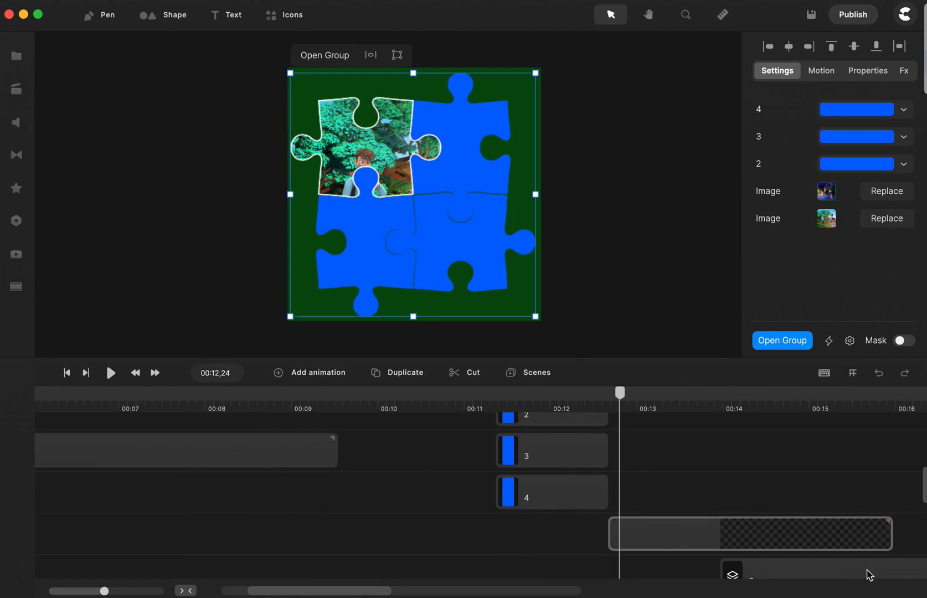
pyautogui.click(745, 574)
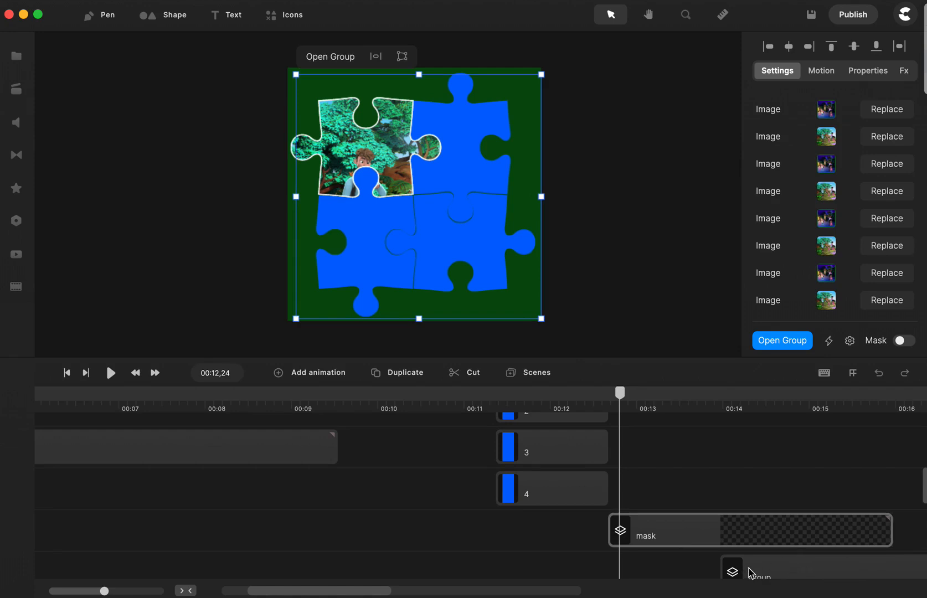
pyautogui.press('super+z')
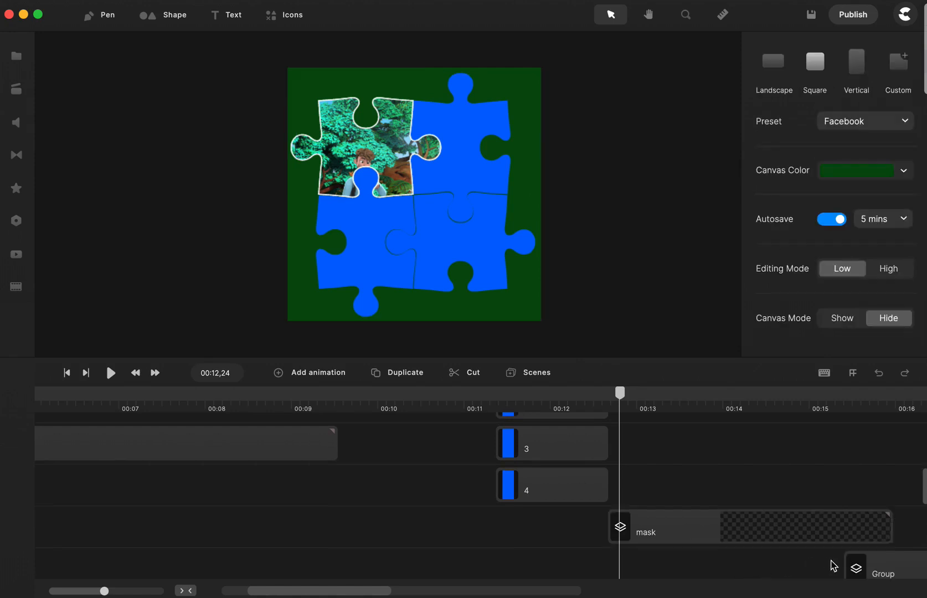
# - Place the playhead at 00:13,16 and open the mask group for editing
pyautogui.click(687, 533)
pyautogui.click(641, 440)
pyautogui.click(609, 402)
pyautogui.moveTo(609, 402); pyautogui.dragTo(682, 395)
pyautogui.click(641, 529)
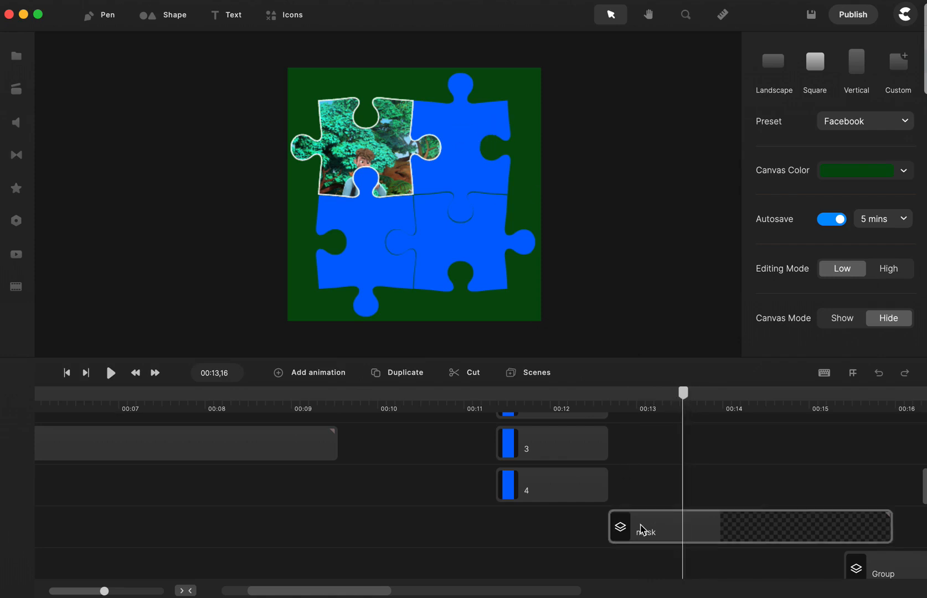
pyautogui.doubleClick(641, 529)
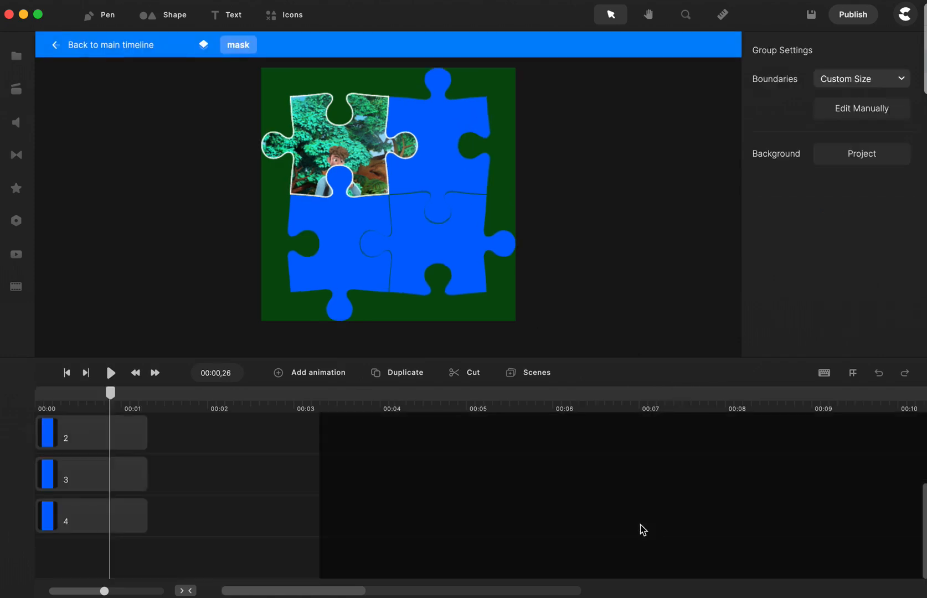
pyautogui.scroll(3, 83, 499)
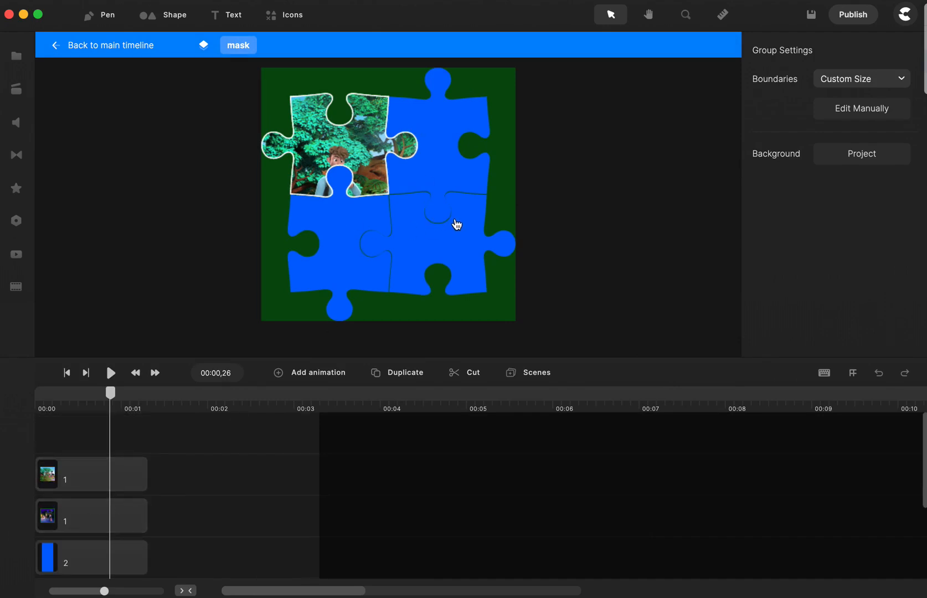
pyautogui.click(102, 482)
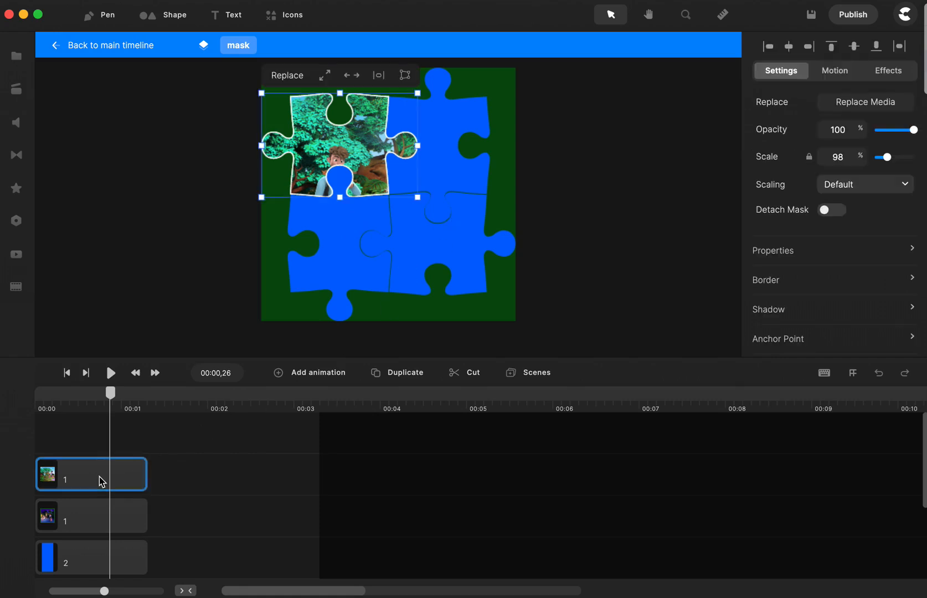
pyautogui.click(88, 522)
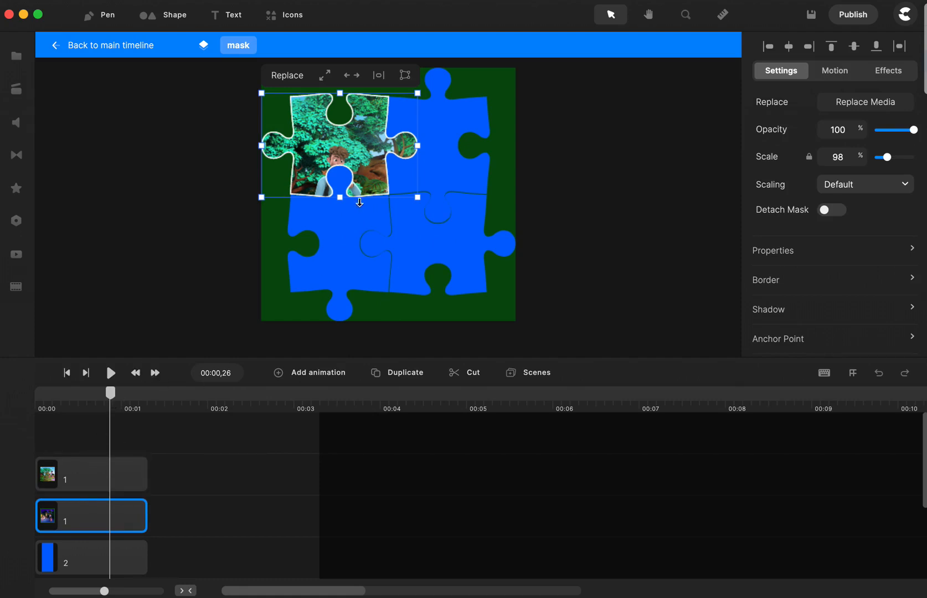
pyautogui.moveTo(147, 474)
pyautogui.mouseDown()
pyautogui.moveTo(96, 486)
pyautogui.moveTo(155, 489)
pyautogui.moveTo(147, 489)
pyautogui.mouseUp()
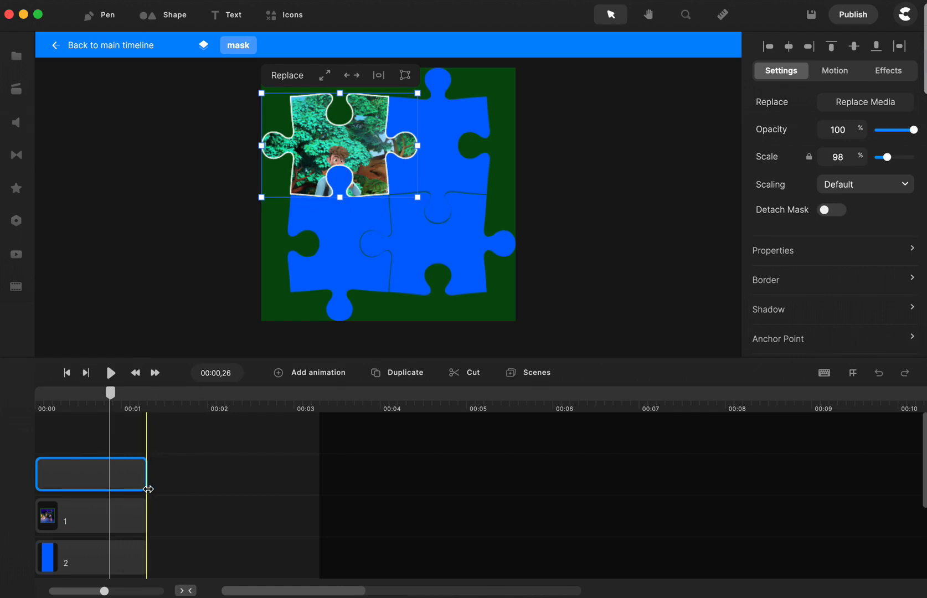
# - Move the puzzle piece 2 clip to start right after the piece 1 clips and place the playhead at 00:01,12
pyautogui.scroll(-2, 146, 488)
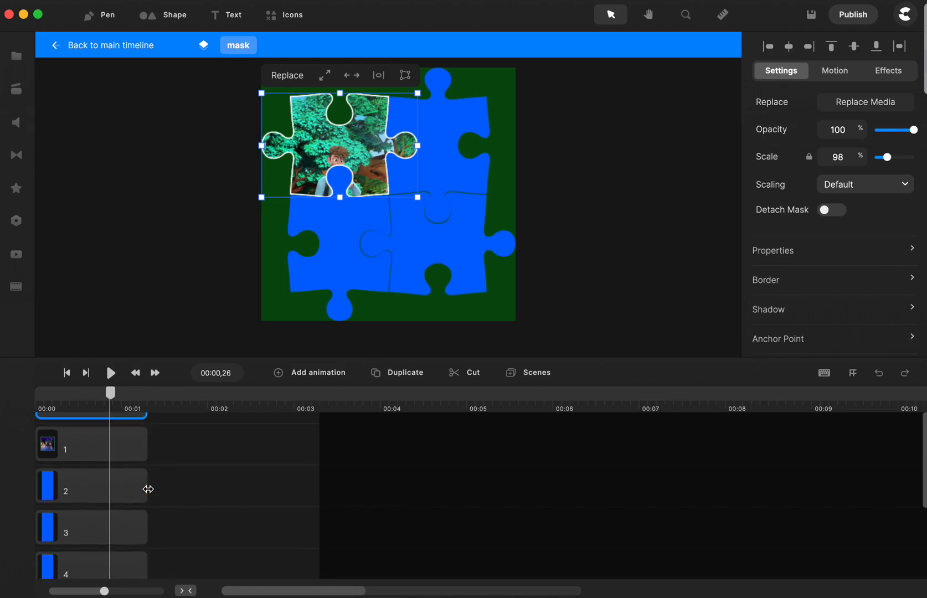
pyautogui.click(114, 488)
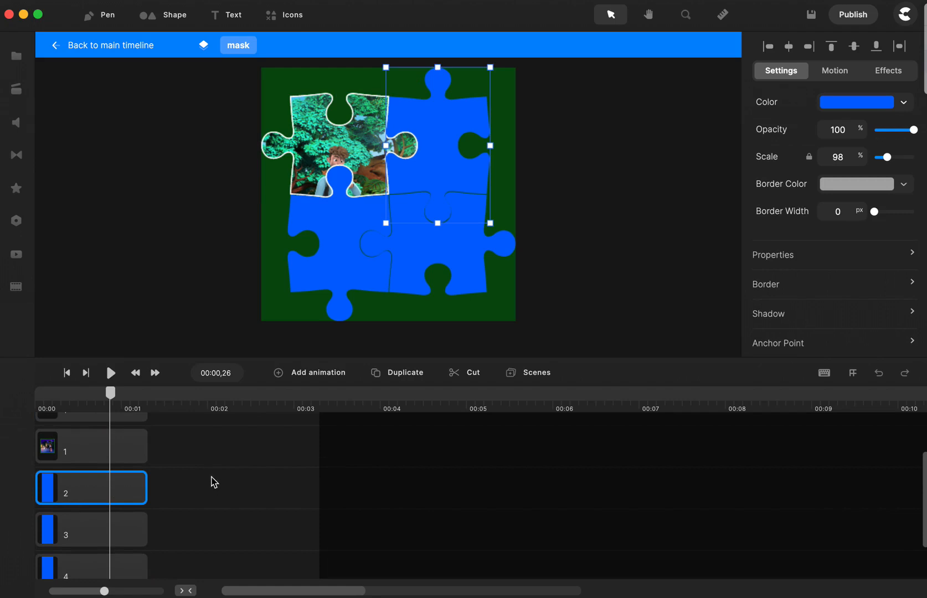
pyautogui.hotkey('alt', 'Right')
pyautogui.moveTo(211, 477); pyautogui.dragTo(223, 479)
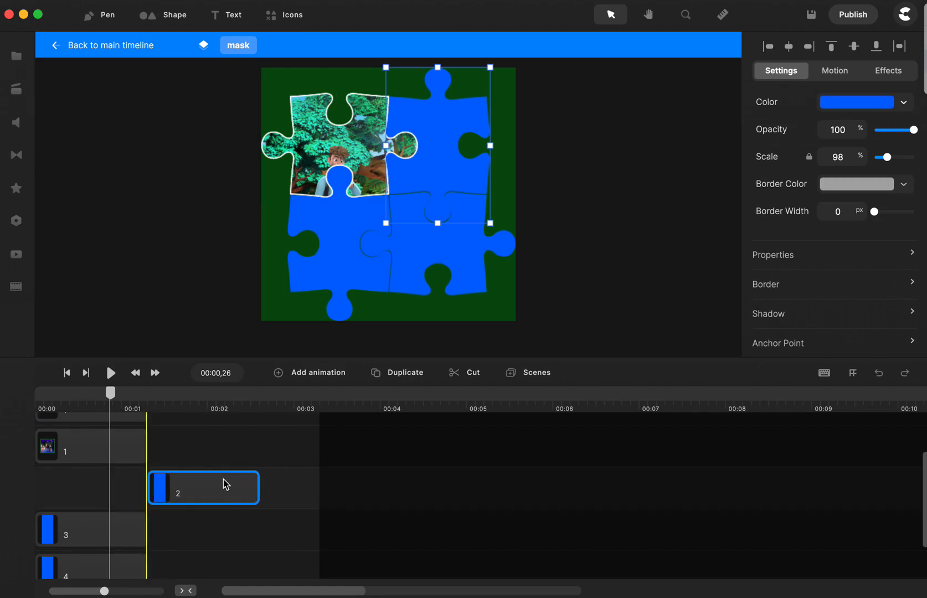
pyautogui.click(156, 392)
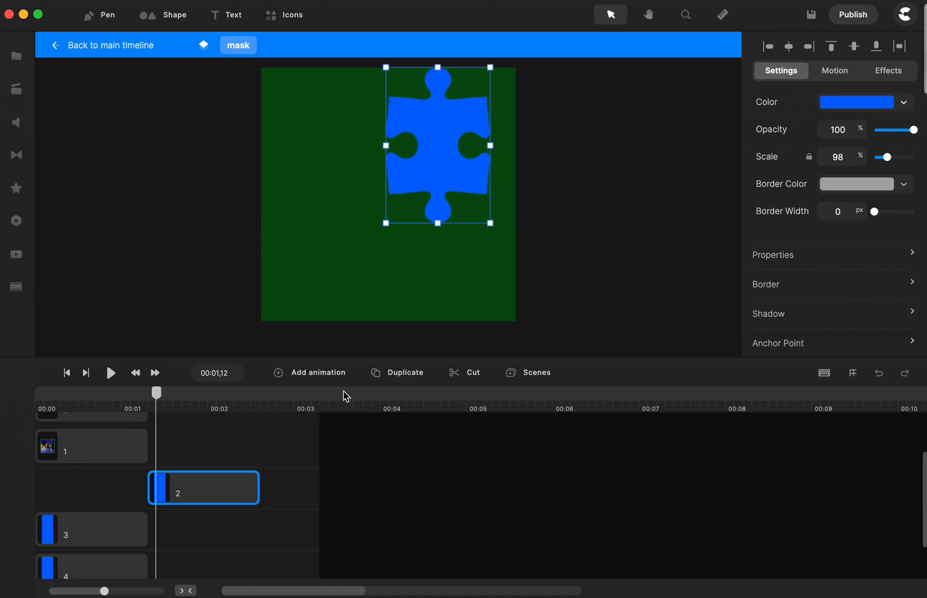
# - Duplicate the puzzle piece 2 clip
pyautogui.press('super+d')
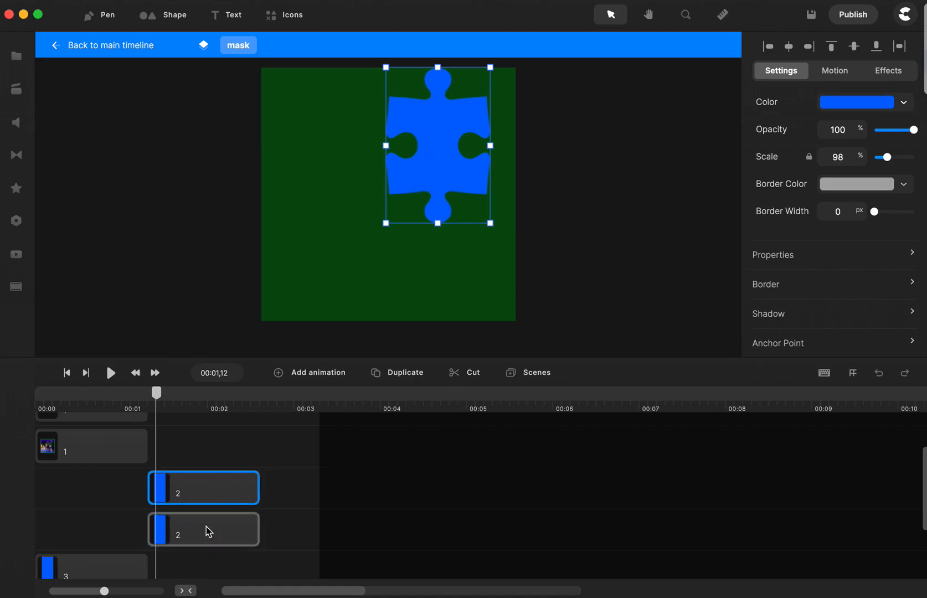
pyautogui.rightClick(210, 496)
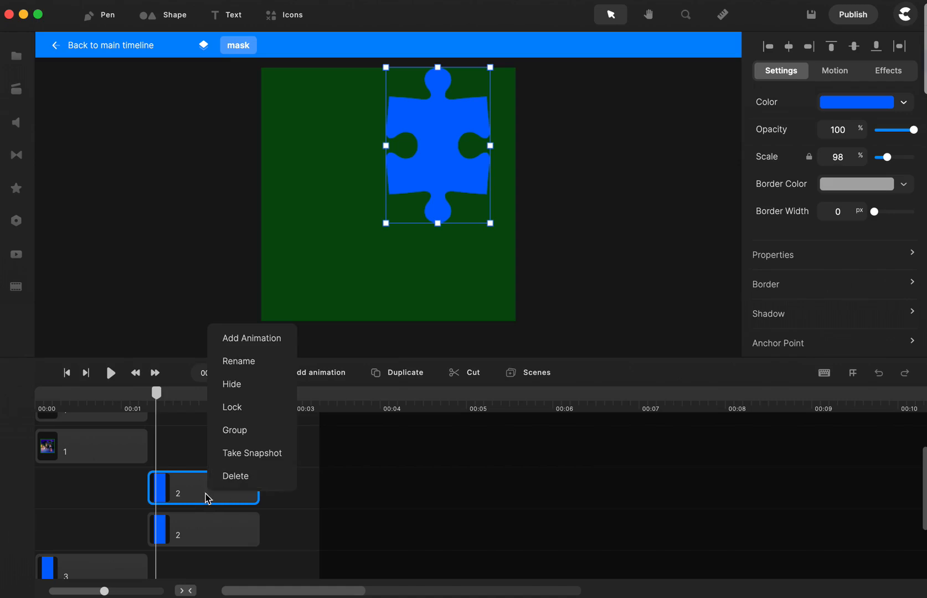
pyautogui.click(375, 529)
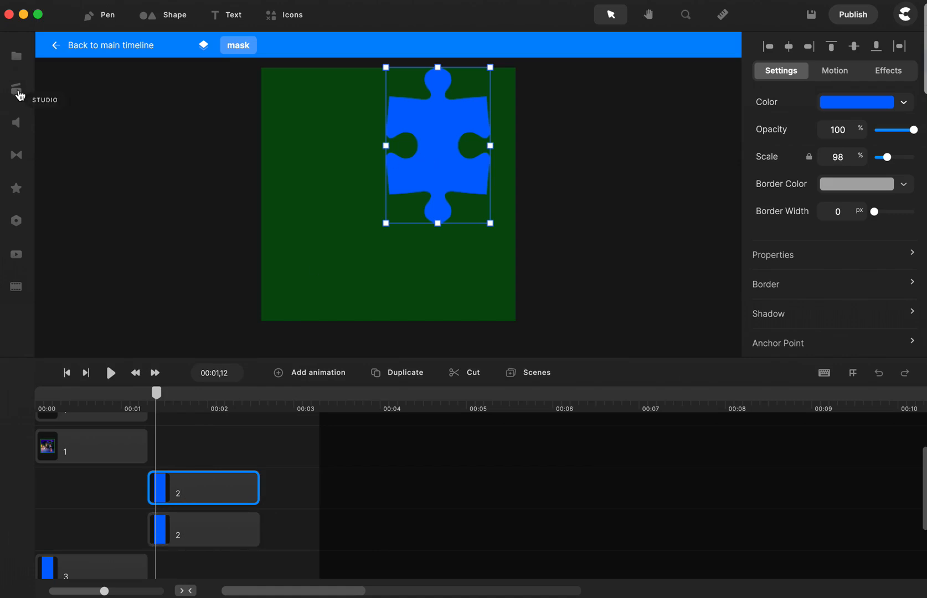
# - Add the daytime forest image from the project media at 00:01,12 and fit it to the canvas
pyautogui.click(18, 92)
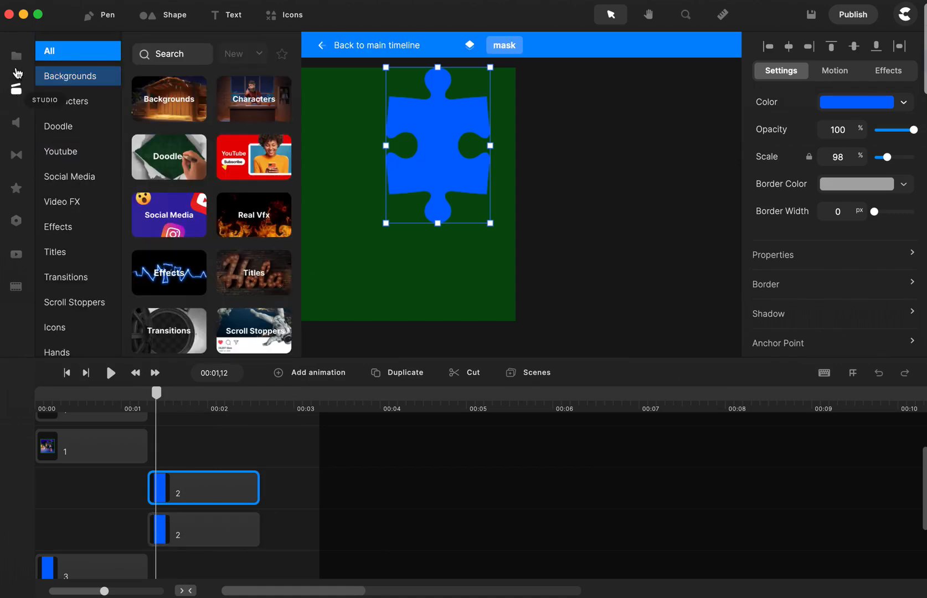
pyautogui.click(16, 56)
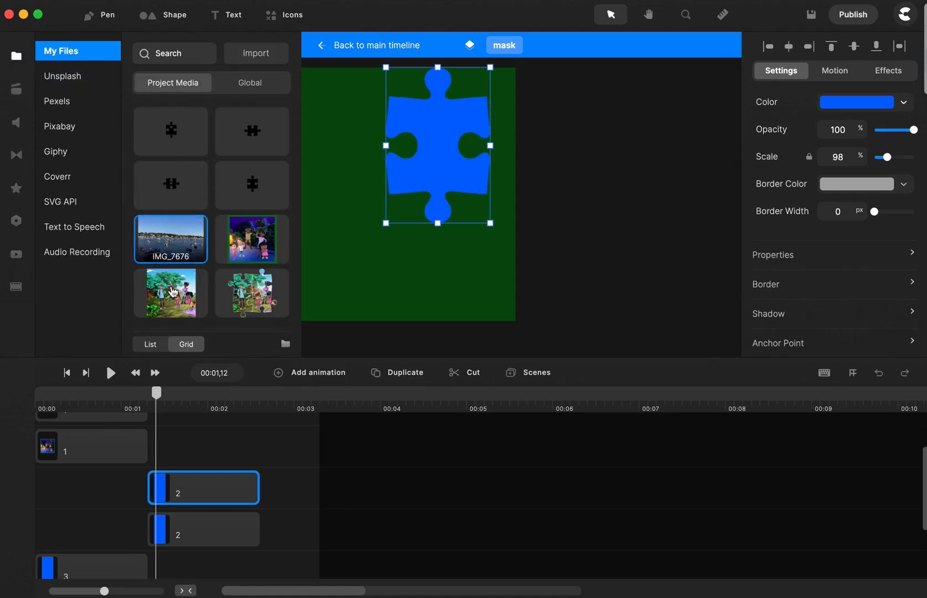
pyautogui.moveTo(174, 292); pyautogui.dragTo(443, 206)
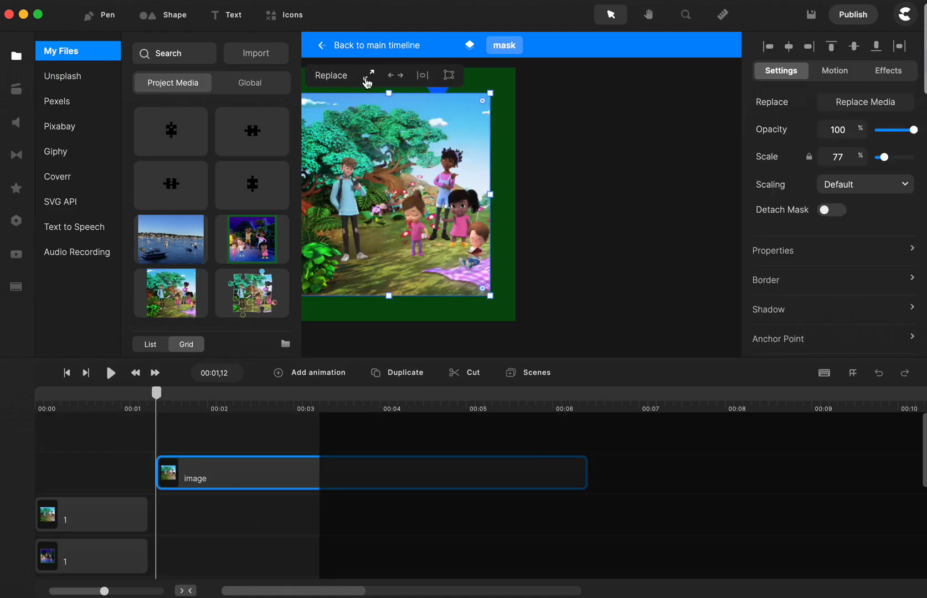
pyautogui.click(366, 75)
pyautogui.press('h')
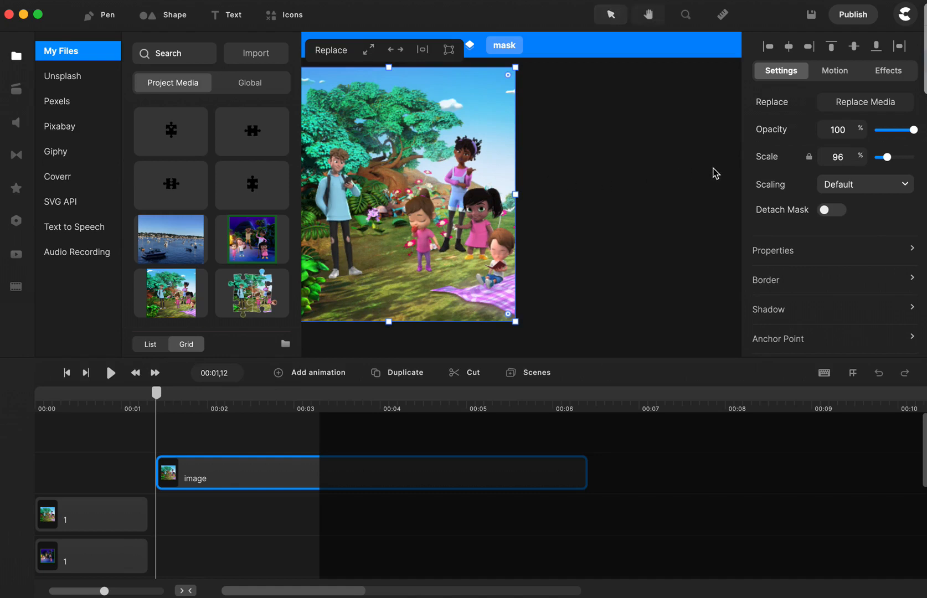
pyautogui.press('v')
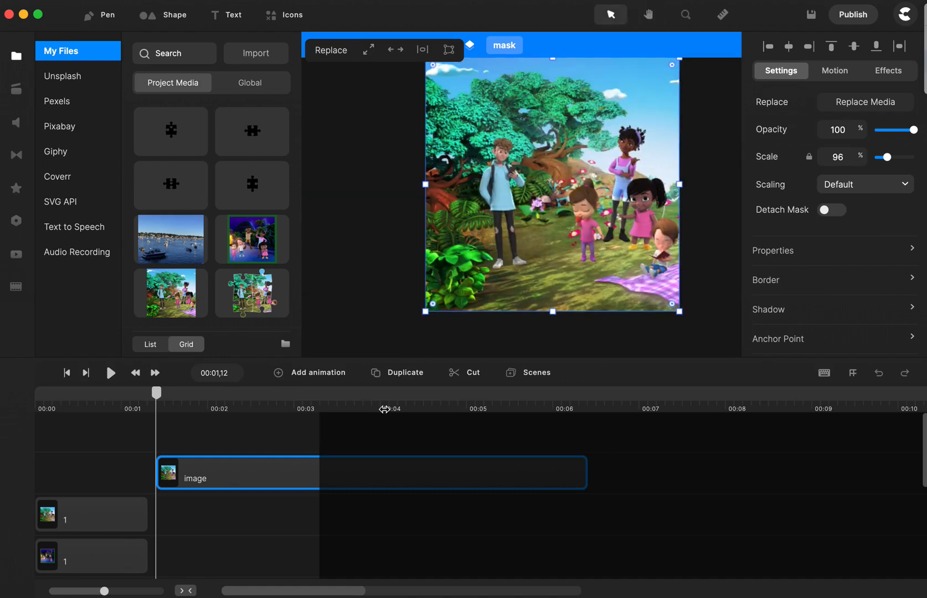
# - Mask the daytime forest image with the upper puzzle piece 2 clip
pyautogui.scroll(-3, 206, 481)
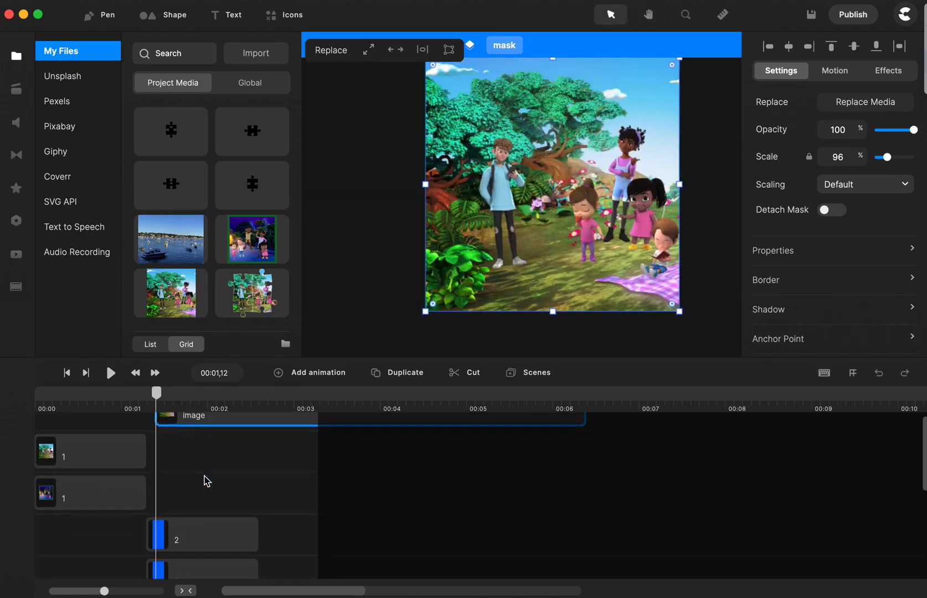
pyautogui.click(194, 535)
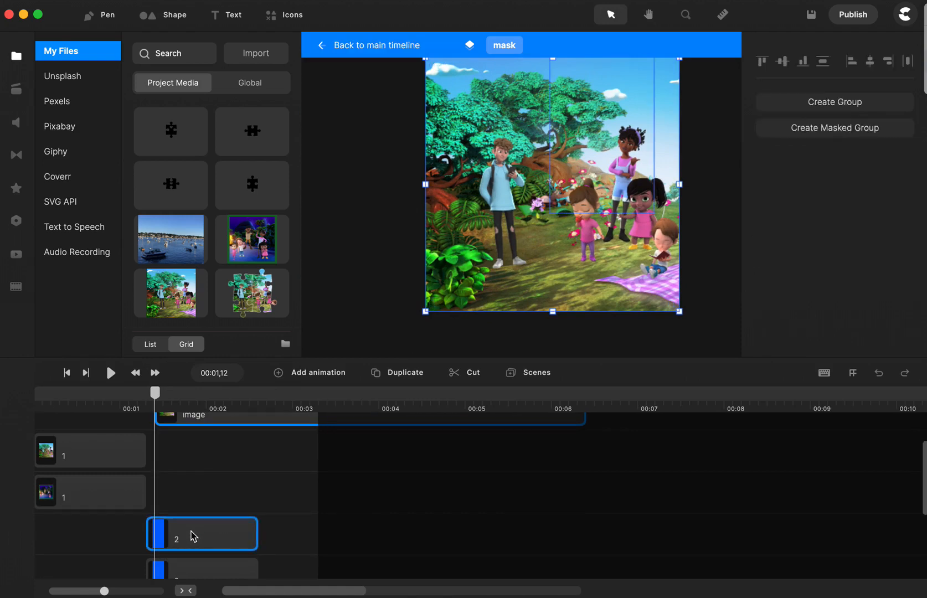
pyautogui.rightClick(193, 536)
pyautogui.click(227, 440)
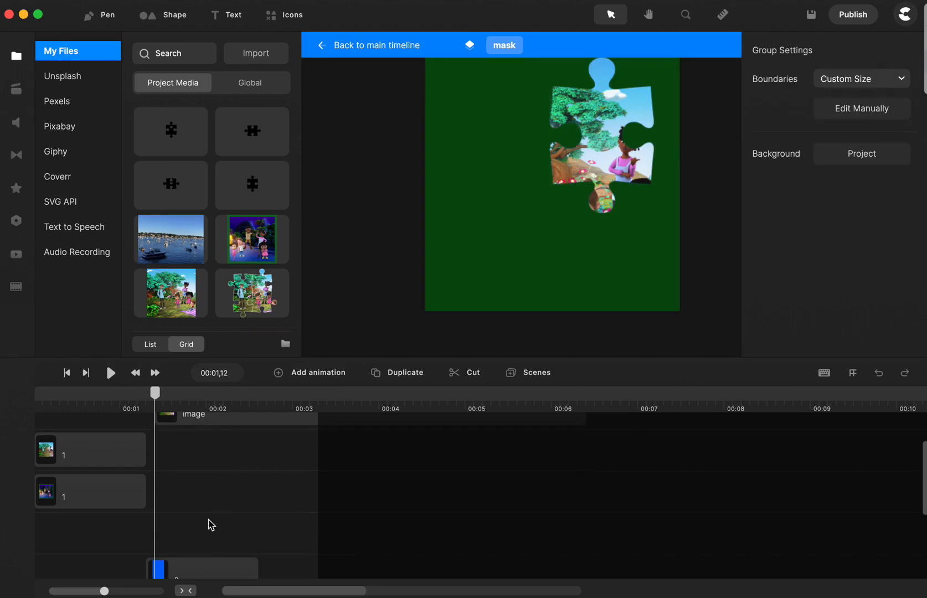
# - Add the night-scene screenshot from the project media at 00:01,12 and enlarge it to fill the canvas
pyautogui.scroll(-2, 207, 523)
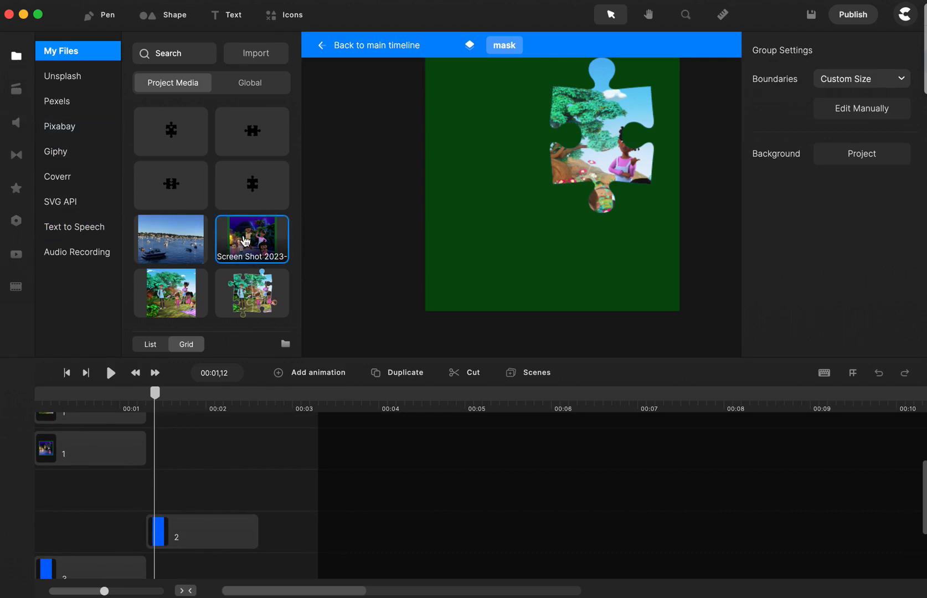
pyautogui.moveTo(244, 234); pyautogui.dragTo(502, 210)
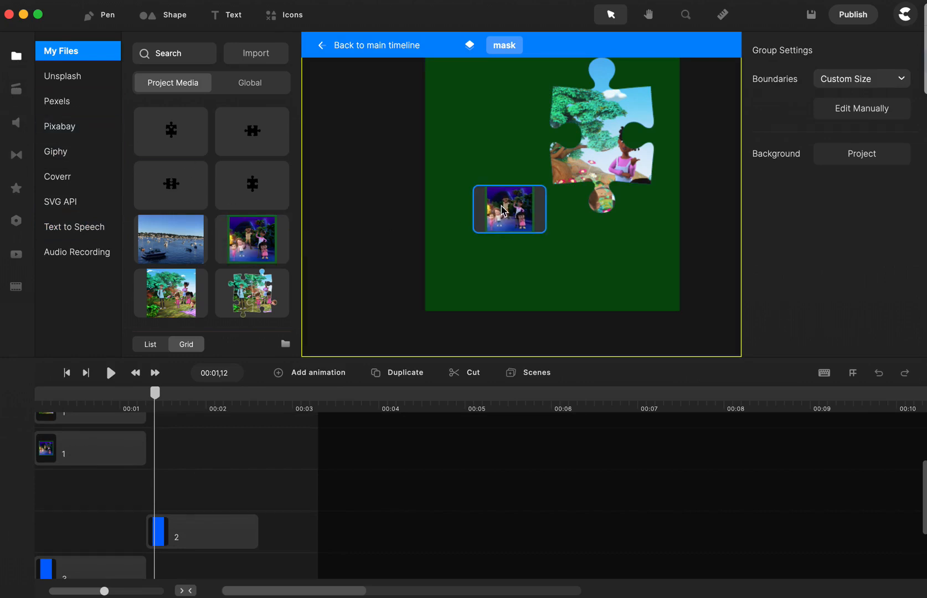
pyautogui.moveTo(501, 210); pyautogui.dragTo(503, 208)
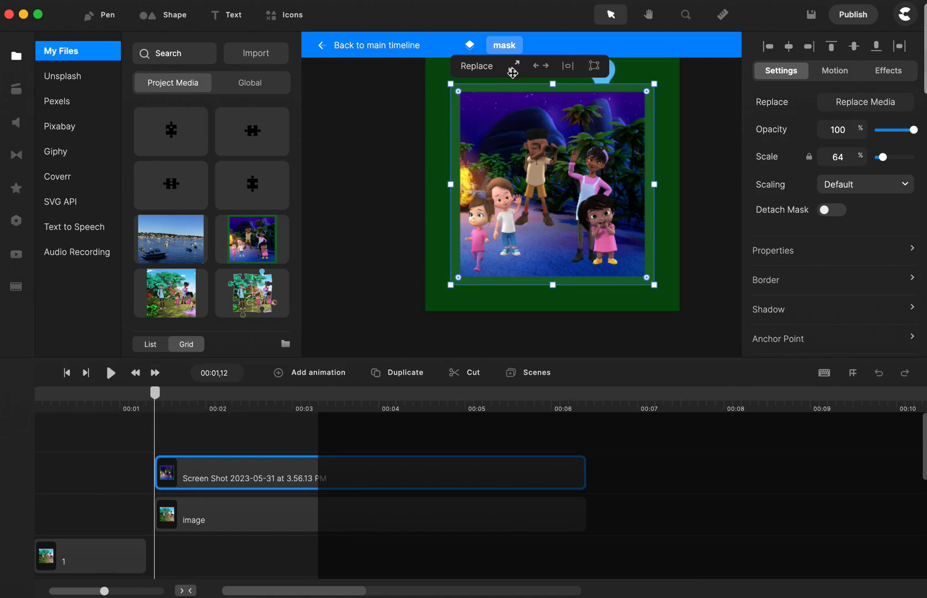
pyautogui.click(513, 65)
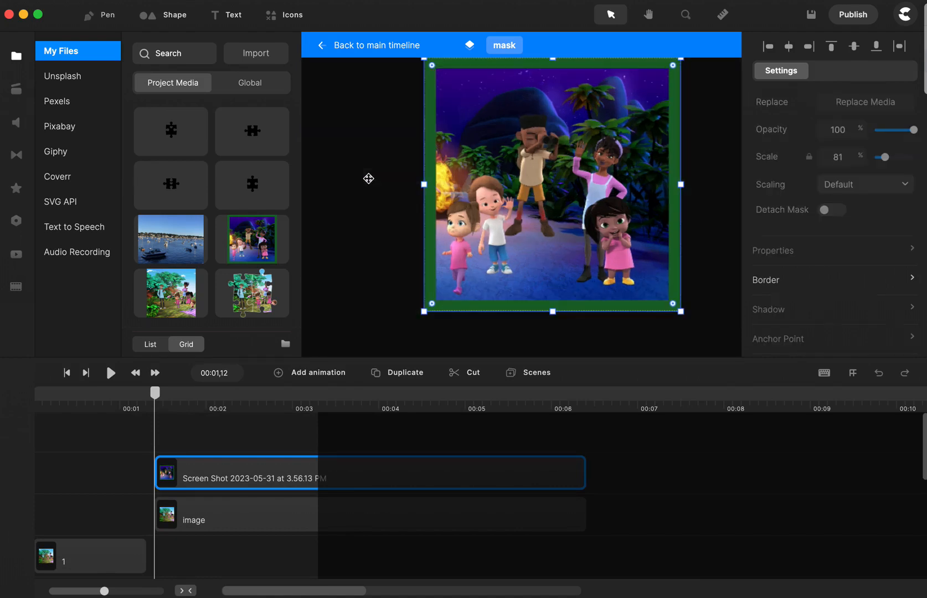
pyautogui.click(234, 471)
pyautogui.scroll(-2, 233, 473)
pyautogui.scroll(-3, 233, 472)
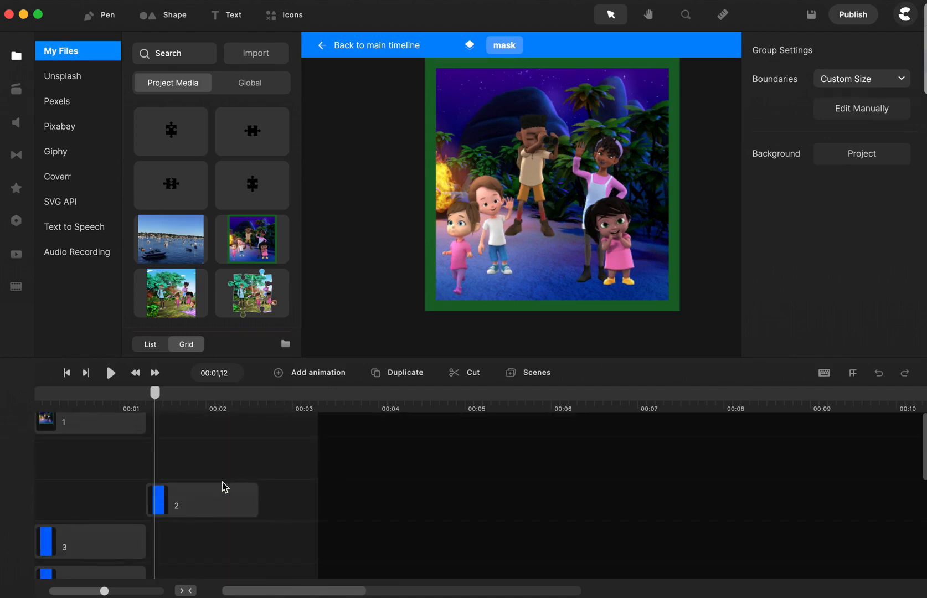
pyautogui.click(208, 508)
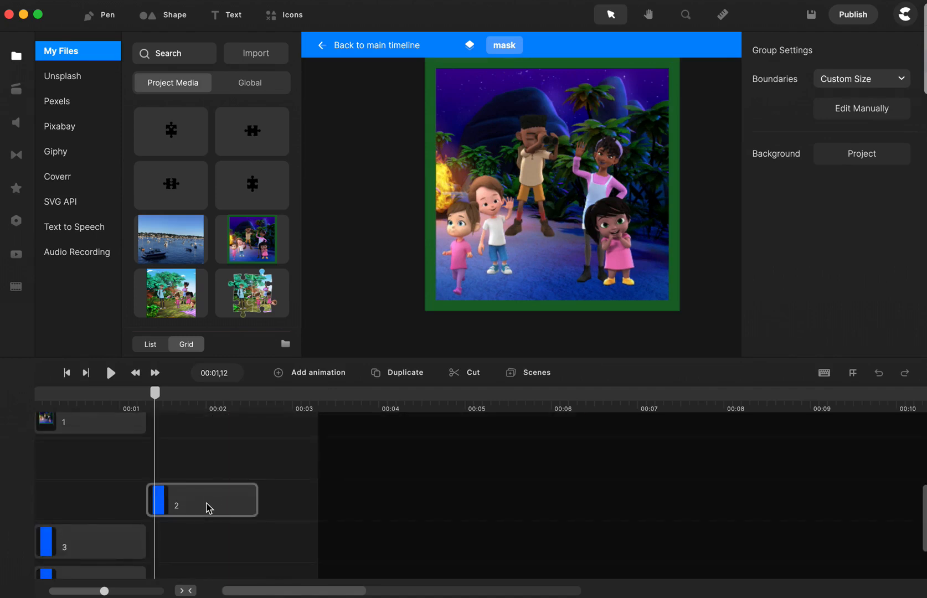
pyautogui.rightClick(210, 507)
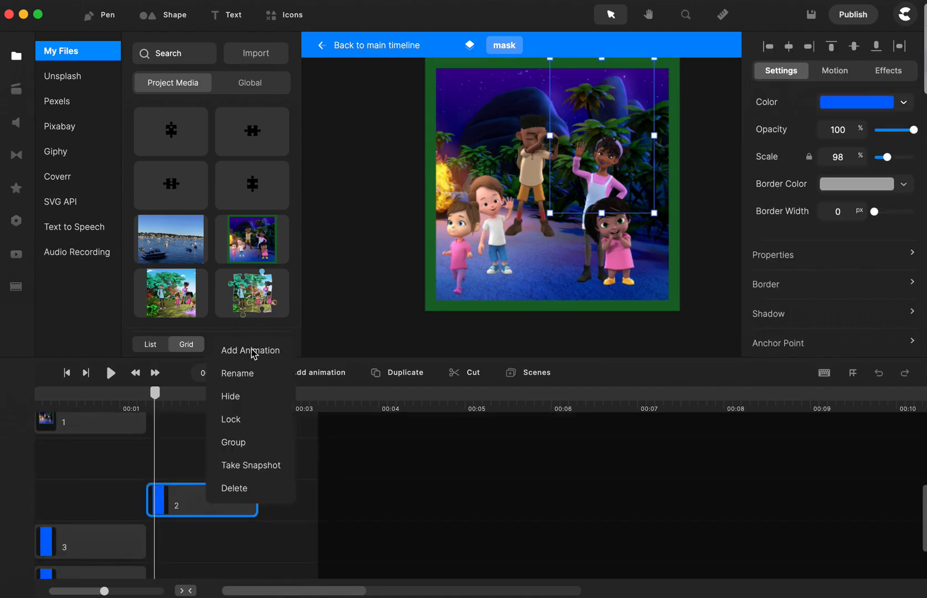
pyautogui.scroll(5, 189, 494)
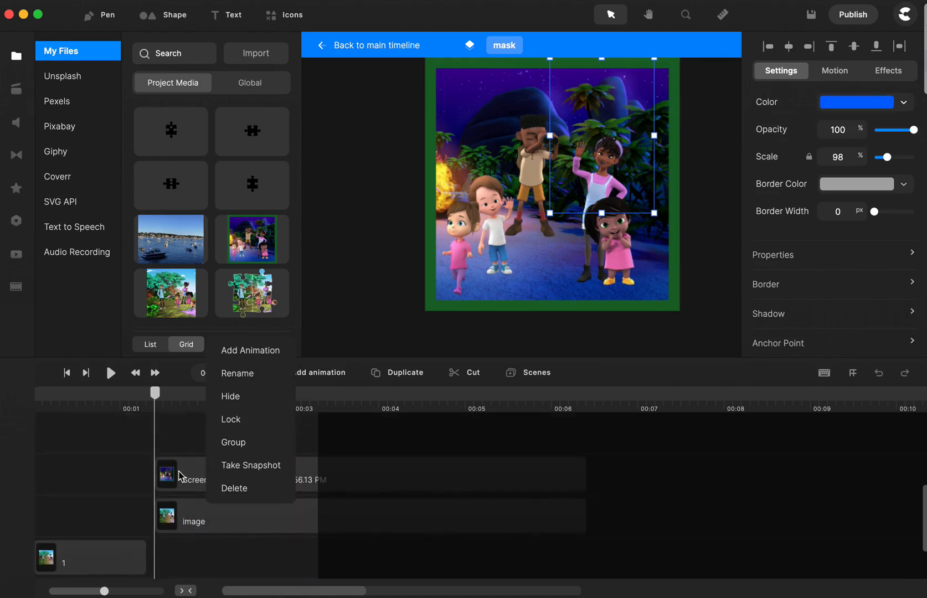
pyautogui.click(180, 476)
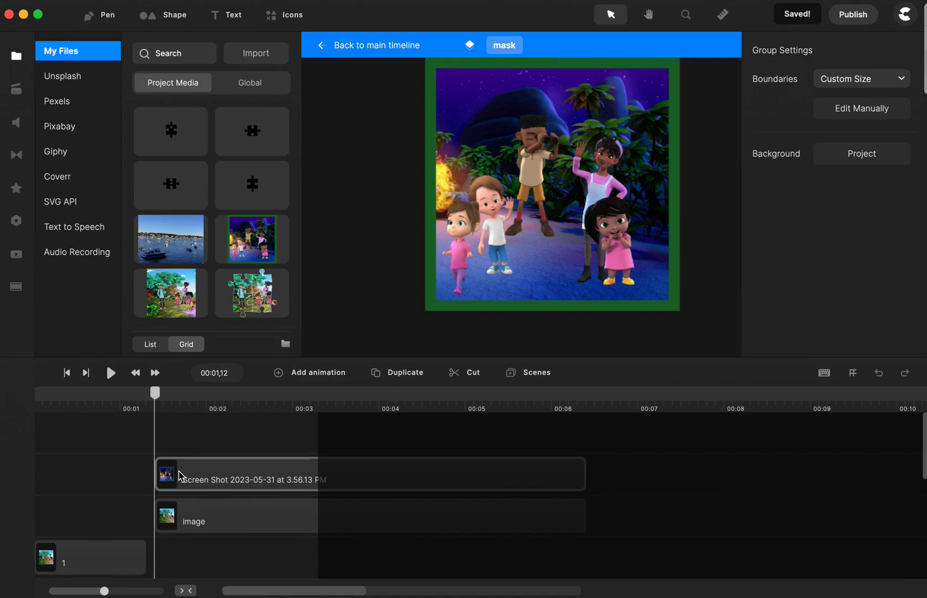
# - Mask the night-scene screenshot with the remaining puzzle piece 2 clip
pyautogui.click(178, 476)
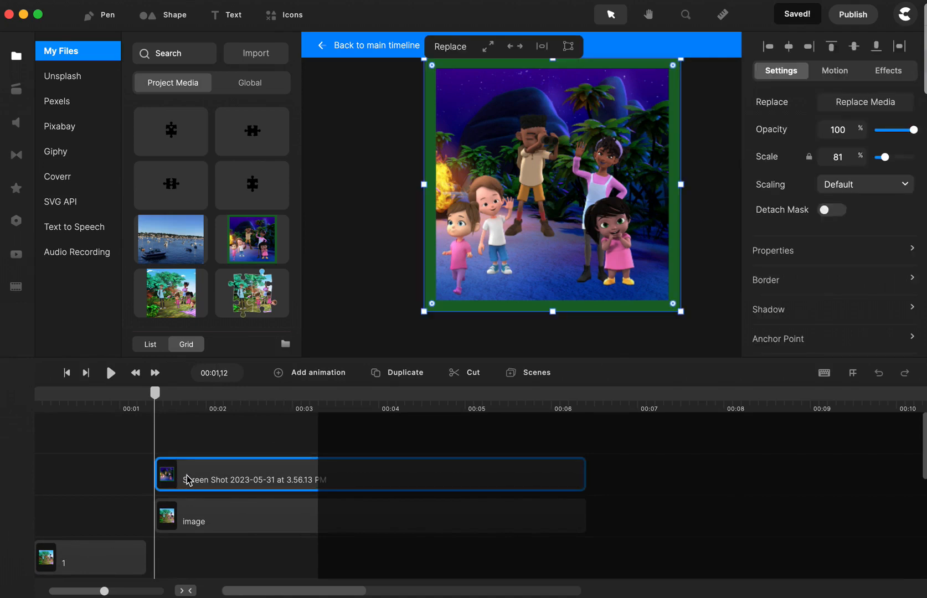
pyautogui.rightClick(188, 480)
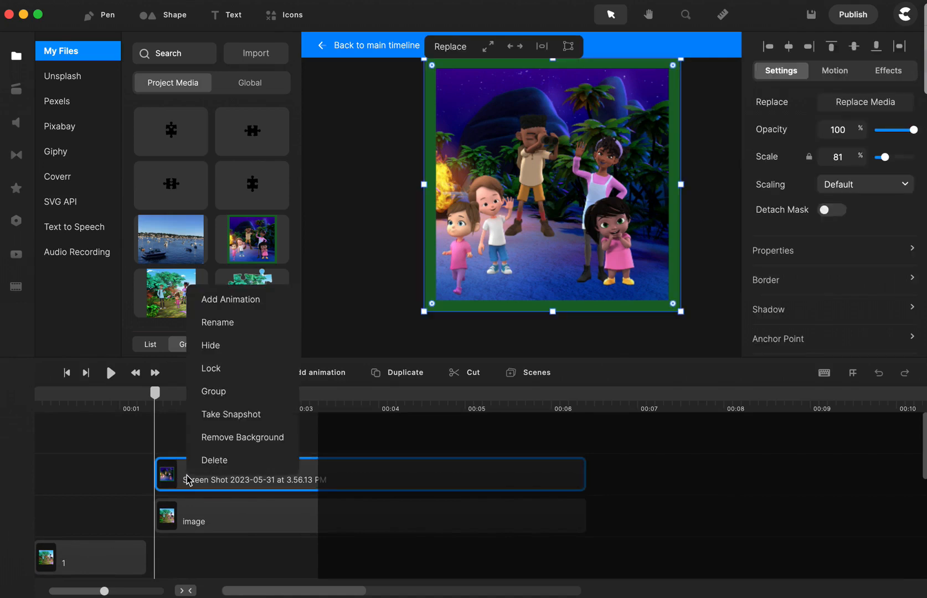
pyautogui.scroll(-3, 189, 480)
pyautogui.keyDown('shift'); pyautogui.click(189, 508); pyautogui.keyUp('shift')
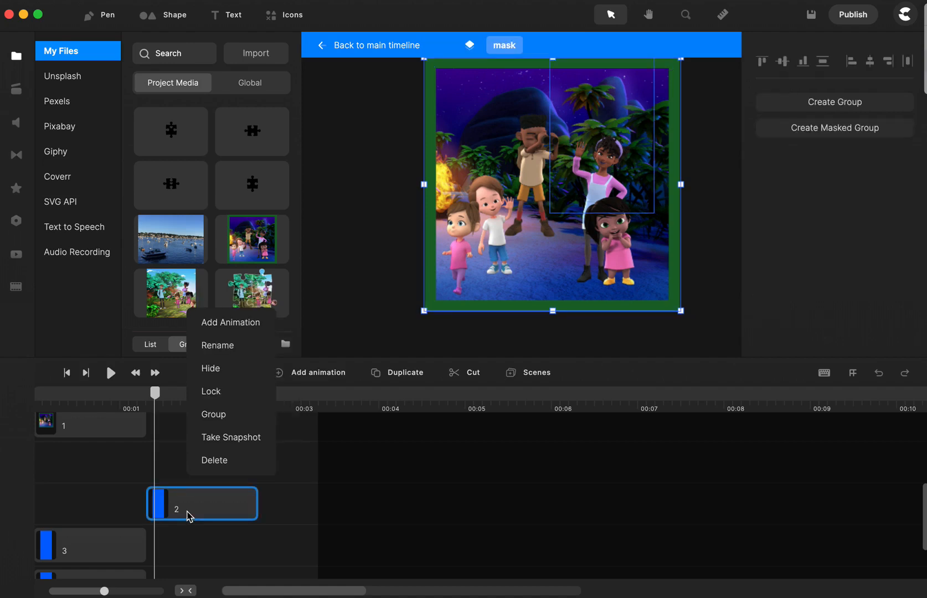
pyautogui.rightClick(188, 515)
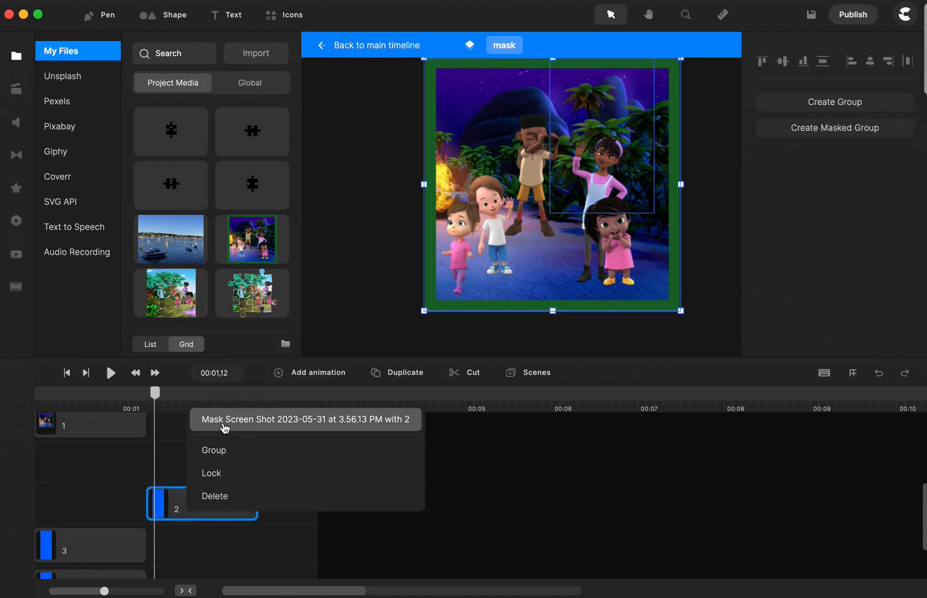
pyautogui.click(224, 423)
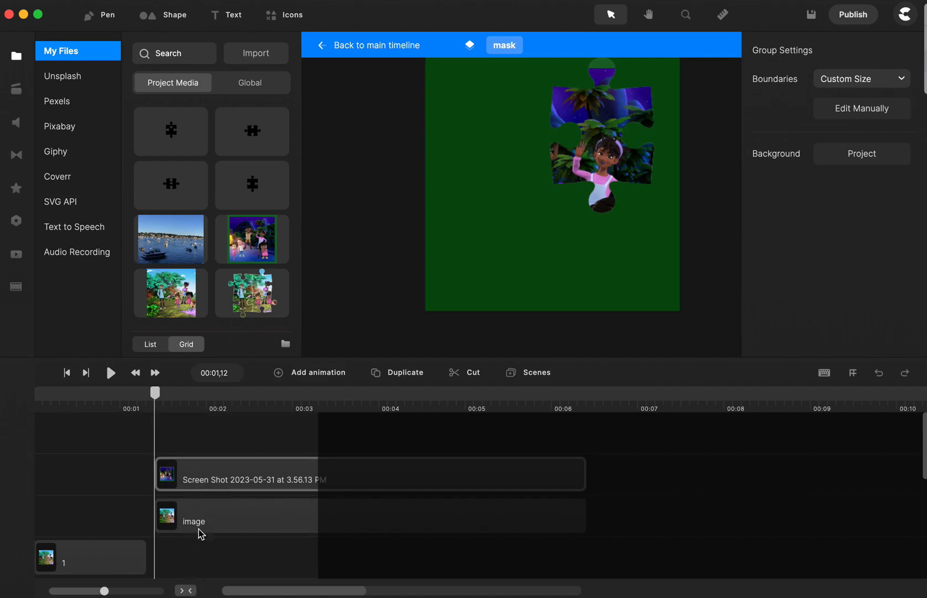
# - Move the masked night-scene clip right behind piece 1's daytime clip on its row, and shift the daytime image clip to start shortly before 00:02
pyautogui.moveTo(197, 469)
pyautogui.mouseDown()
pyautogui.moveTo(194, 460)
pyautogui.moveTo(202, 472)
pyautogui.mouseUp()
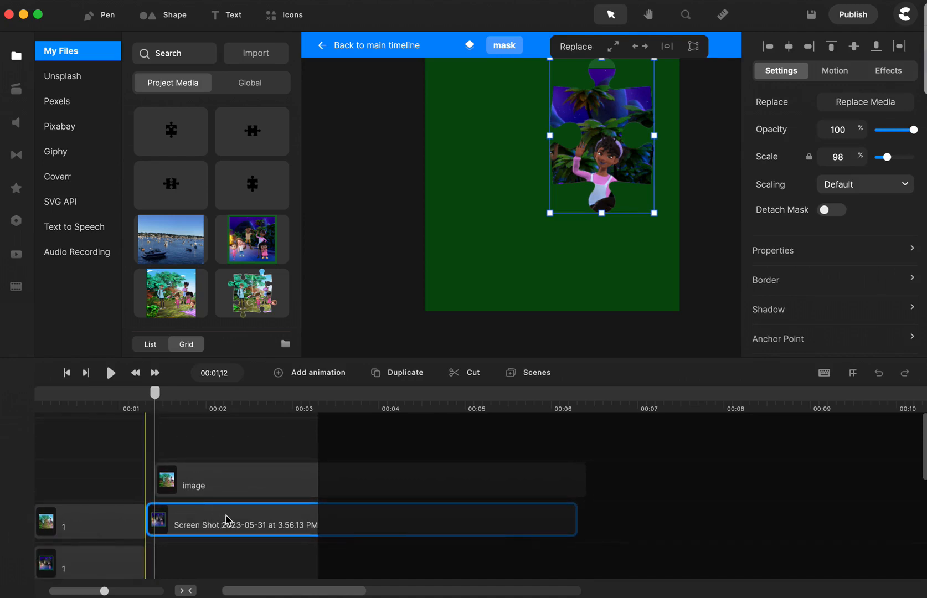
pyautogui.moveTo(234, 515); pyautogui.dragTo(233, 515)
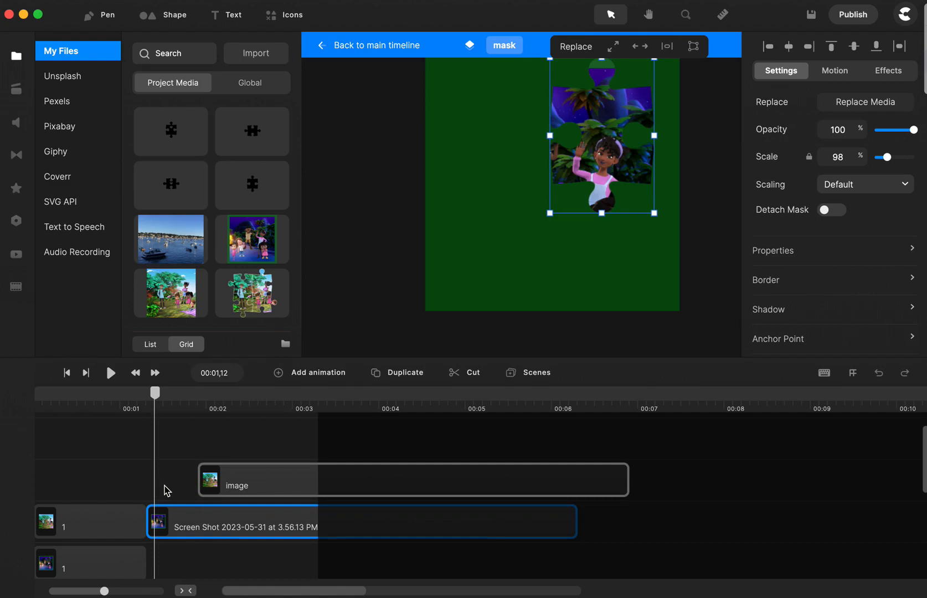
# - Shift the masked daytime image clip to start at the same time as the masked night-scene clip below it
pyautogui.click(217, 481)
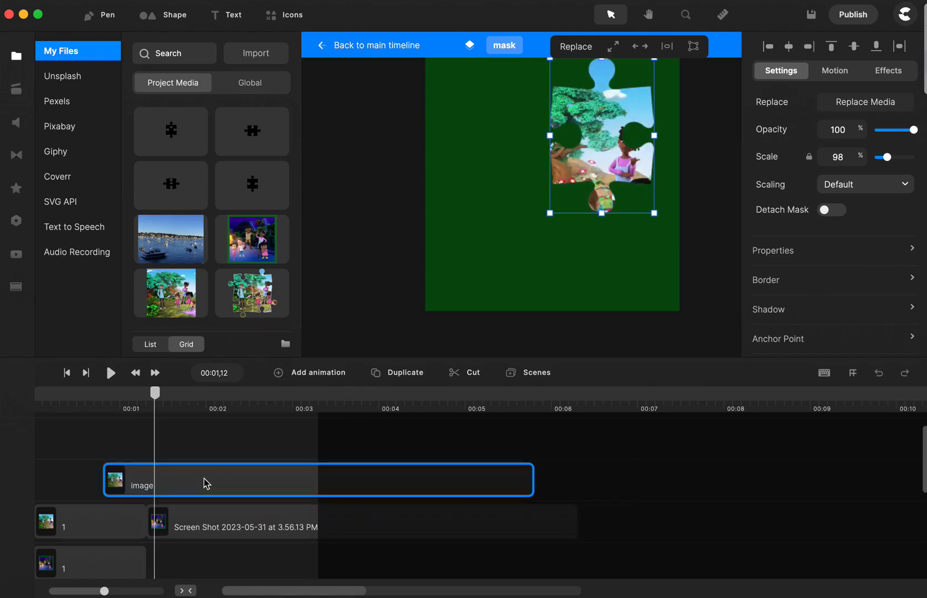
pyautogui.moveTo(207, 486); pyautogui.dragTo(227, 483)
pyautogui.scroll(-3, 228, 484)
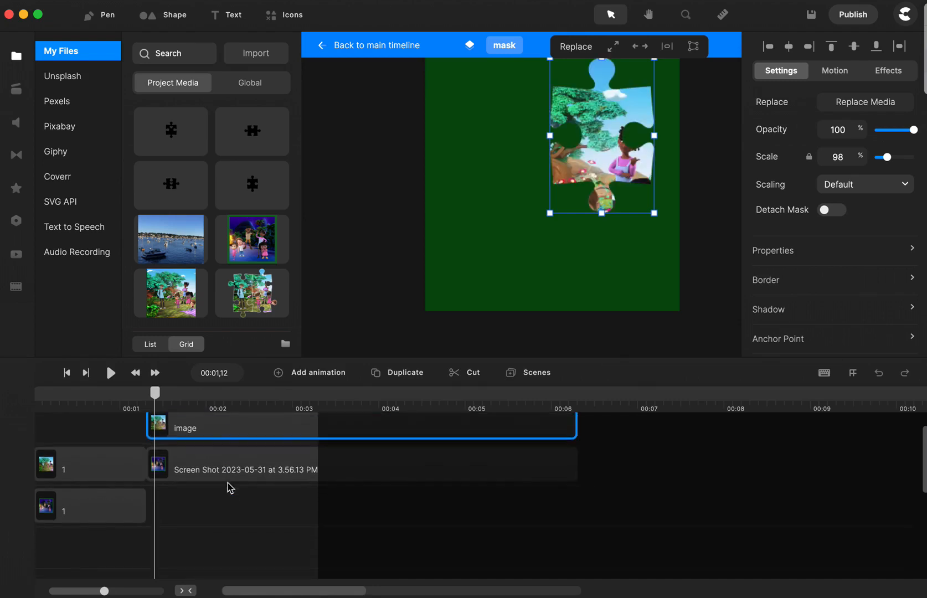
# - Move the masked daytime and night-scene clips together to 00:00 on the two rows beneath piece 1's clips
pyautogui.keyDown('shift'); pyautogui.click(209, 457); pyautogui.keyUp('shift')
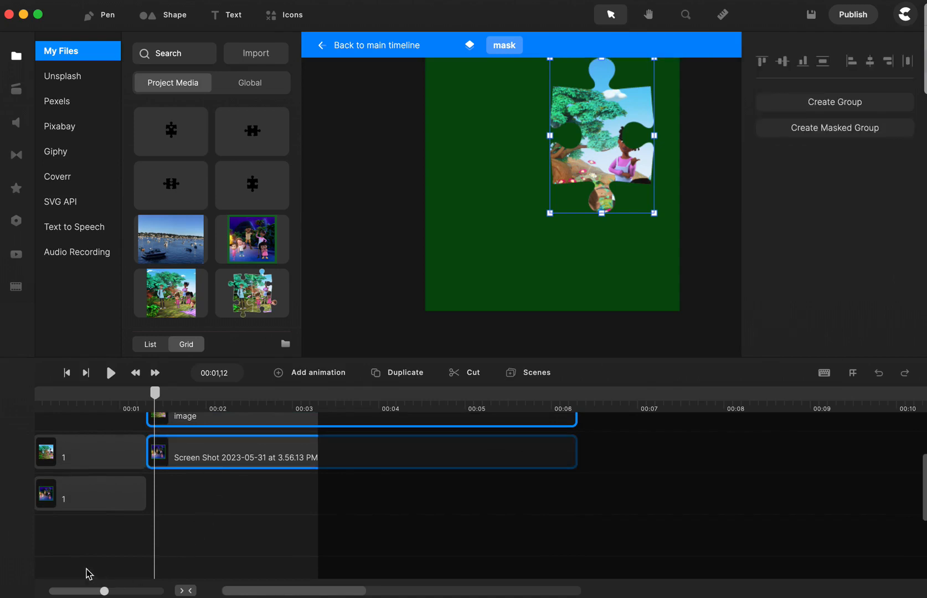
pyautogui.moveTo(63, 557)
pyautogui.mouseDown()
pyautogui.moveTo(66, 538)
pyautogui.moveTo(57, 569)
pyautogui.mouseUp()
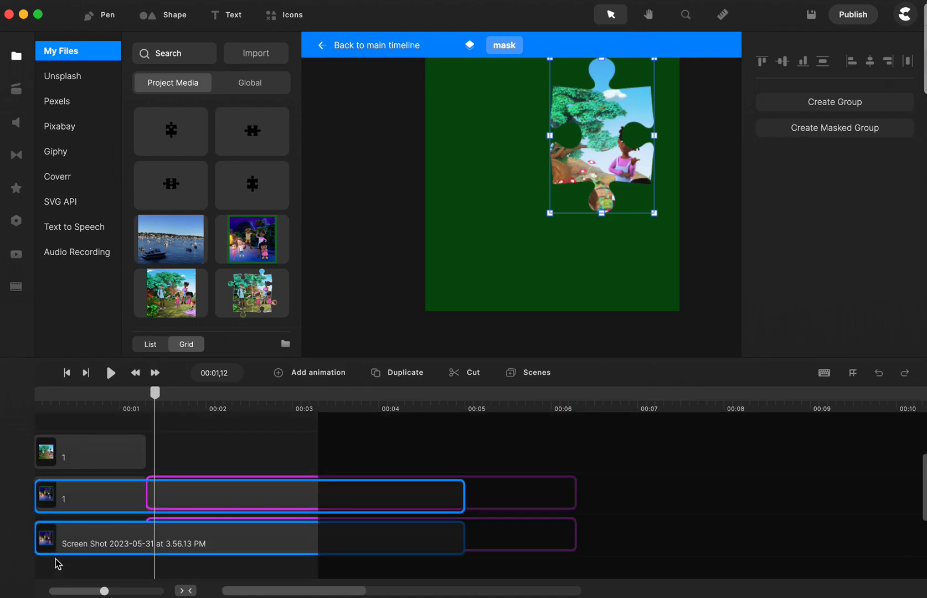
pyautogui.moveTo(72, 531)
pyautogui.mouseDown()
pyautogui.moveTo(70, 507)
pyautogui.moveTo(77, 551)
pyautogui.mouseUp()
pyautogui.moveTo(65, 554); pyautogui.dragTo(74, 507)
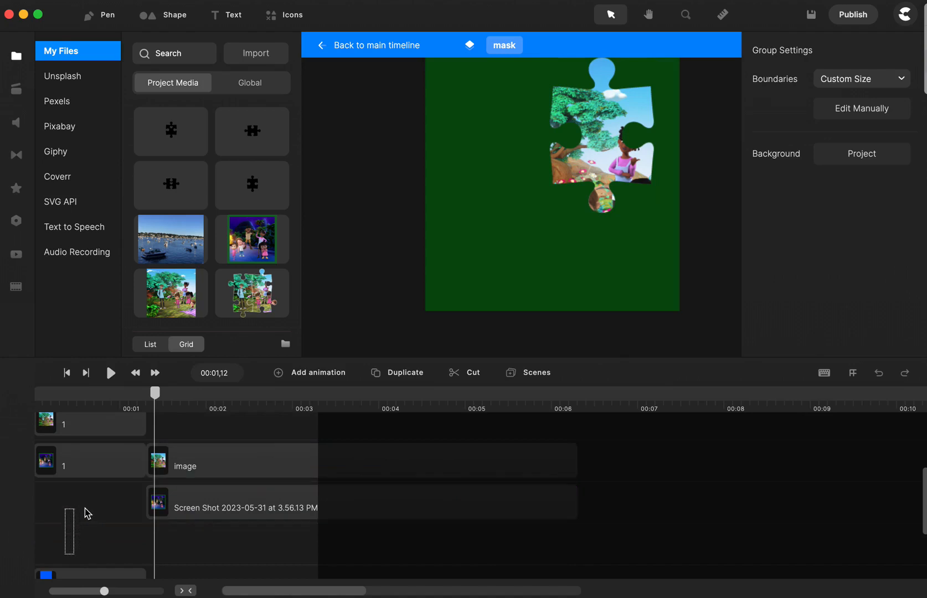
pyautogui.click(194, 465)
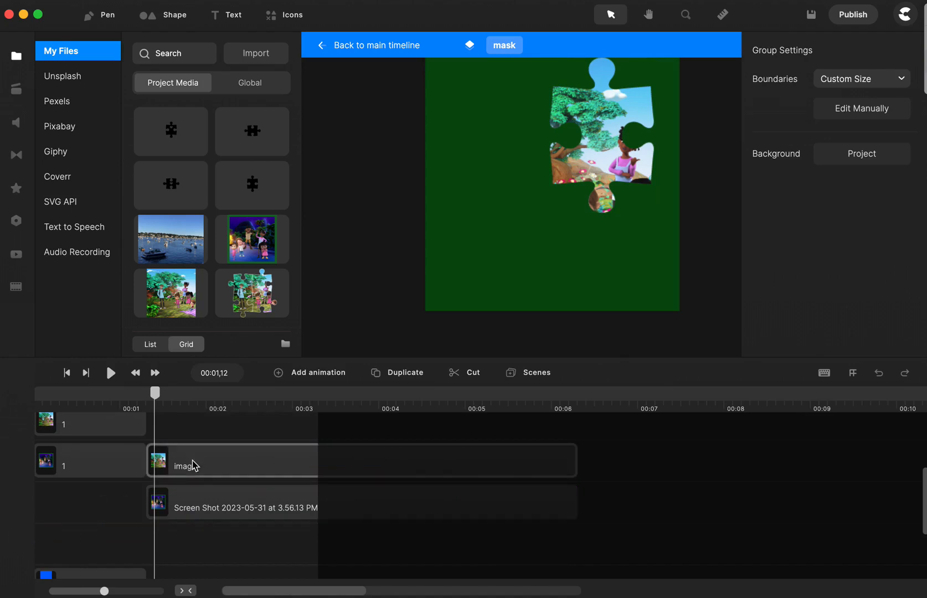
pyautogui.keyDown('shift'); pyautogui.click(193, 508); pyautogui.keyUp('shift')
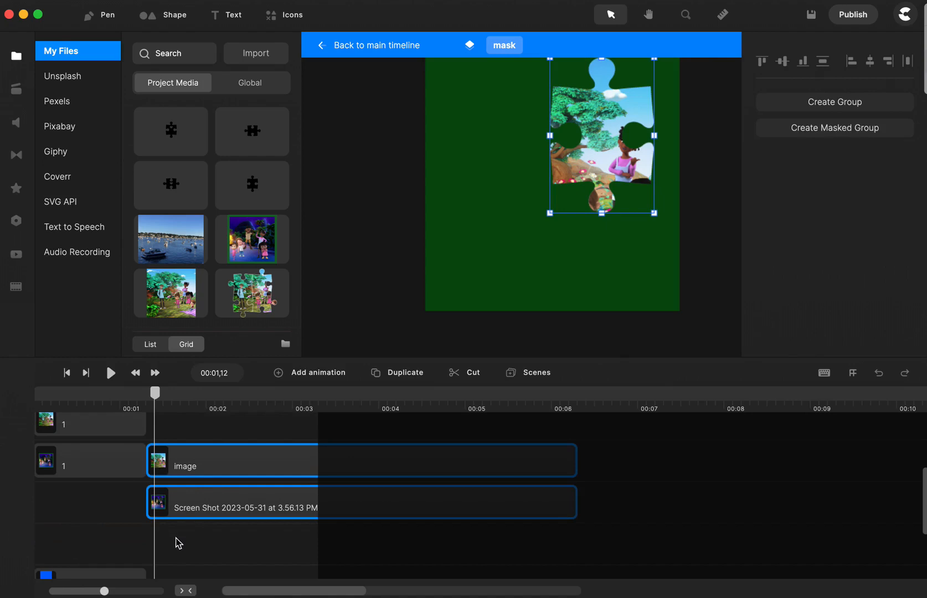
pyautogui.moveTo(176, 537); pyautogui.dragTo(64, 531)
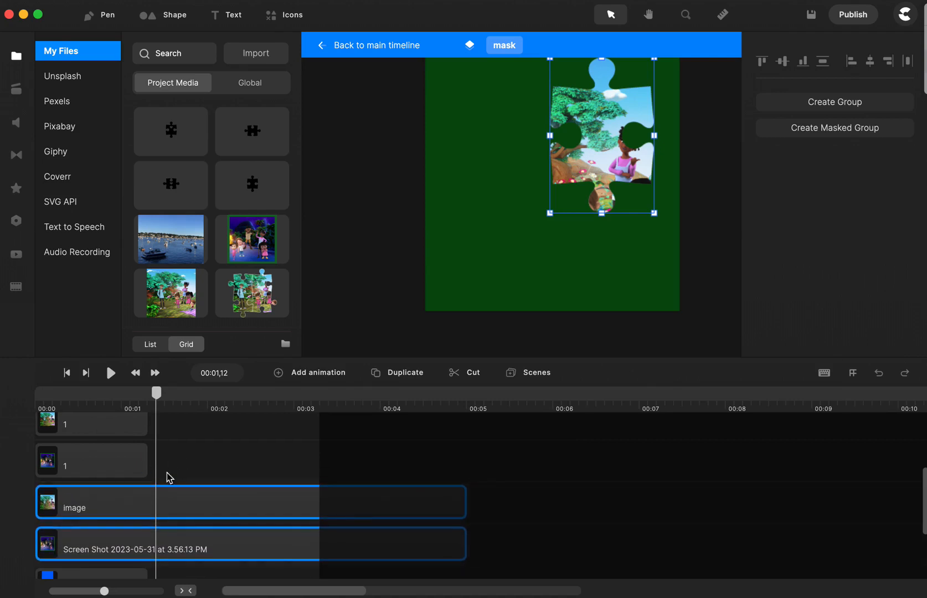
# - Trim piece 1's daytime clip to end shortly before 00:01 and the second piece's daytime clip to end at about 00:01,22
pyautogui.click(97, 400)
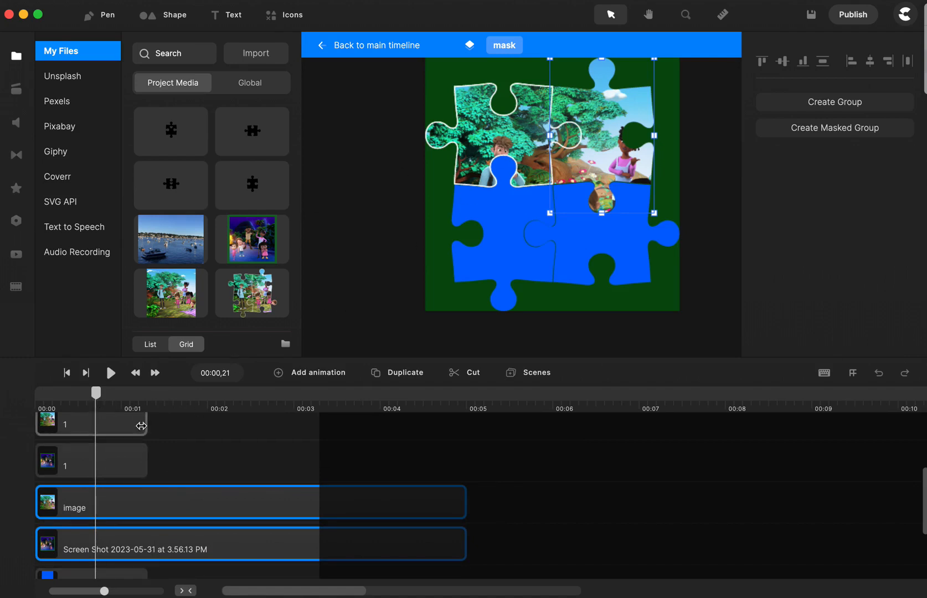
pyautogui.click(107, 435)
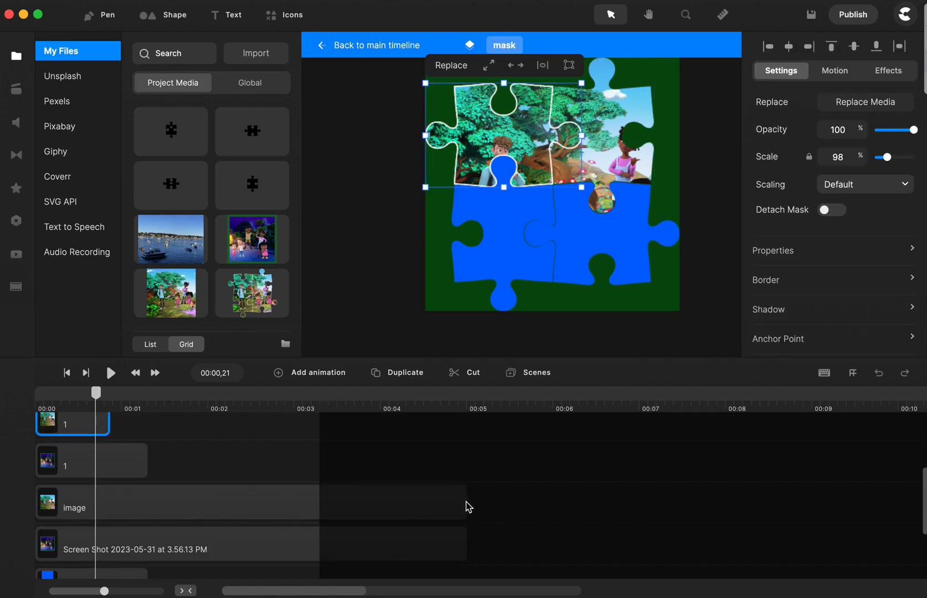
pyautogui.click(156, 405)
pyautogui.click(416, 511)
pyautogui.moveTo(467, 508); pyautogui.dragTo(184, 503)
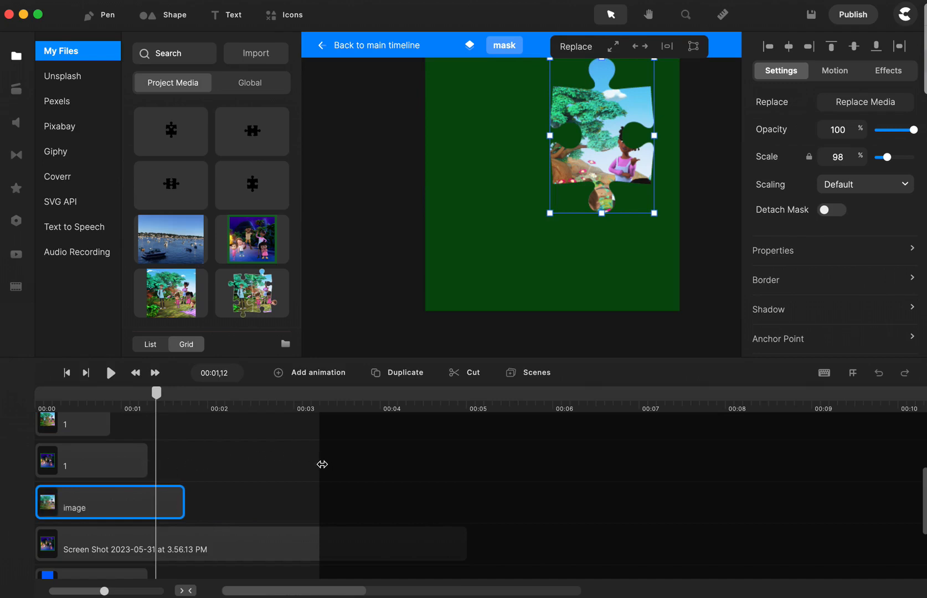
# - Extend piece 1's night clip to about 00:03,10 and shorten the mask group's duration to about 00:02,08
pyautogui.moveTo(322, 464); pyautogui.dragTo(322, 464)
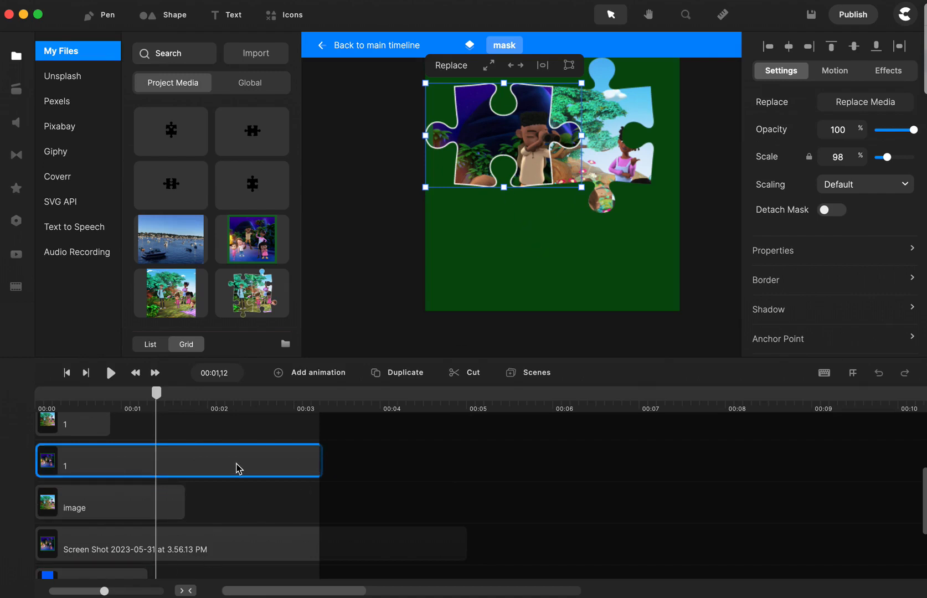
pyautogui.moveTo(323, 464); pyautogui.dragTo(237, 463)
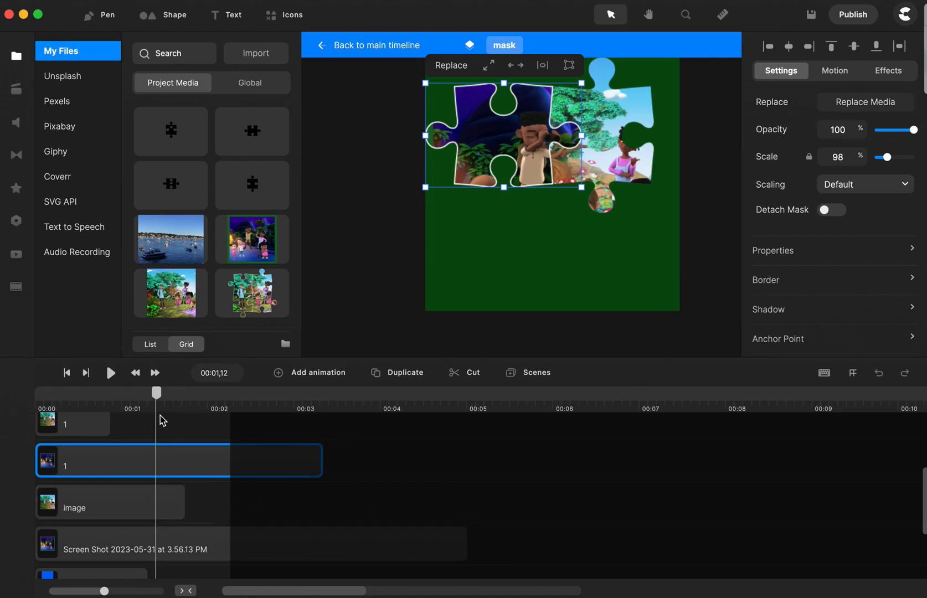
pyautogui.moveTo(183, 401); pyautogui.dragTo(218, 412)
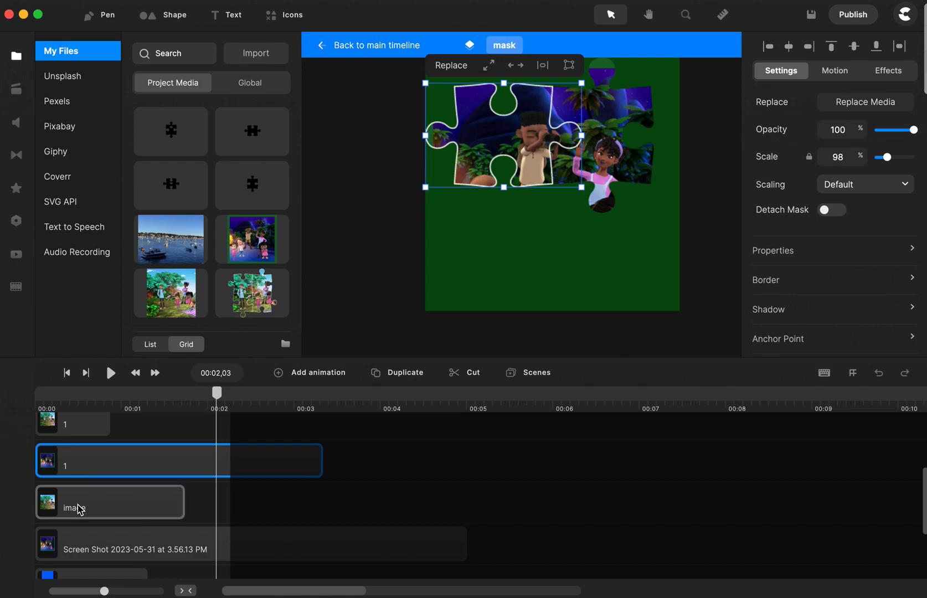
pyautogui.click(75, 433)
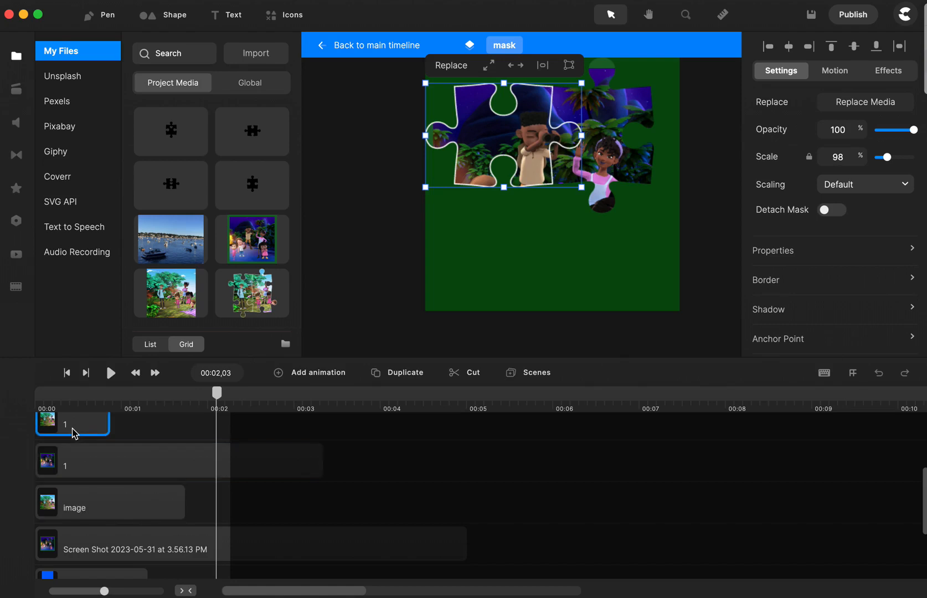
pyautogui.click(76, 456)
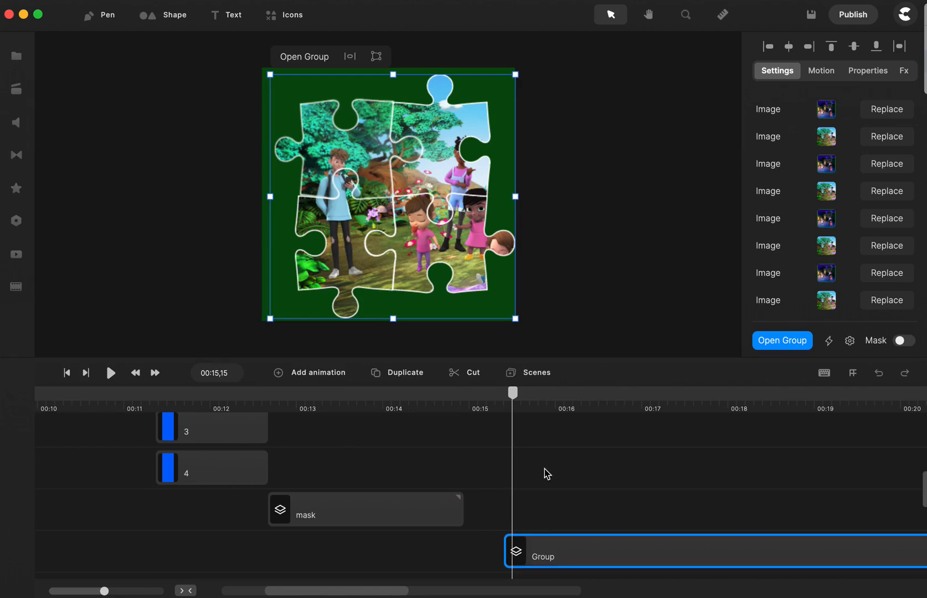
# - Preview the finished puzzle group on the main timeline from its start at 00:15,12
pyautogui.scroll(-2, 545, 472)
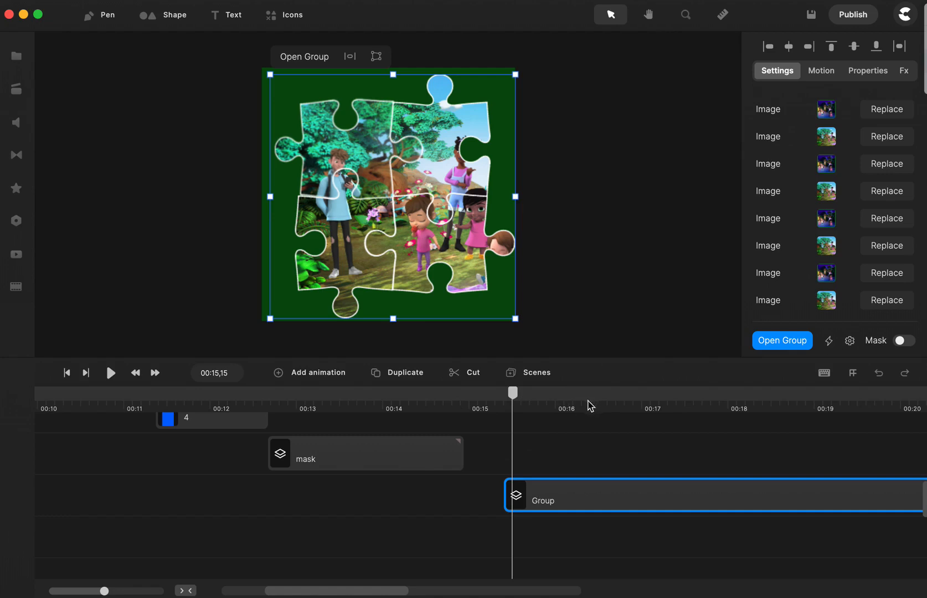
pyautogui.click(529, 406)
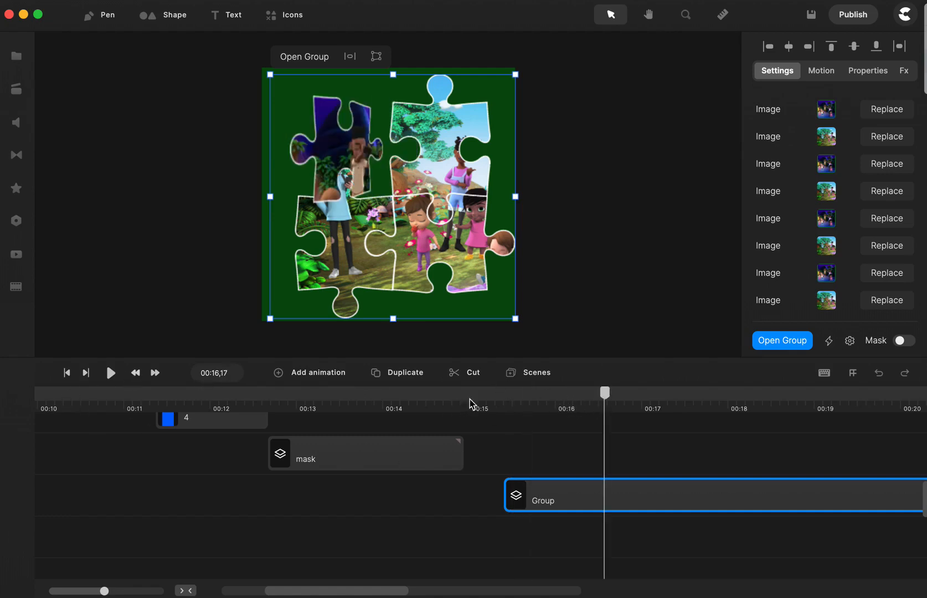
pyautogui.click(504, 399)
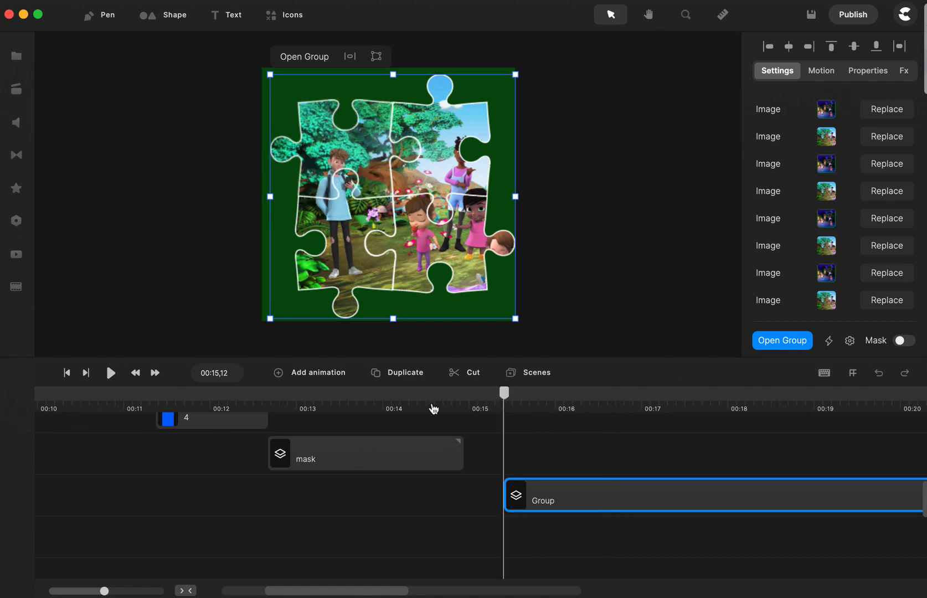
pyautogui.click(110, 373)
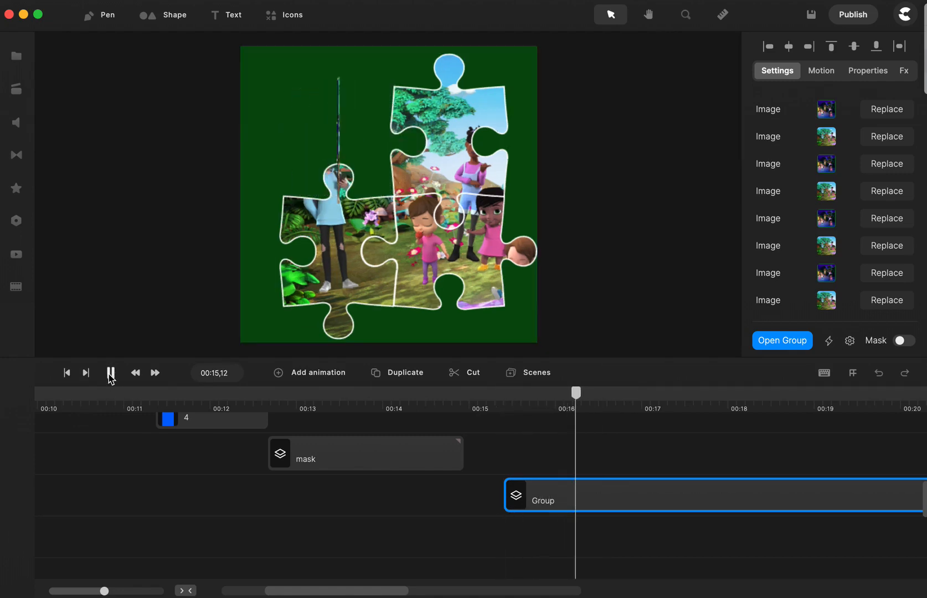
pyautogui.click(111, 377)
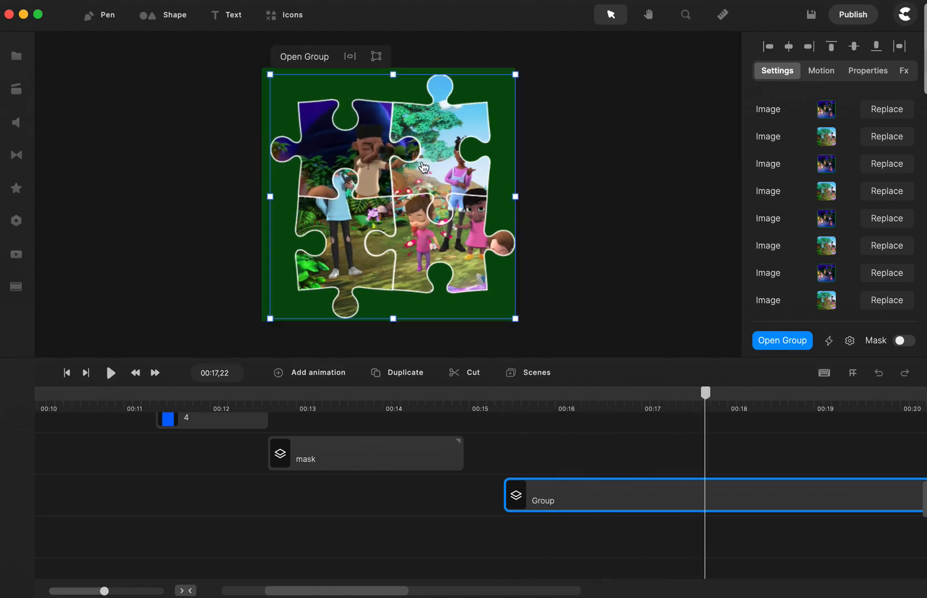
# - Open the finished puzzle group and play piece 1's flip from 00:00 to examine its clip and keyframe timing
pyautogui.doubleClick(566, 490)
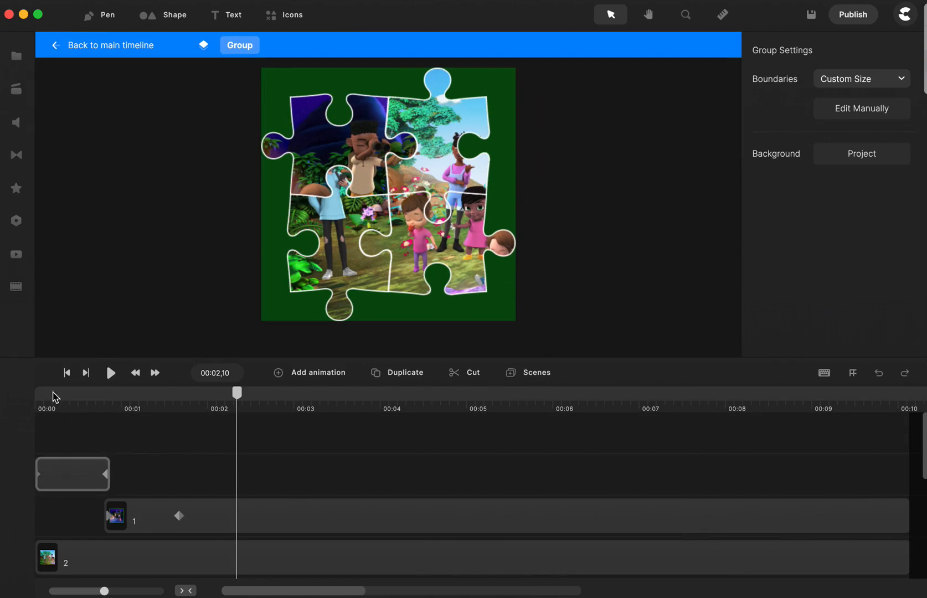
pyautogui.click(68, 373)
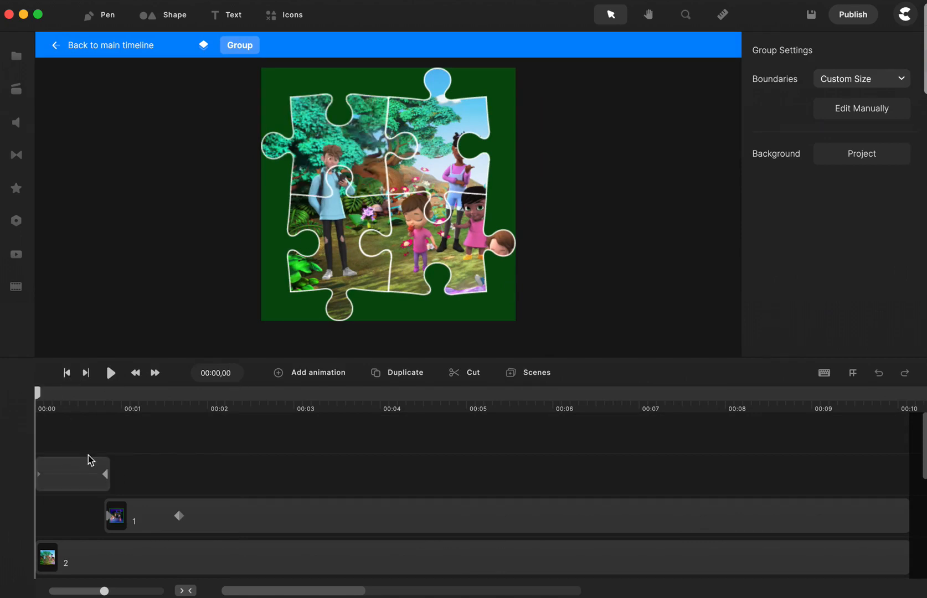
pyautogui.click(111, 373)
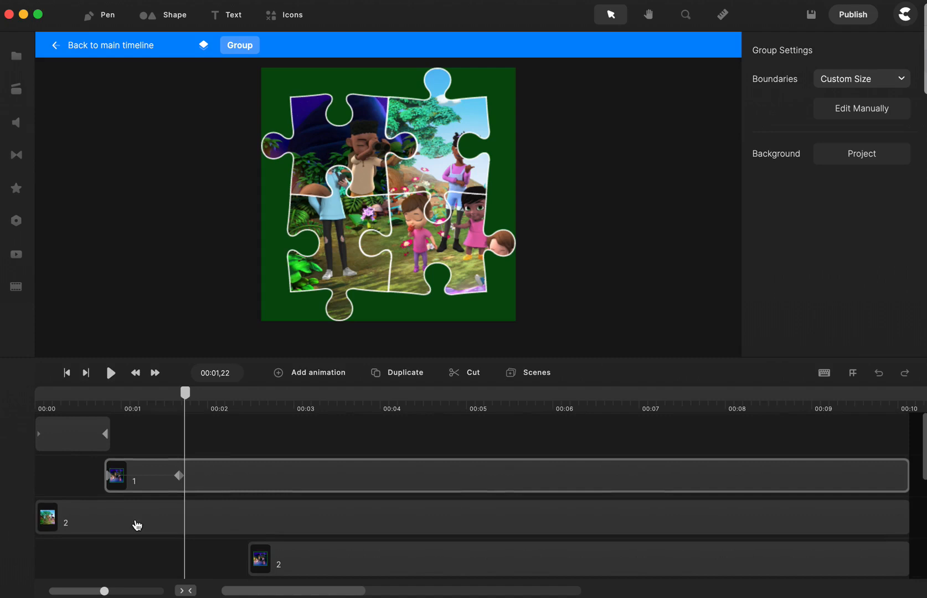
pyautogui.click(48, 521)
pyautogui.moveTo(45, 523); pyautogui.dragTo(369, 509)
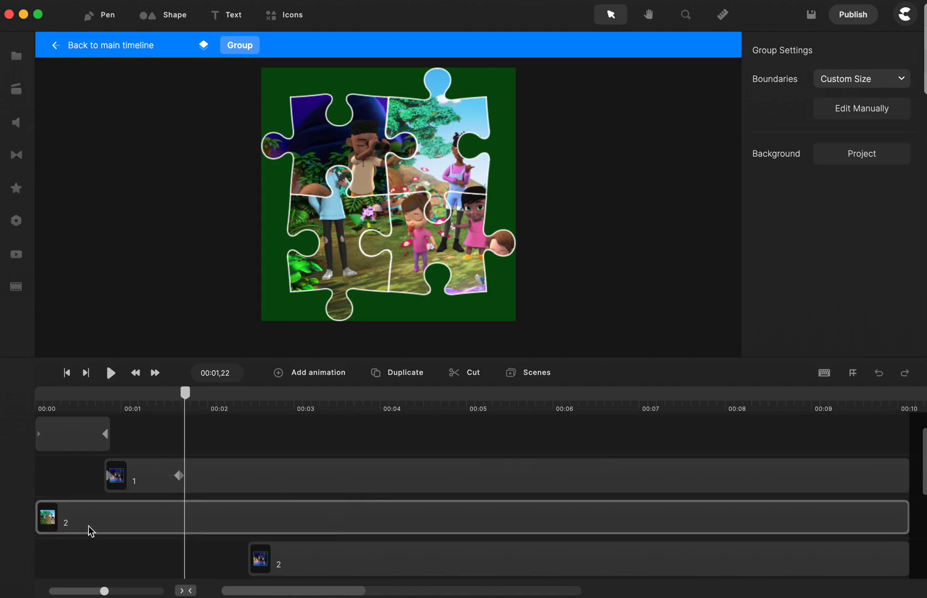
# - Try lengthening piece 1's daytime clip to about 00:01,18 and preview the flip from the start
pyautogui.click(107, 429)
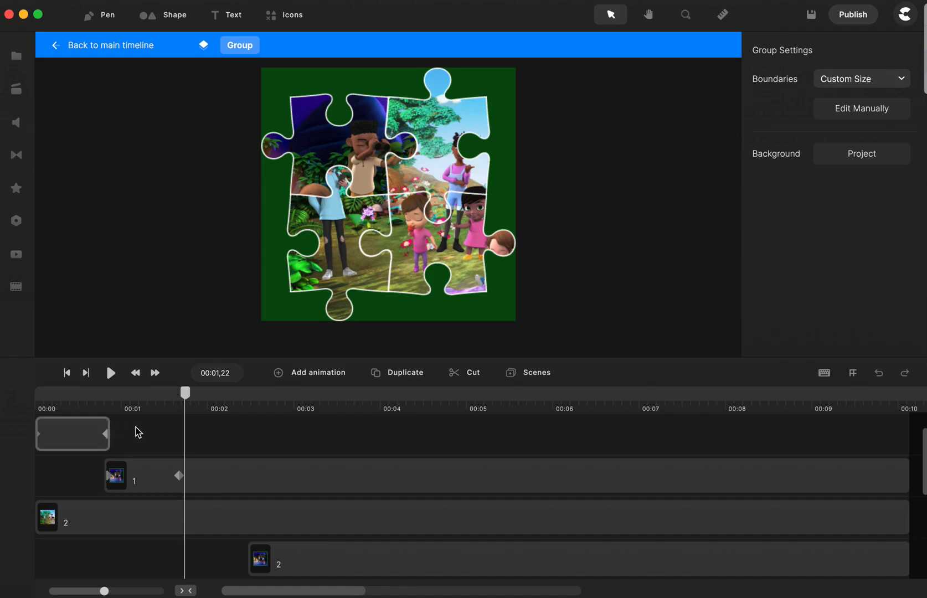
pyautogui.moveTo(145, 429); pyautogui.dragTo(172, 434)
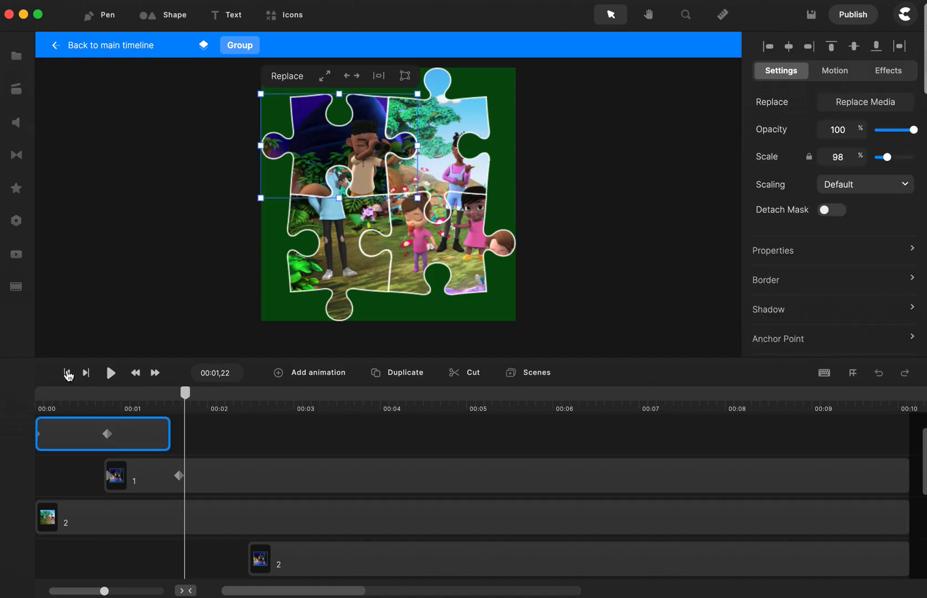
pyautogui.click(67, 373)
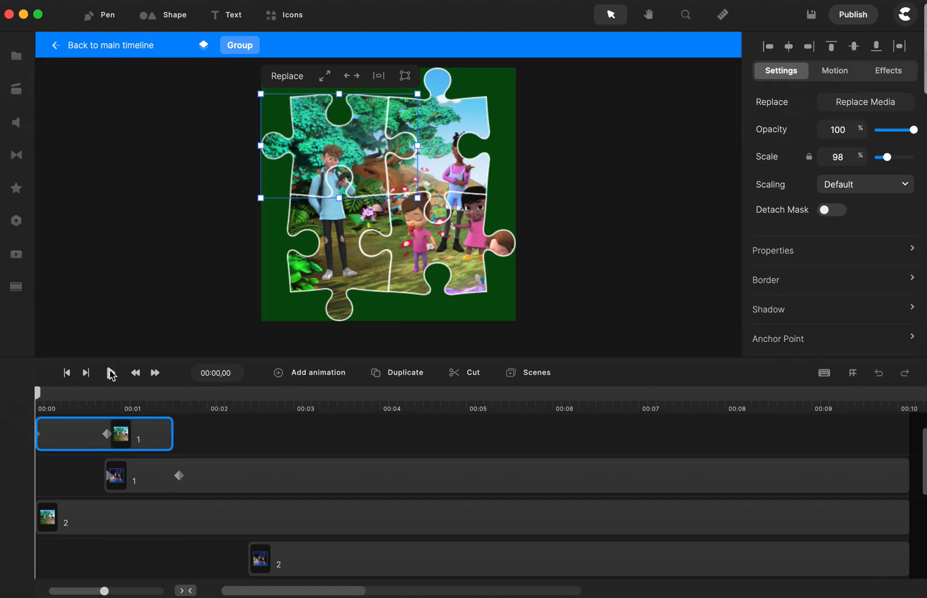
pyautogui.click(110, 372)
pyautogui.click(110, 372)
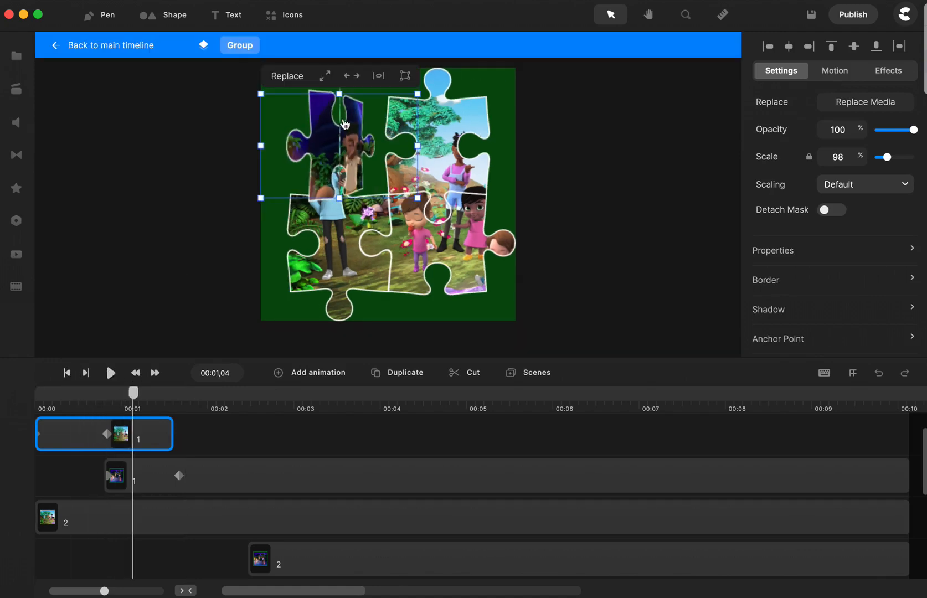
# - Show piece 1's 3D rotation properties, trim its daytime clip to just past its second keyframe, and replay the flip from the start
pyautogui.click(773, 252)
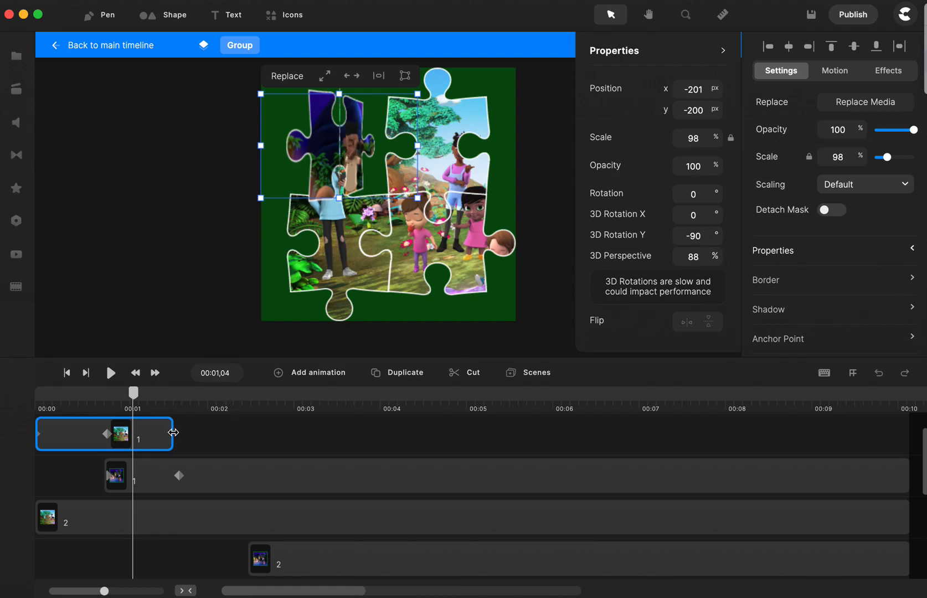
pyautogui.moveTo(144, 438); pyautogui.dragTo(113, 442)
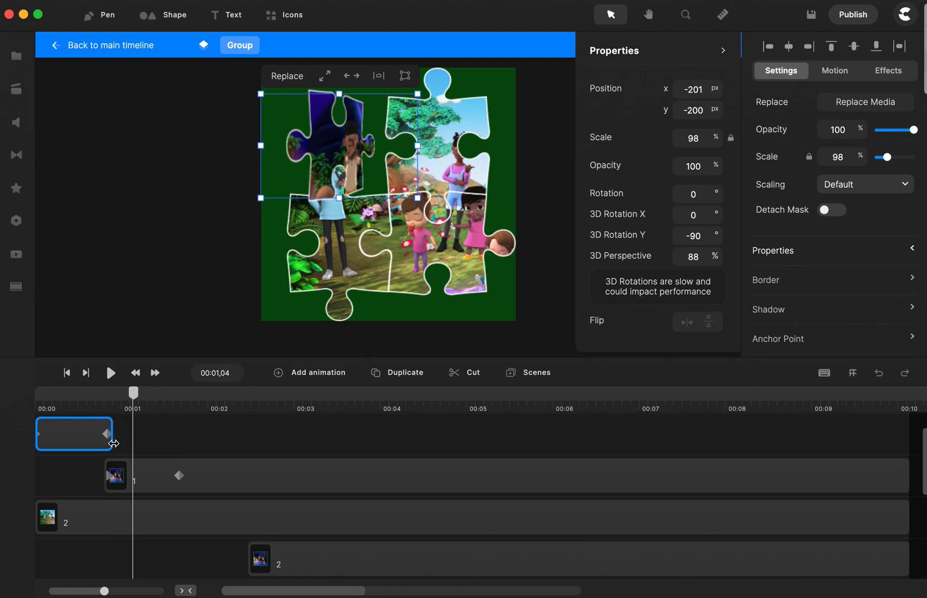
pyautogui.click(67, 373)
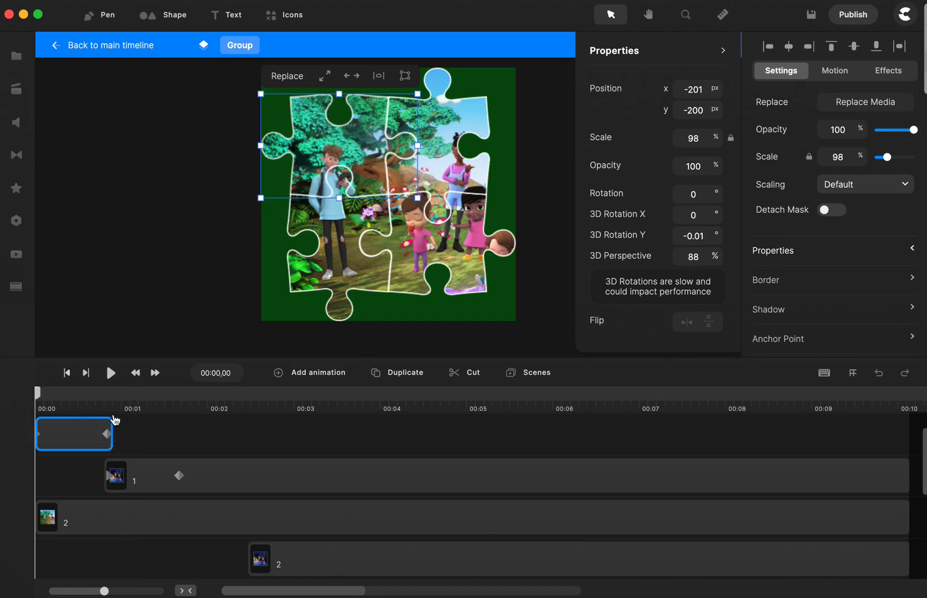
pyautogui.click(110, 373)
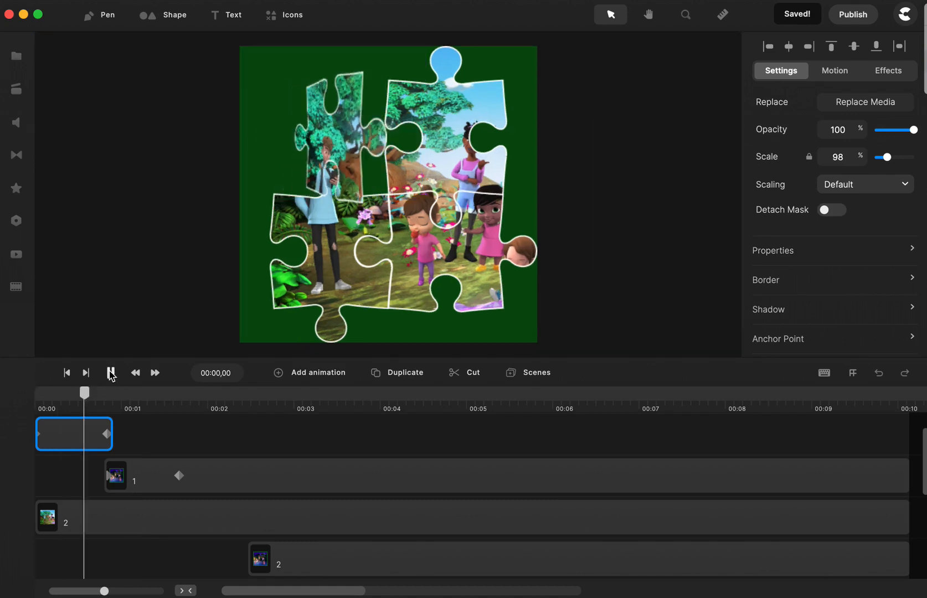
pyautogui.click(110, 373)
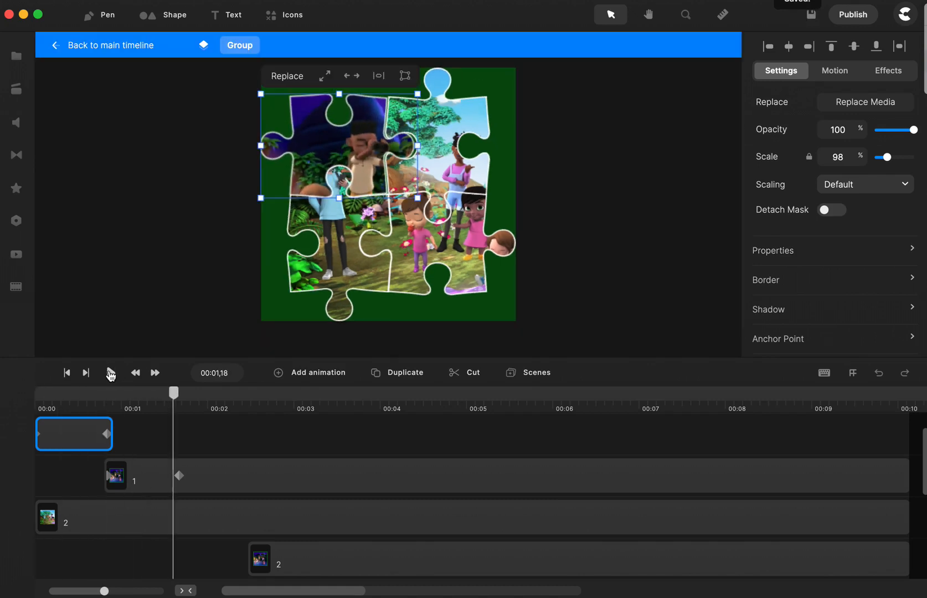
pyautogui.scroll(-1, 143, 451)
pyautogui.scroll(-1, 144, 451)
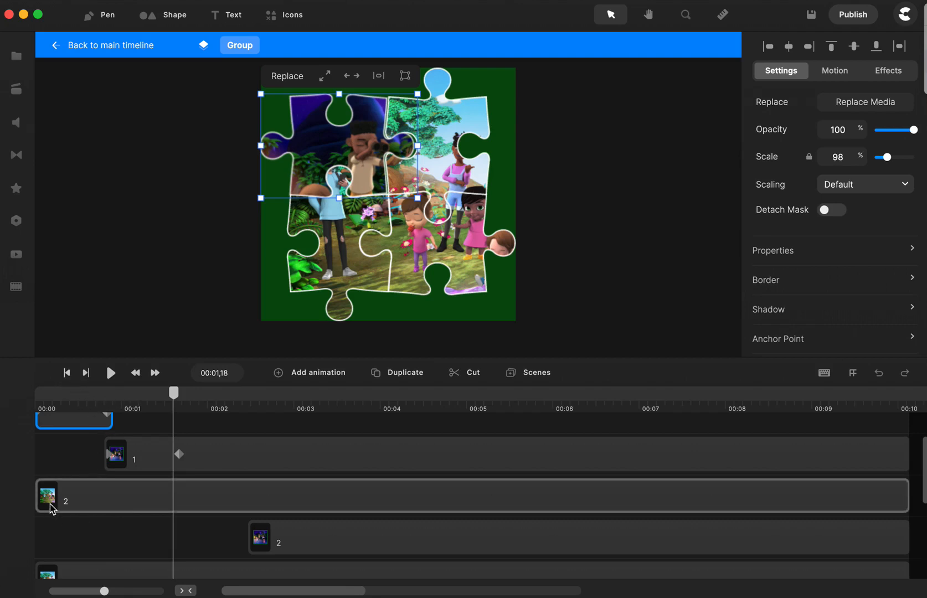
# - Scrub through piece 1's flip to 00:00,23 and nudge the nighttime clip's rotation keyframes slightly earlier, to the clip's start
pyautogui.click(110, 397)
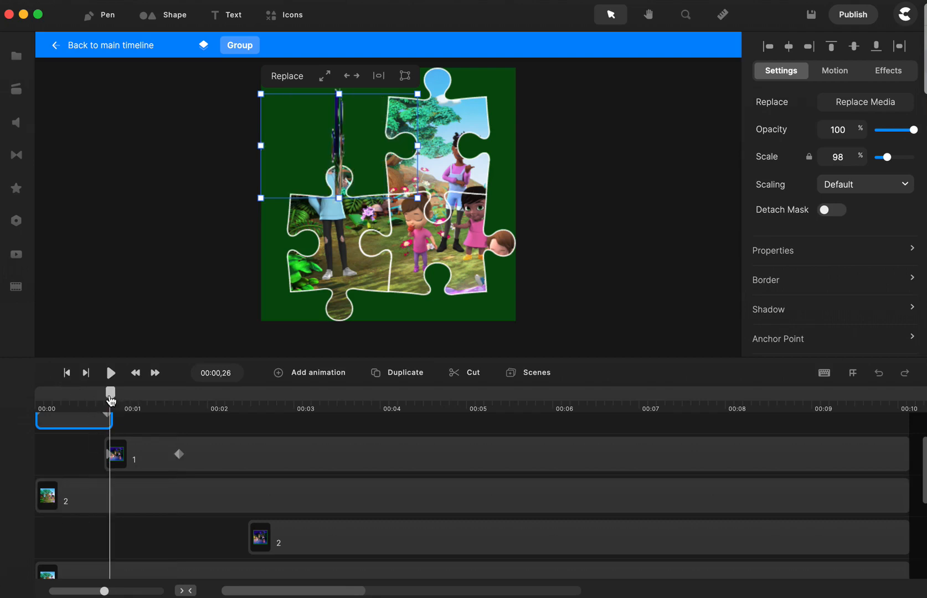
pyautogui.moveTo(105, 399); pyautogui.dragTo(105, 401)
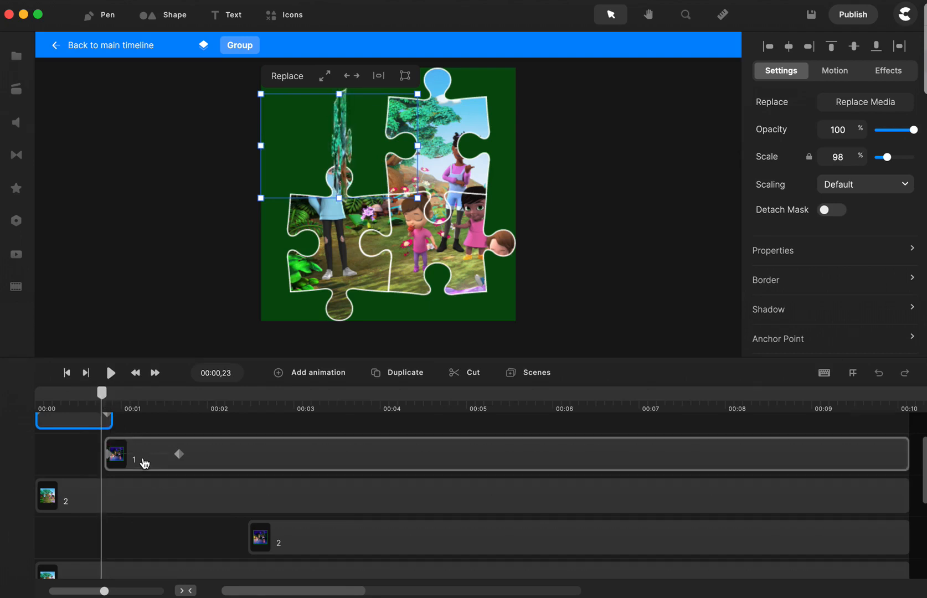
pyautogui.moveTo(133, 463); pyautogui.dragTo(130, 463)
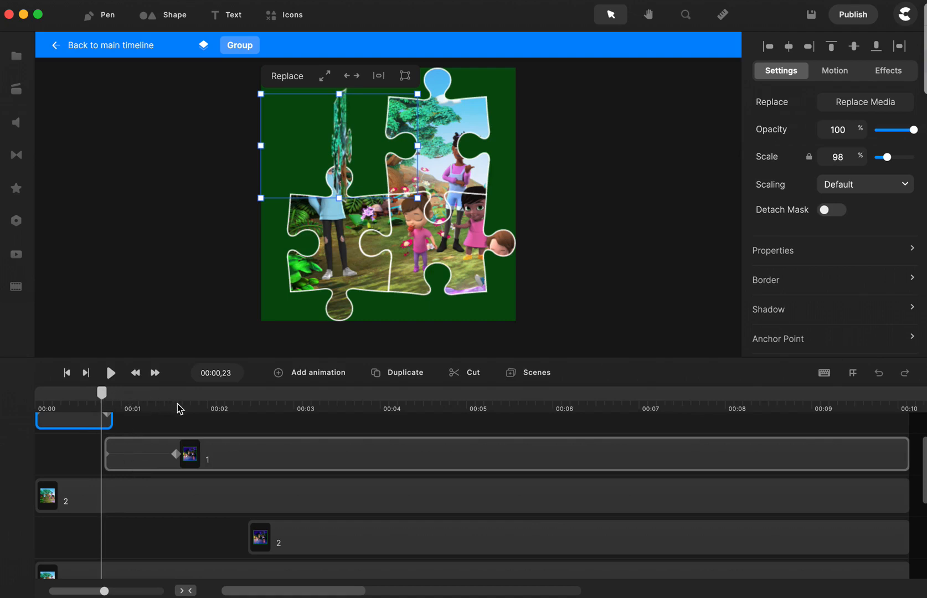
# - Add a rotation animation with Linear in-and-out easing to piece 2's daytime clip, starting at 00:01,19
pyautogui.moveTo(179, 409)
pyautogui.mouseDown()
pyautogui.moveTo(188, 408)
pyautogui.moveTo(179, 409)
pyautogui.mouseUp()
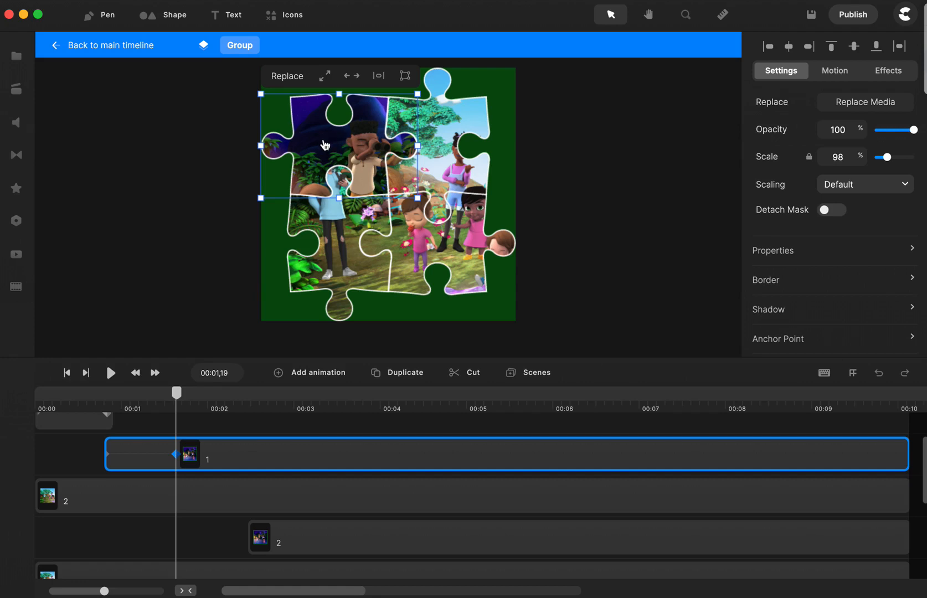
pyautogui.click(177, 502)
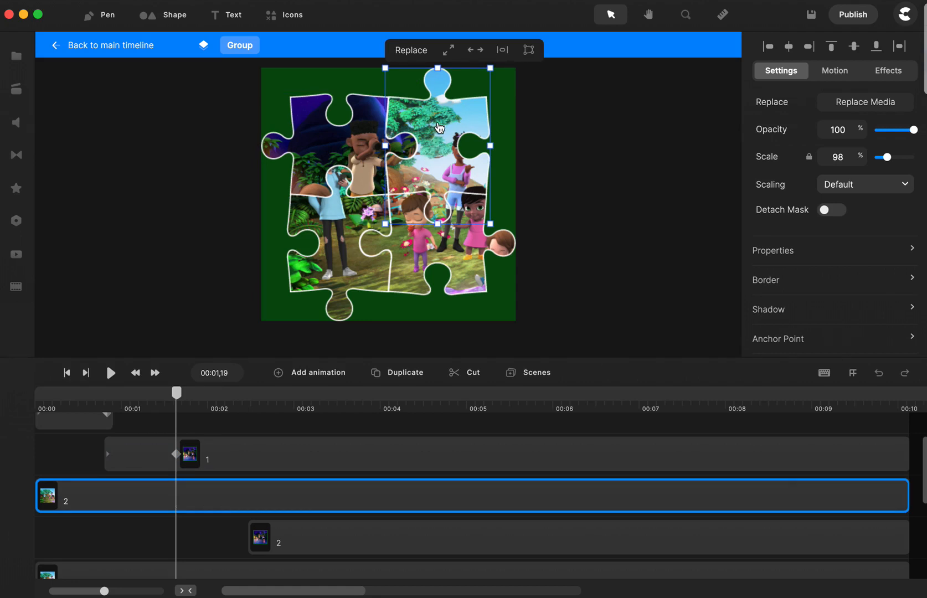
pyautogui.click(311, 375)
pyautogui.click(355, 222)
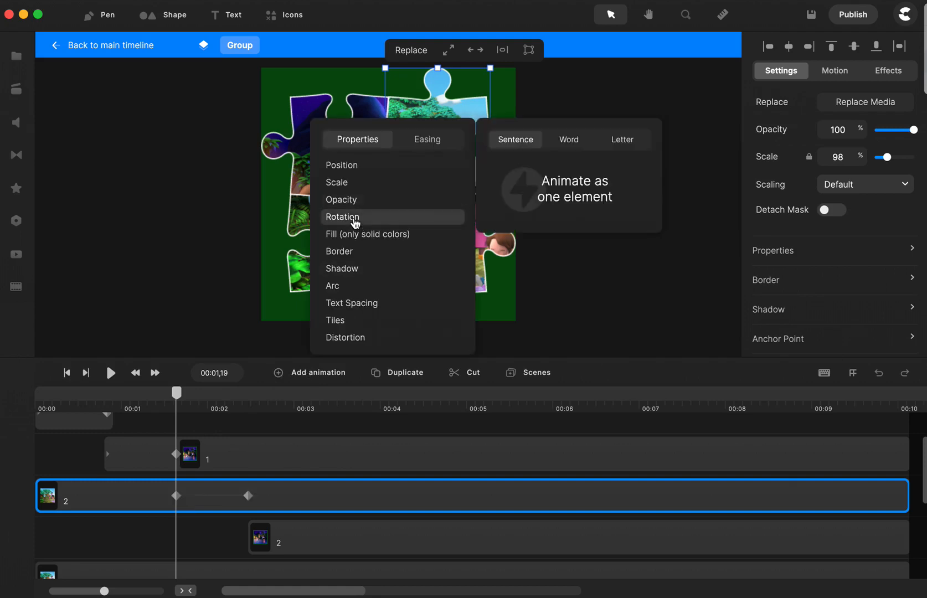
pyautogui.click(427, 140)
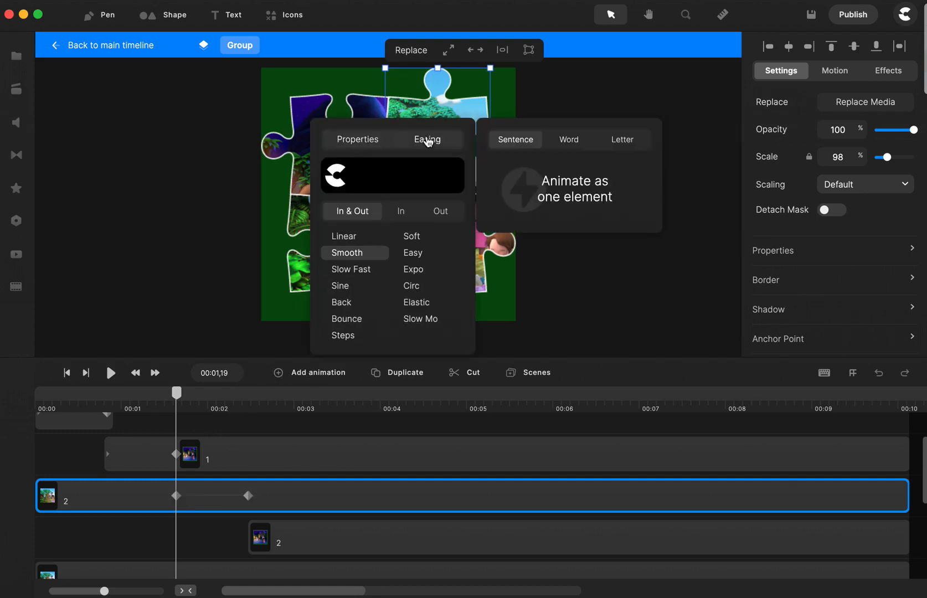
pyautogui.click(344, 237)
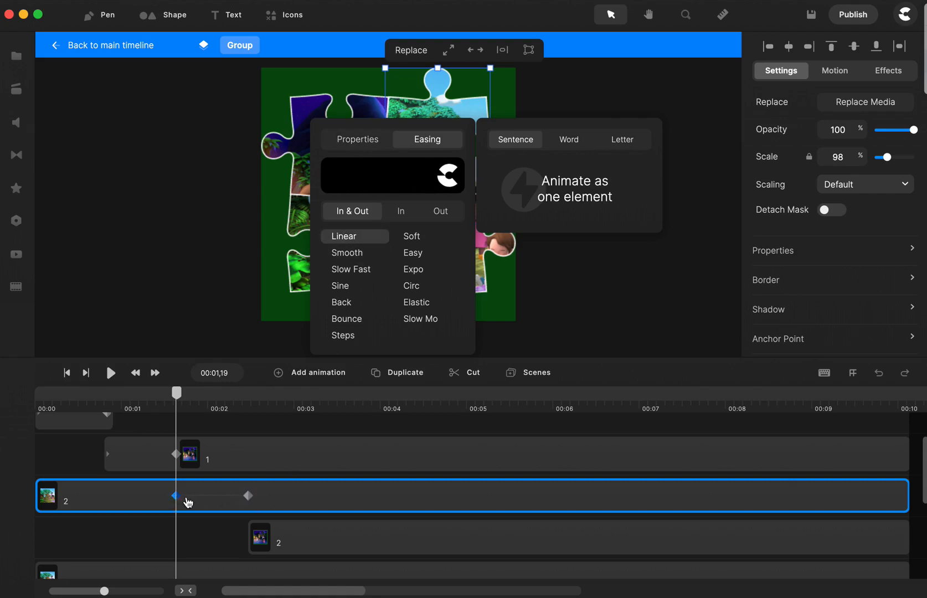
# - Set 3D Rotation Y to -90° at the daytime piece 2 clip's second keyframe, at 00:02,14
pyautogui.click(248, 495)
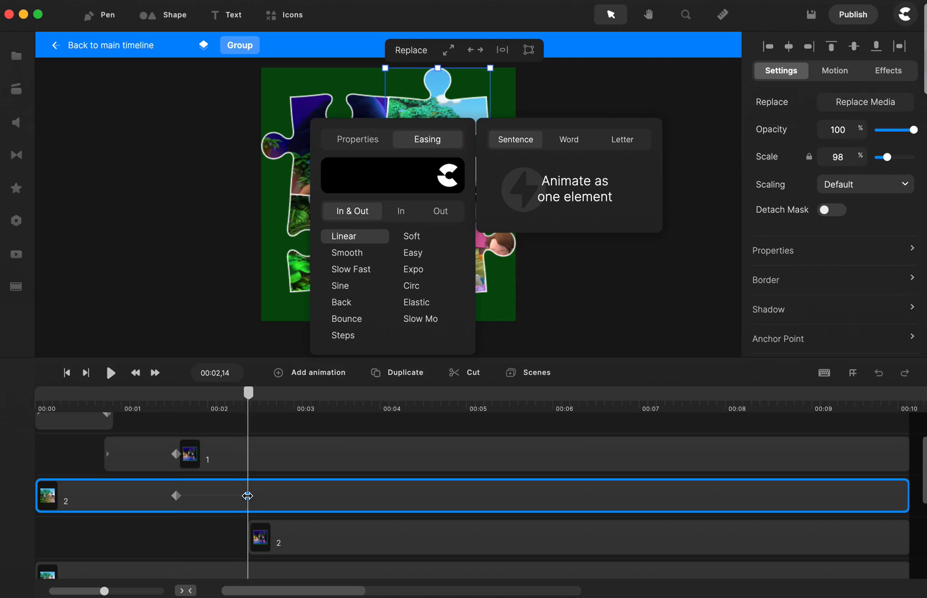
pyautogui.click(768, 261)
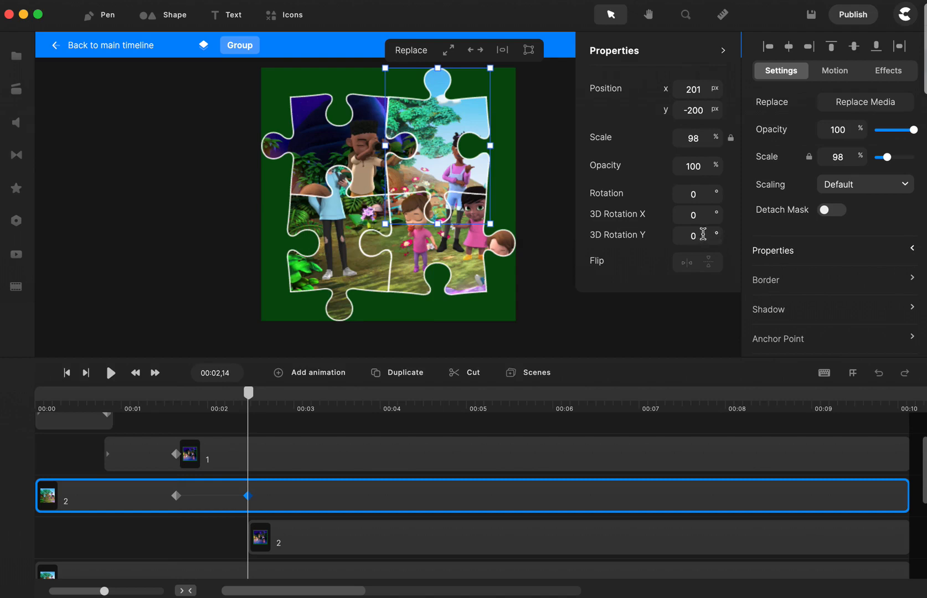
pyautogui.click(702, 234)
pyautogui.write('-180')
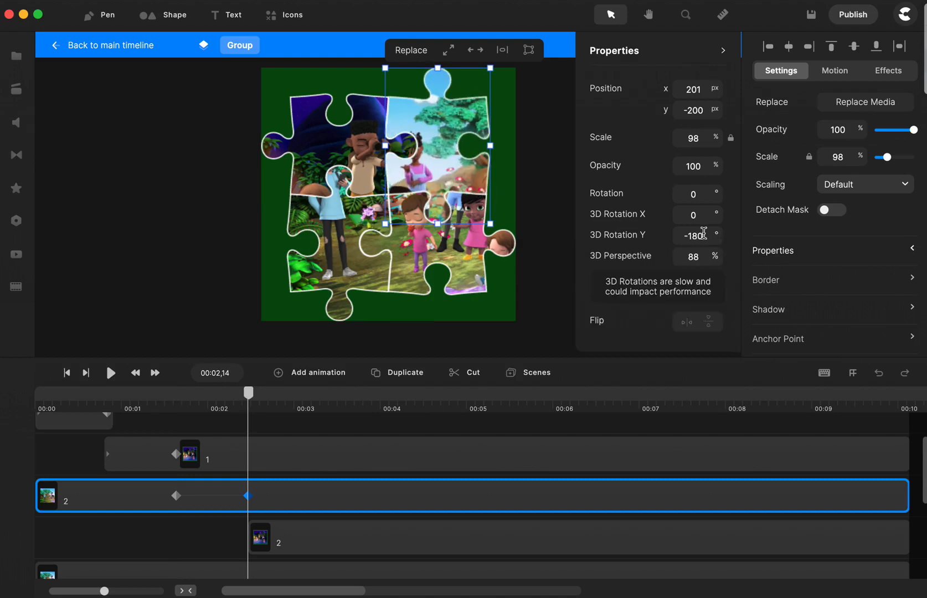
pyautogui.scroll(10, 707, 233)
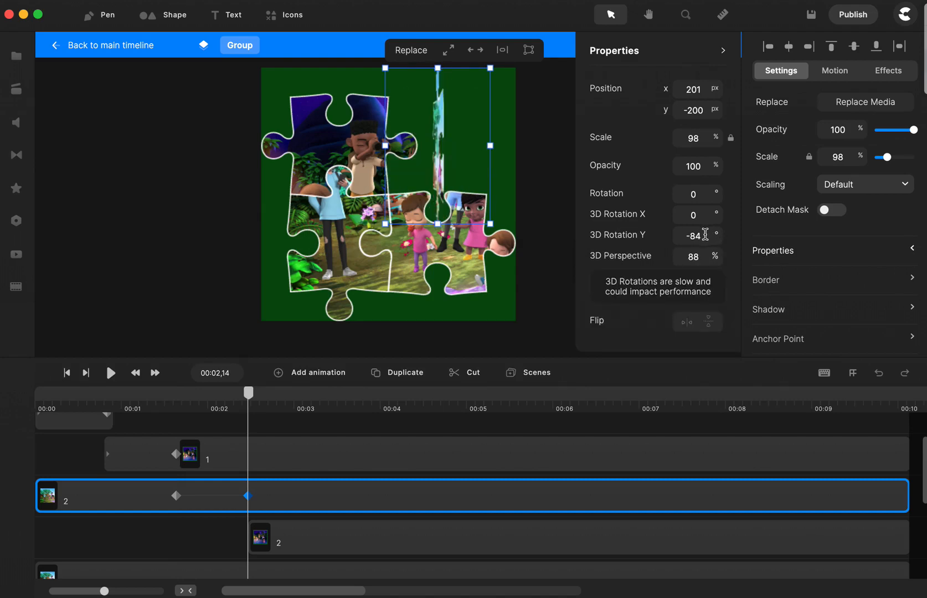
pyautogui.scroll(-2, 705, 235)
pyautogui.scroll(-3, 703, 235)
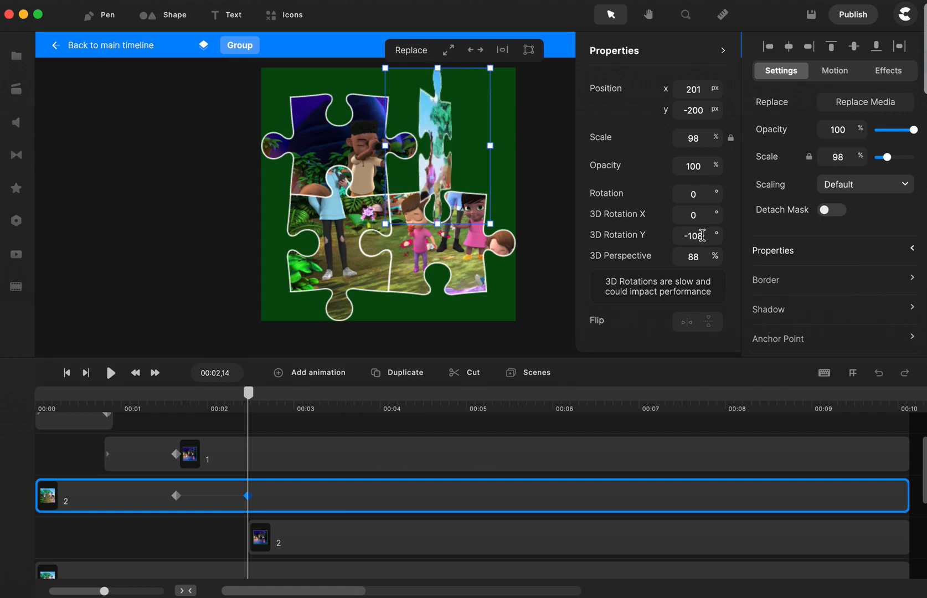
pyautogui.moveTo(703, 235); pyautogui.dragTo(691, 235)
pyautogui.write('90')
pyautogui.click(692, 236)
pyautogui.press('BackSpace')
# - Scrub through piece 2's daytime flip to about 00:02,21 and return to its second keyframe at 00:02,14
pyautogui.click(208, 403)
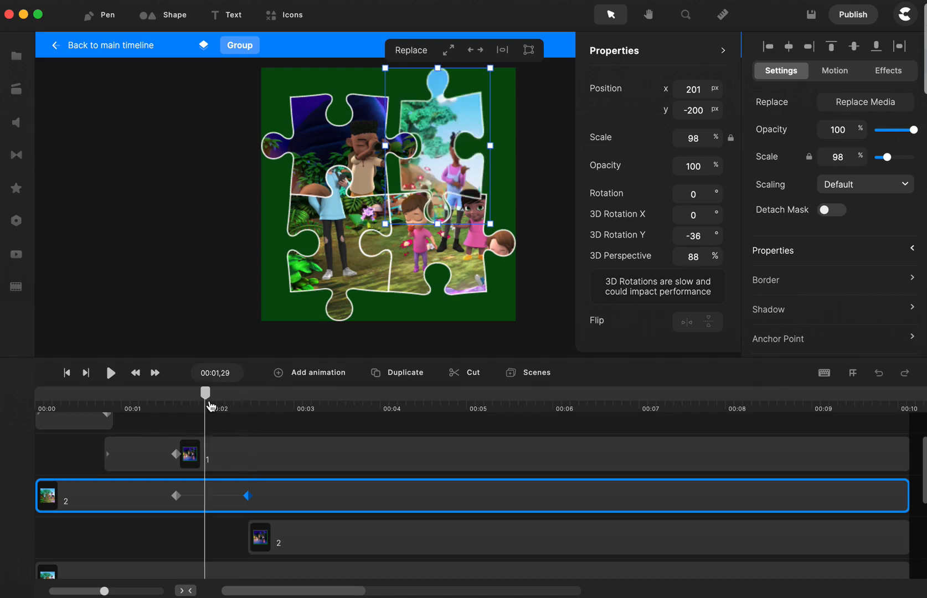
pyautogui.click(252, 405)
pyautogui.moveTo(259, 412); pyautogui.dragTo(268, 412)
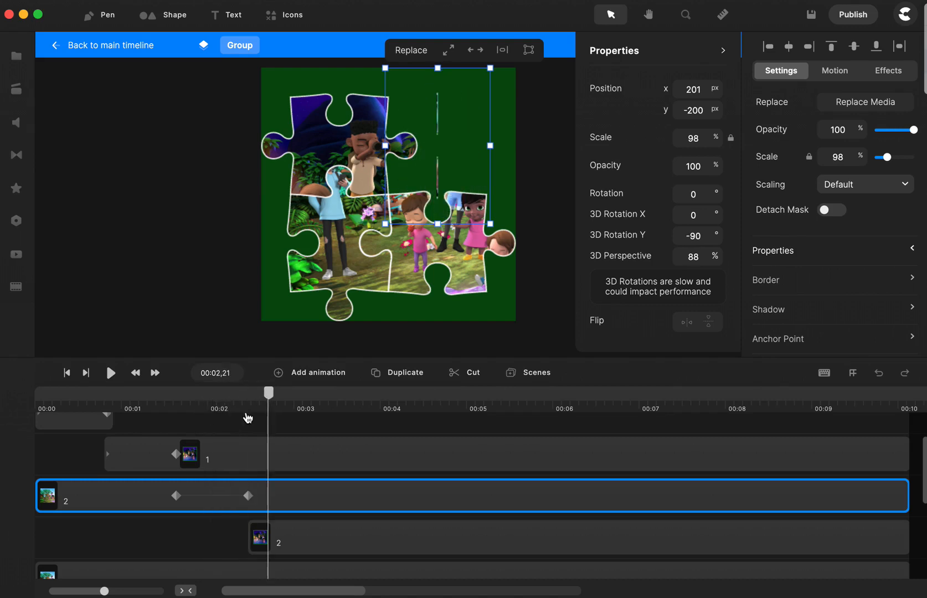
pyautogui.click(246, 411)
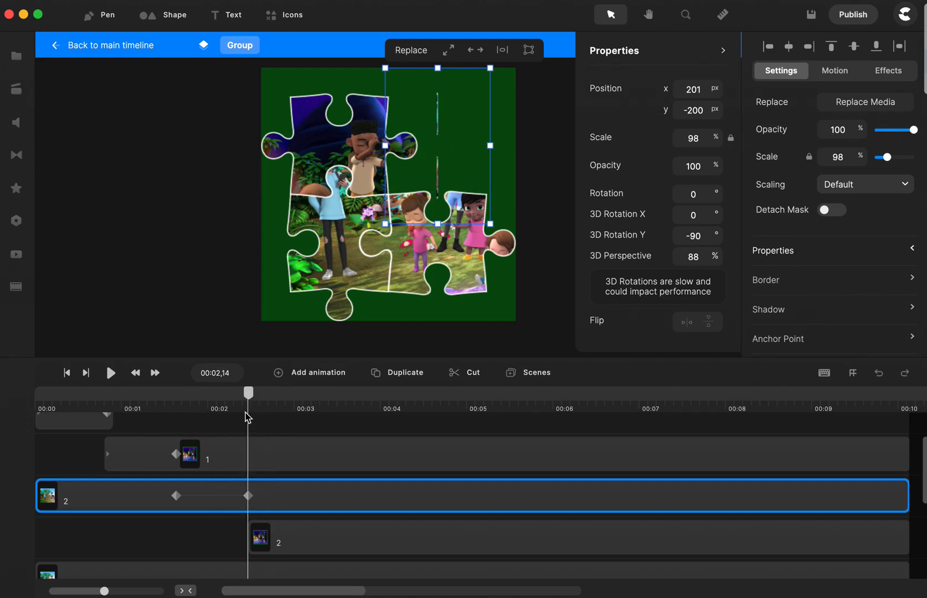
pyautogui.click(248, 496)
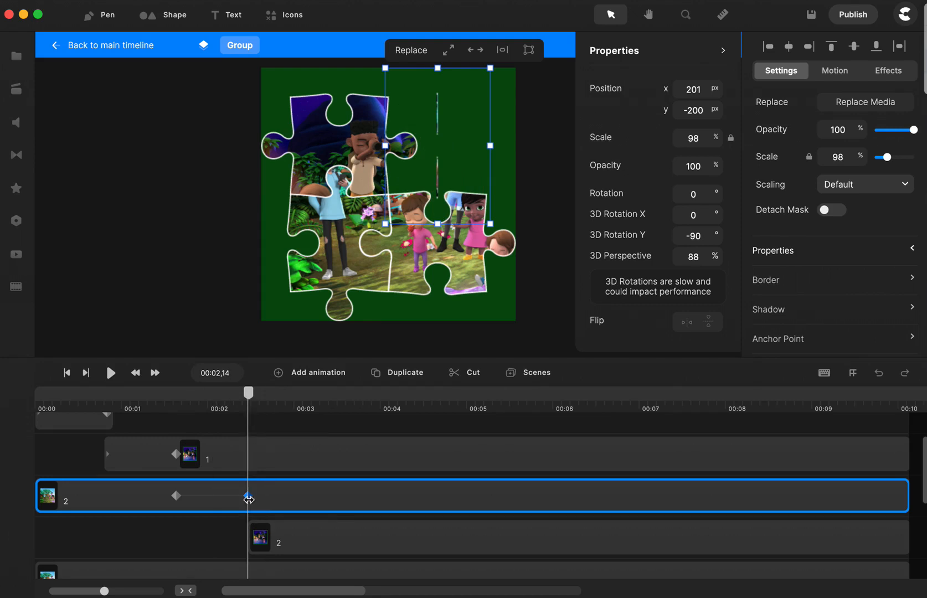
# - Add a rotation animation with Linear in-and-out easing to piece 2's nighttime clip, starting at 00:02,14
pyautogui.click(261, 548)
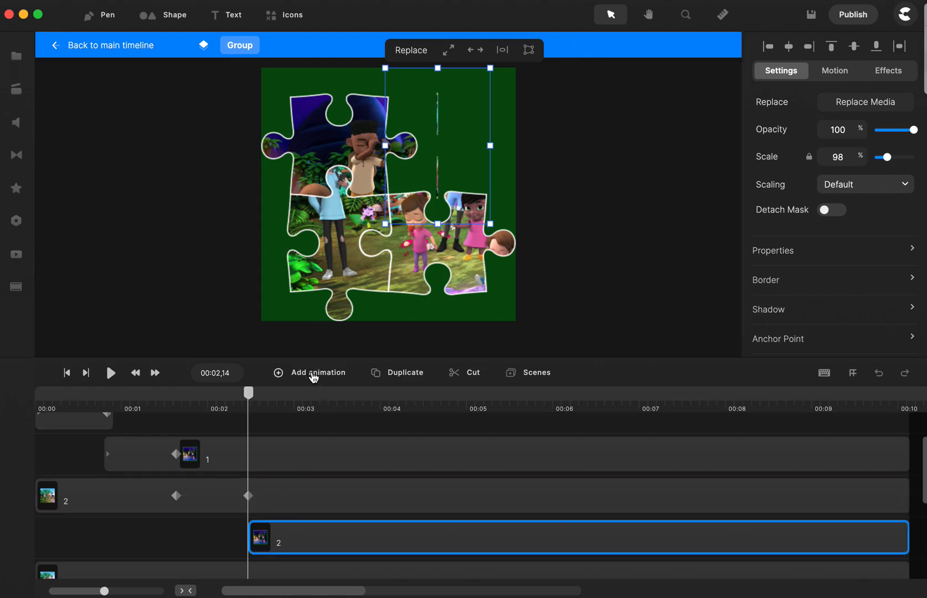
pyautogui.click(314, 374)
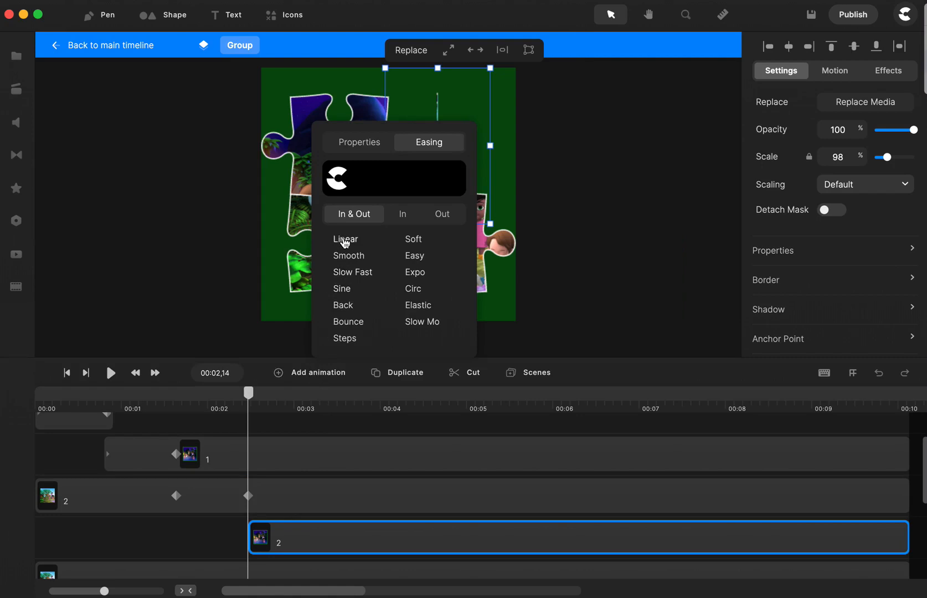
pyautogui.click(344, 240)
pyautogui.click(358, 144)
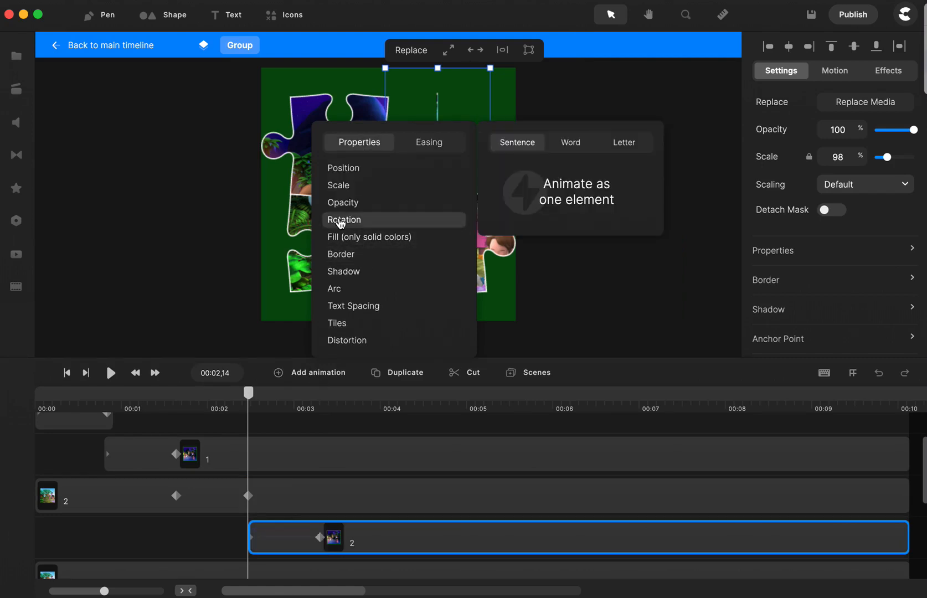
pyautogui.click(341, 221)
# - Set piece 2's nighttime 3D Rotation Y to 90° at the first keyframe and 0° at the second, at 00:03,09
pyautogui.click(766, 252)
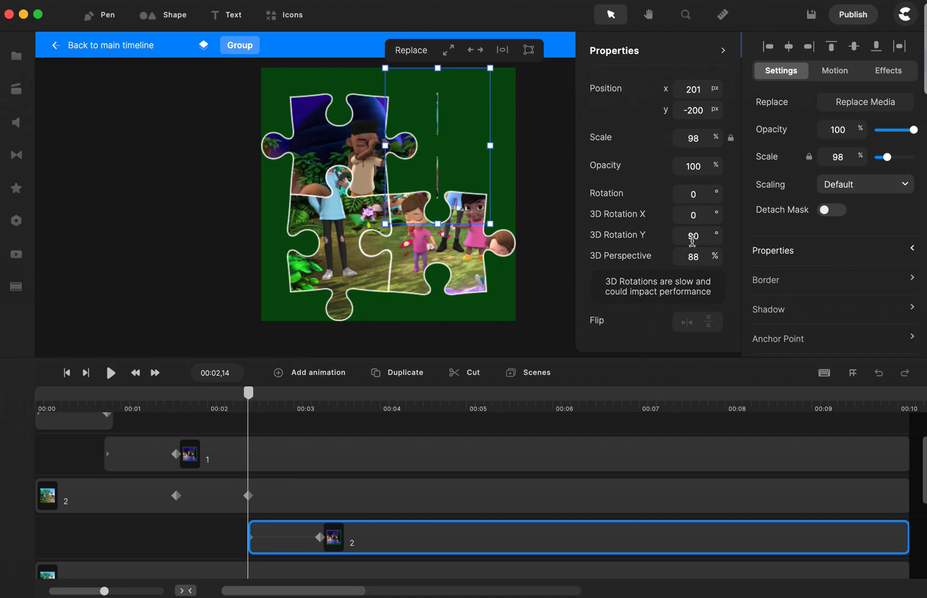
pyautogui.click(320, 539)
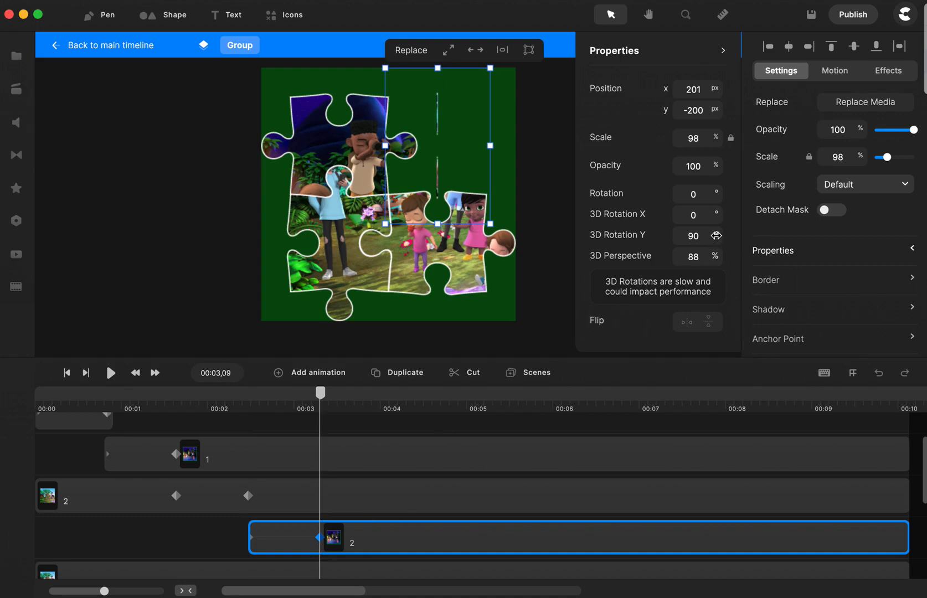
pyautogui.moveTo(713, 238); pyautogui.dragTo(704, 238)
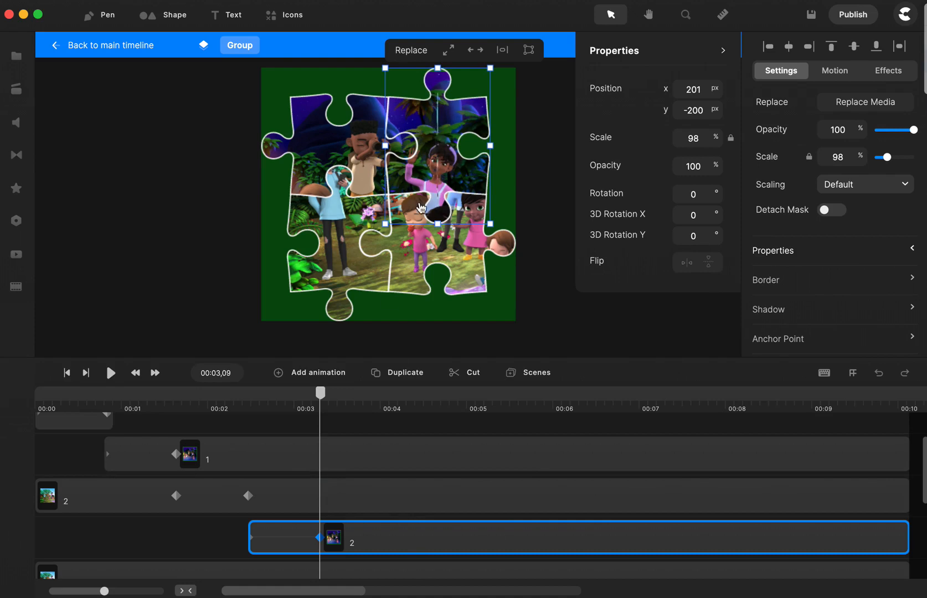
# - Trim piece 2's daytime clip to end at its second keyframe, where the nighttime clip begins
pyautogui.click(286, 493)
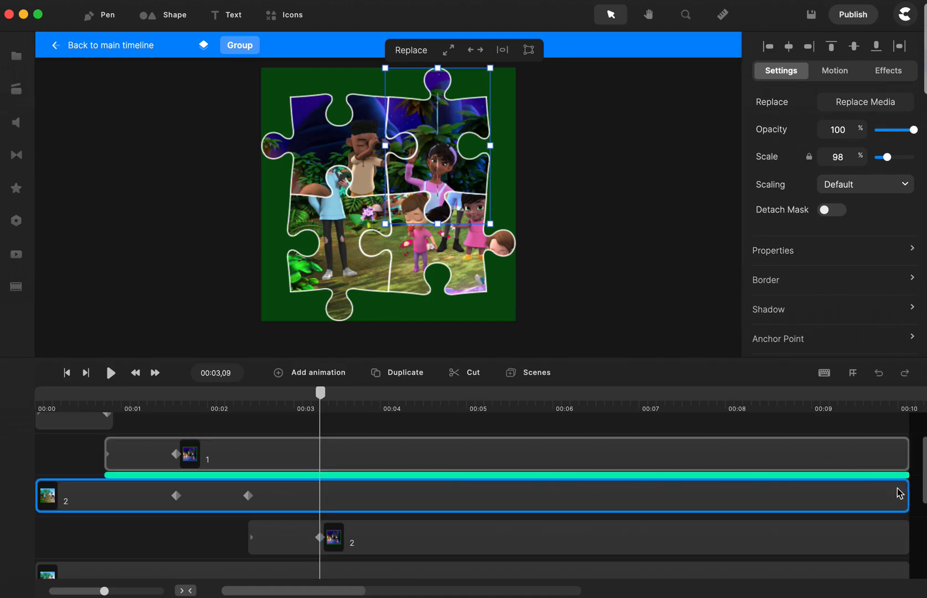
pyautogui.moveTo(905, 492); pyautogui.dragTo(310, 508)
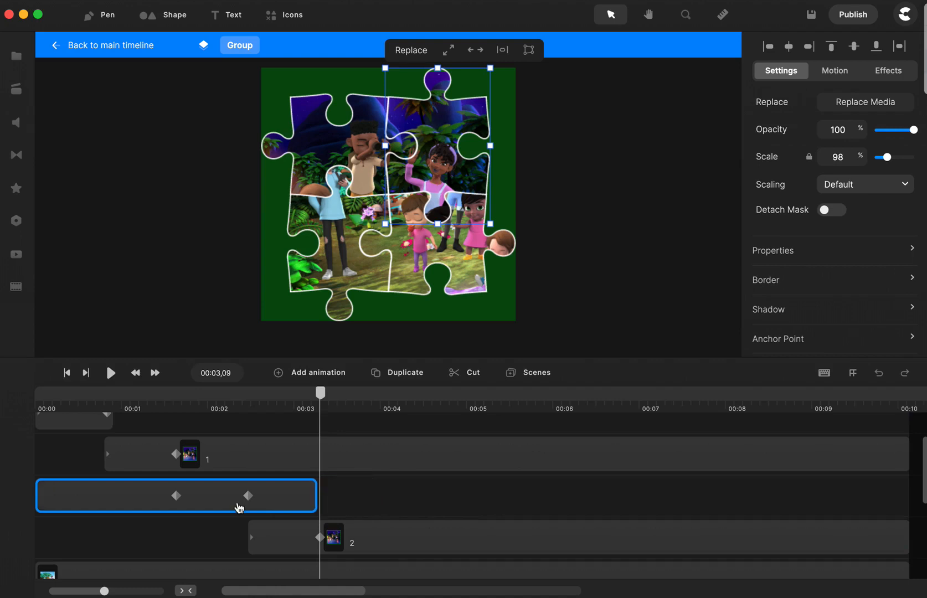
pyautogui.moveTo(239, 508); pyautogui.dragTo(239, 507)
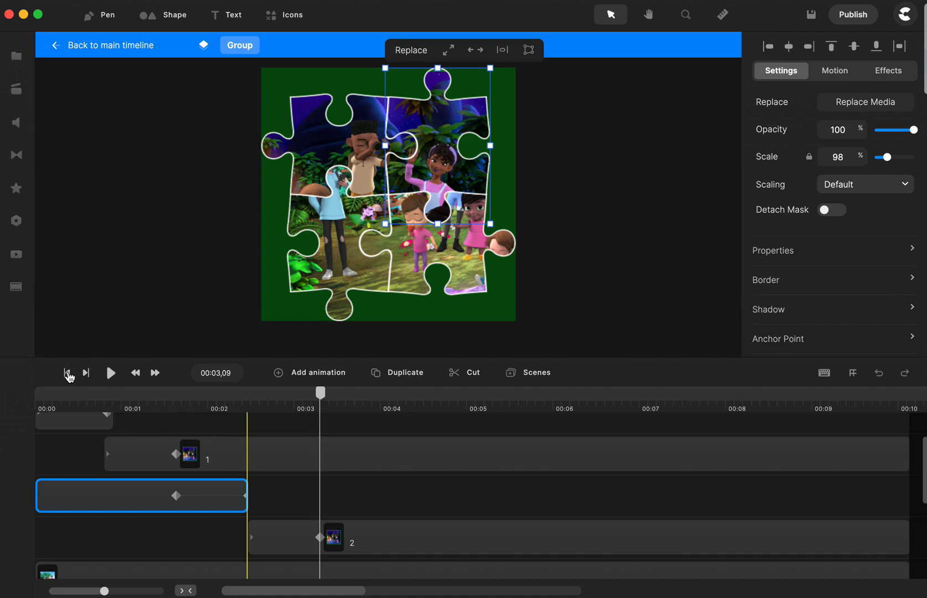
# - Play the animation twice from 00:00 to check that pieces 1 and 2 flip one after another
pyautogui.click(67, 374)
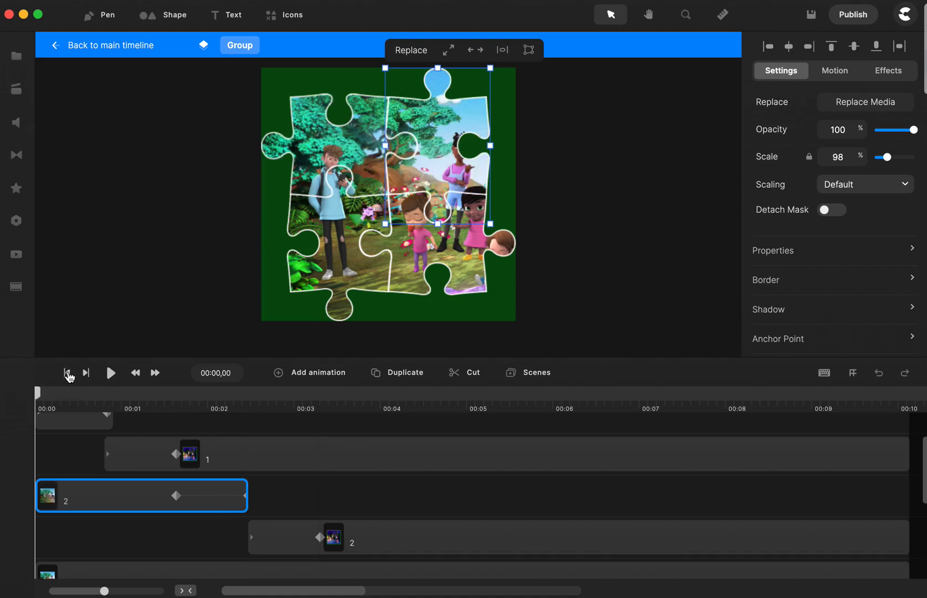
pyautogui.click(111, 375)
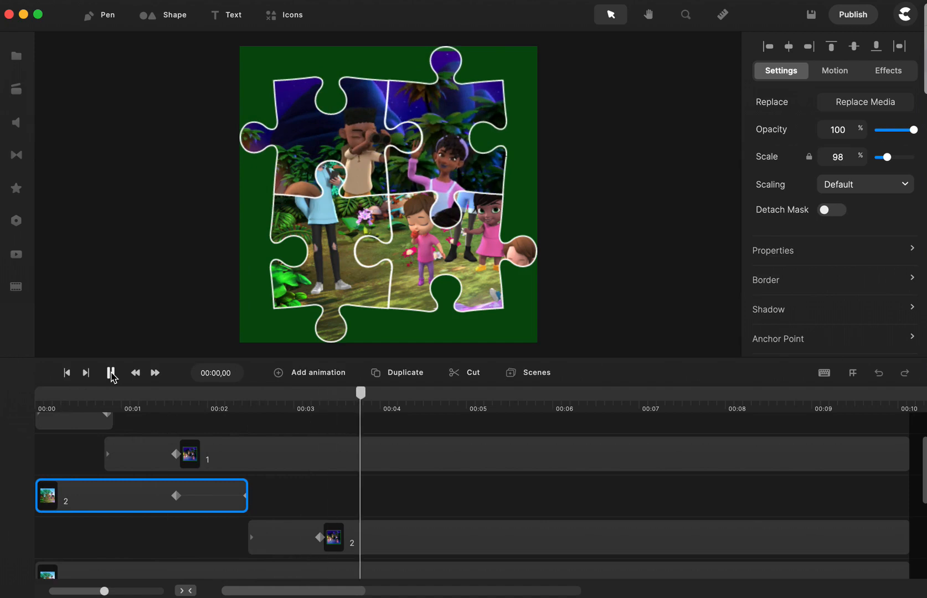
pyautogui.click(111, 374)
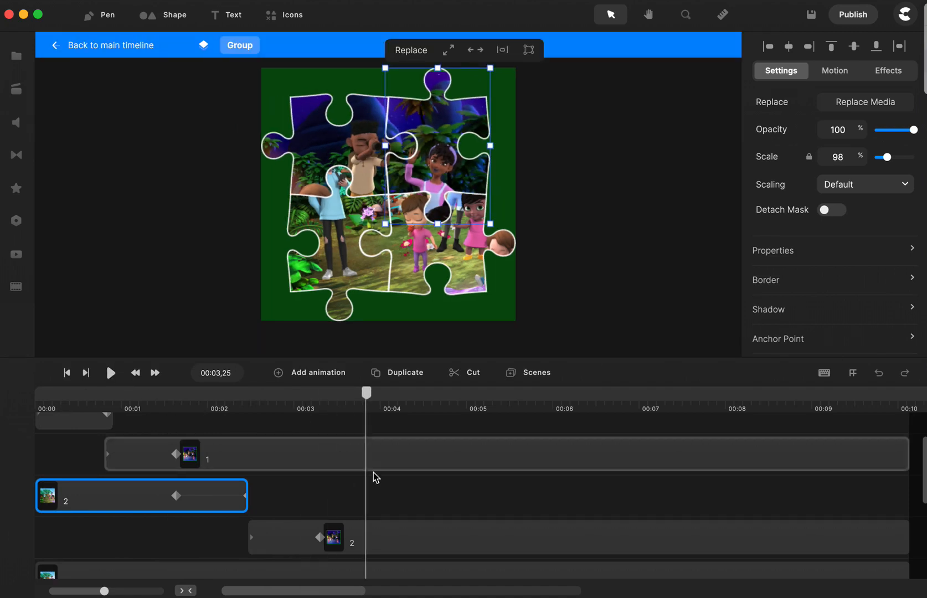
pyautogui.scroll(-3, 374, 476)
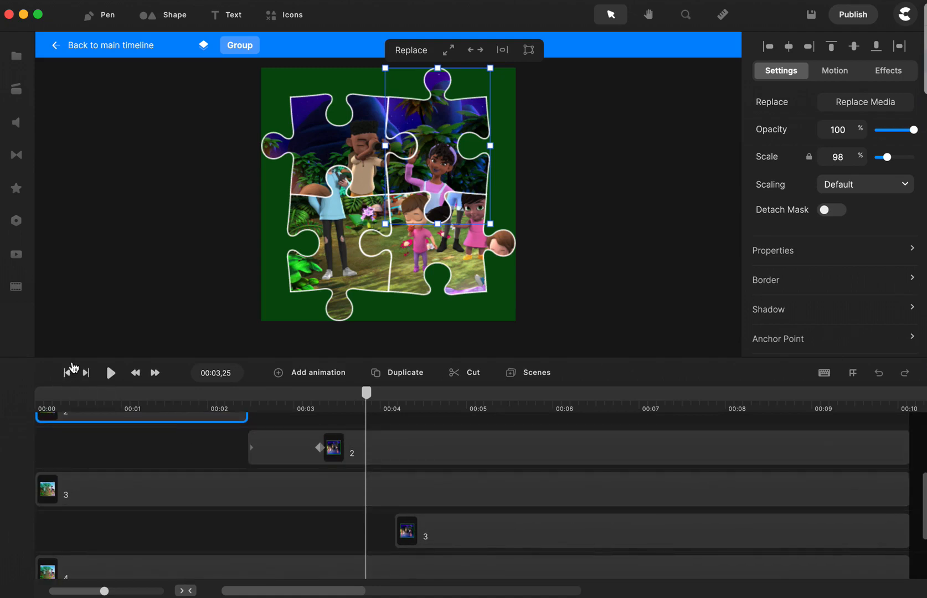
pyautogui.click(67, 373)
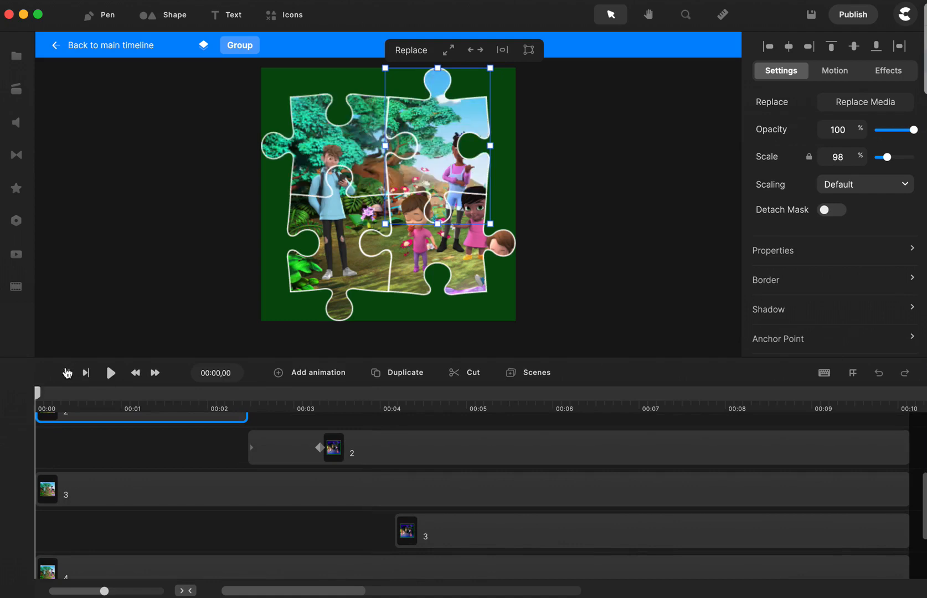
pyautogui.click(110, 373)
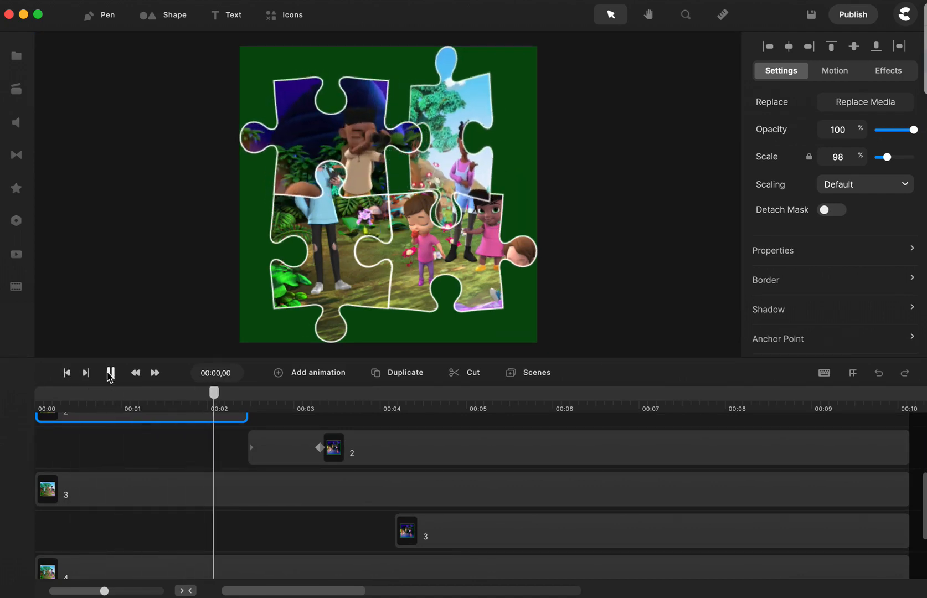
pyautogui.click(111, 377)
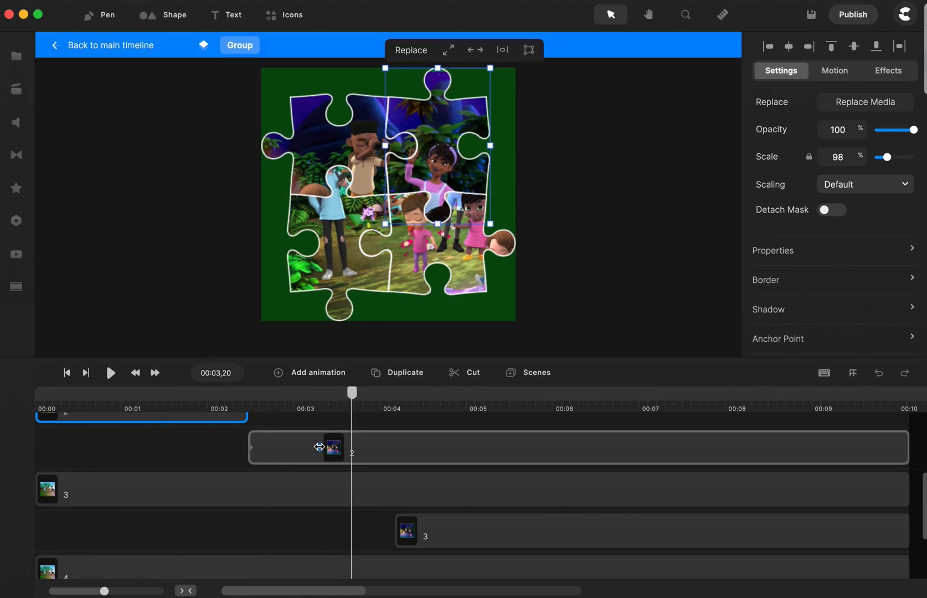
# - Add a rotation animation with Linear in-and-out easing to piece 3's daytime clip, starting at 00:03,09
pyautogui.click(318, 447)
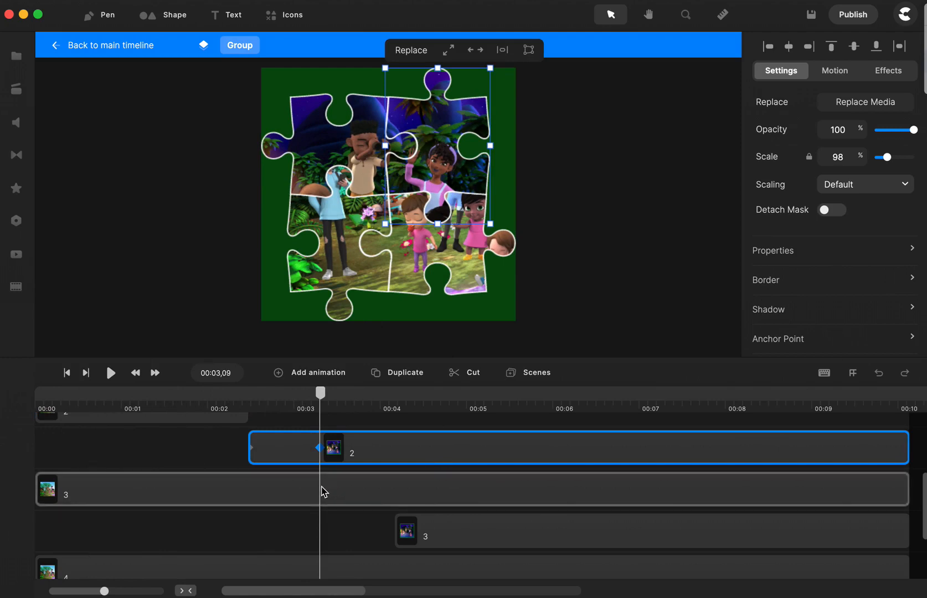
pyautogui.click(323, 491)
pyautogui.click(304, 374)
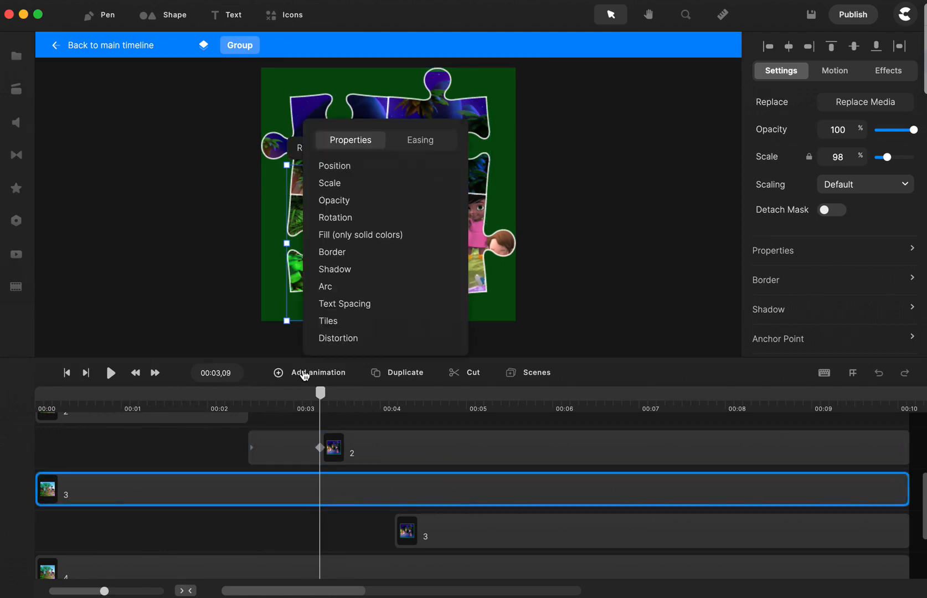
pyautogui.click(346, 219)
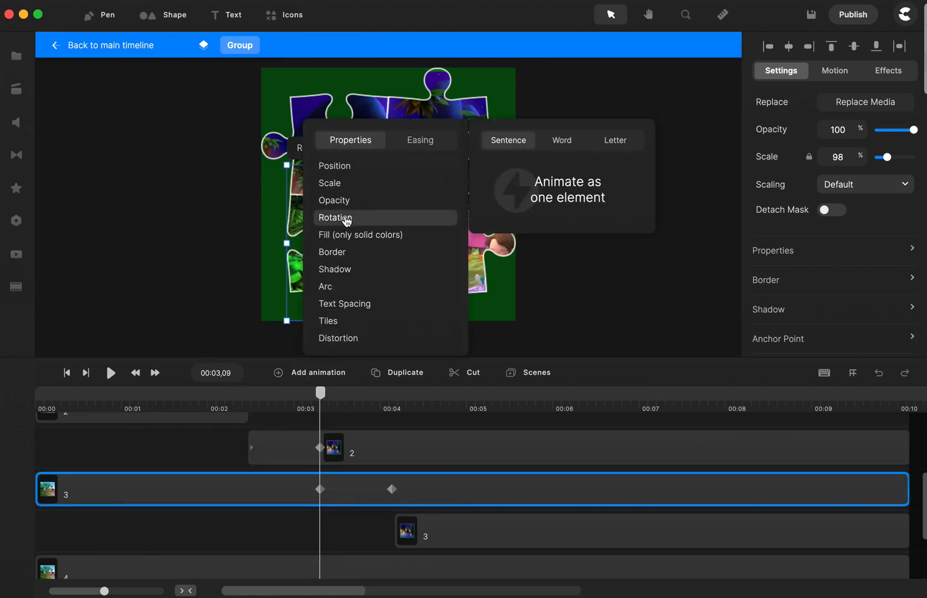
pyautogui.click(419, 142)
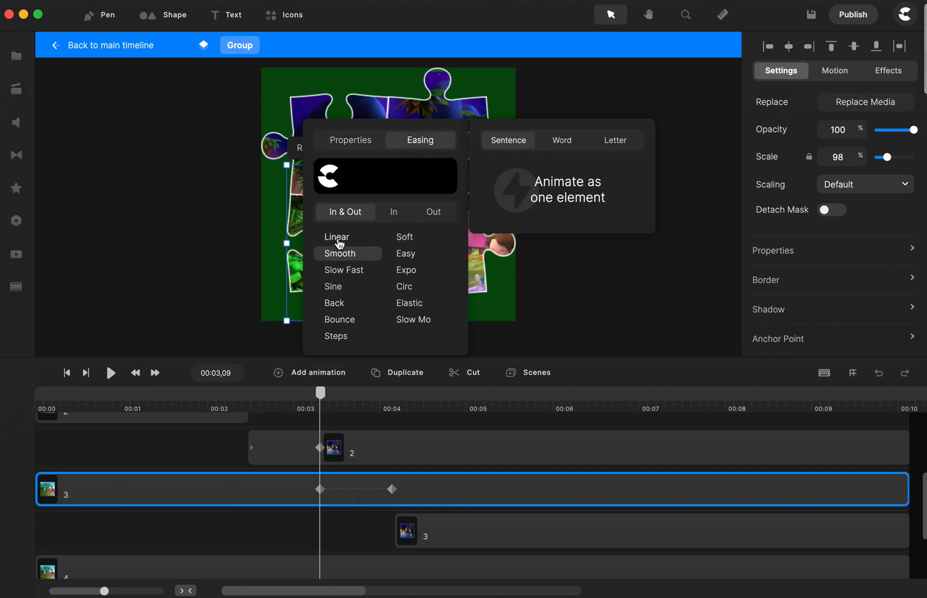
pyautogui.click(338, 238)
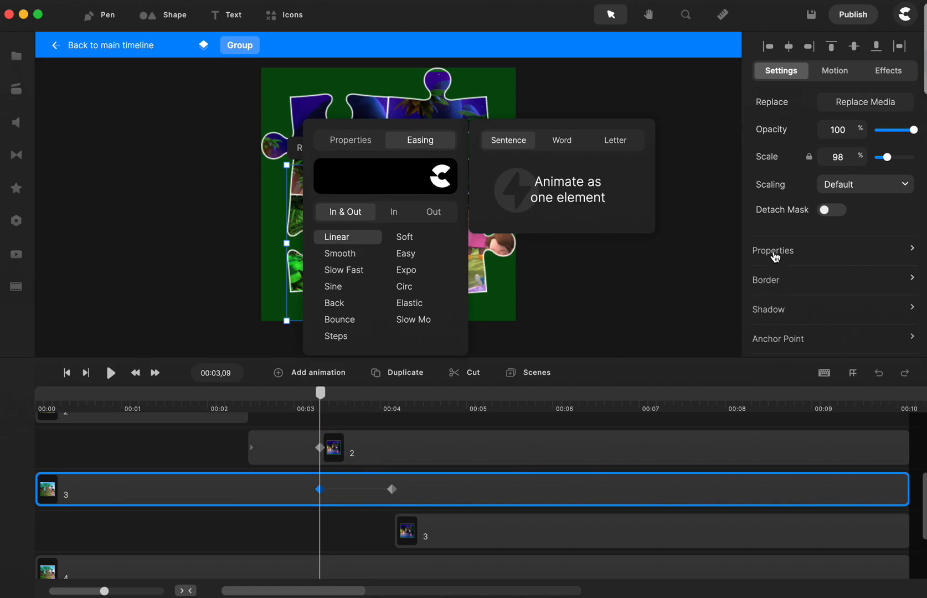
# - Turn piece 3's daytime clip edge-on with 3D Rotation Y at its second keyframe, at 00:04,04
pyautogui.click(775, 252)
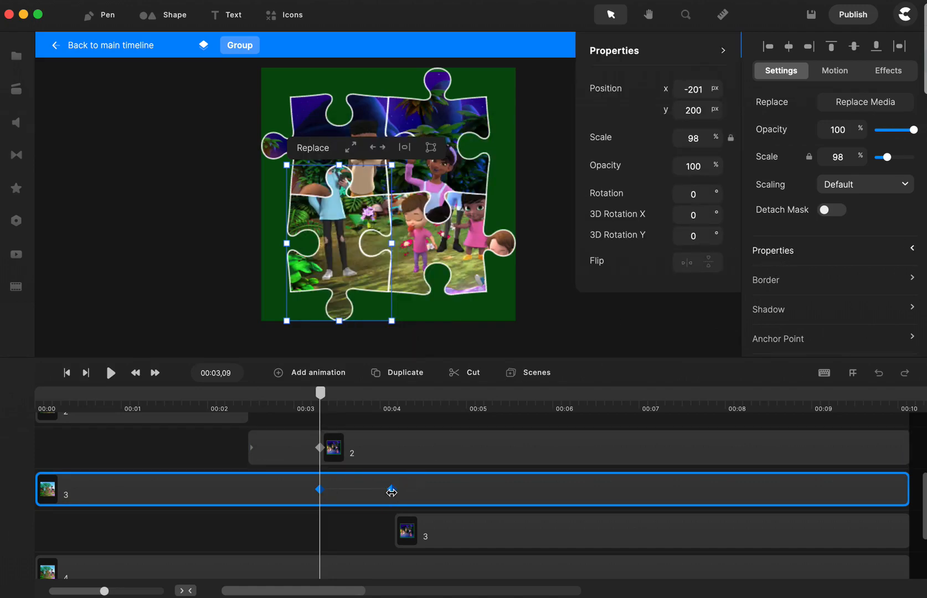
pyautogui.click(391, 490)
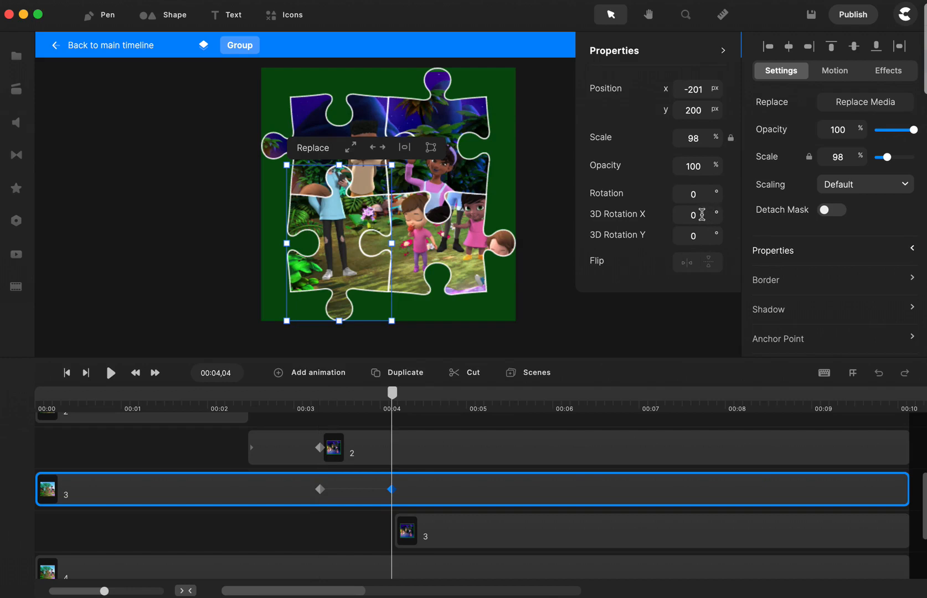
pyautogui.moveTo(702, 215); pyautogui.dragTo(660, 229)
# - Align the start of piece 3's nighttime clip to 00:04,04 and add a rotation animation with Linear in-and-out easing
pyautogui.click(423, 533)
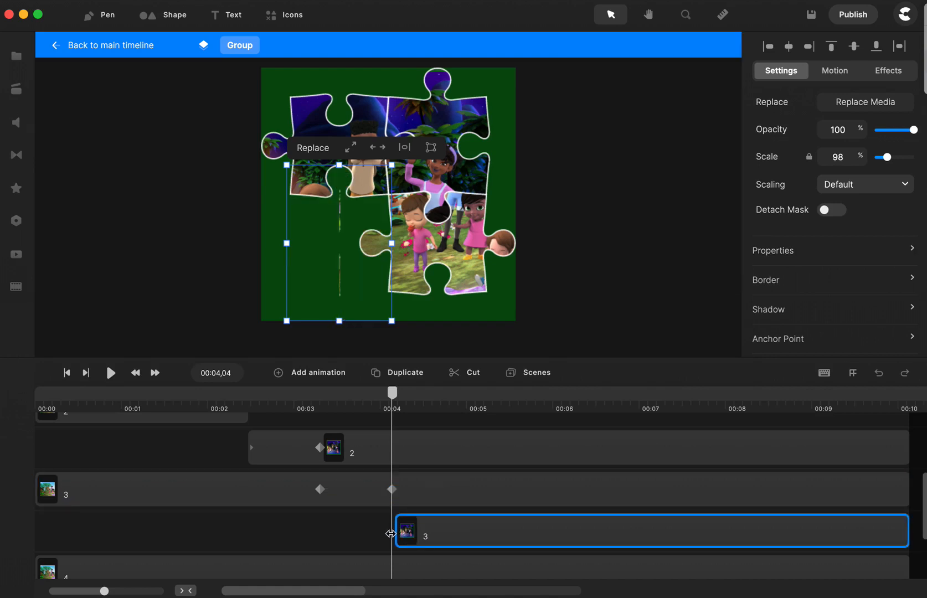
pyautogui.moveTo(390, 534); pyautogui.dragTo(392, 534)
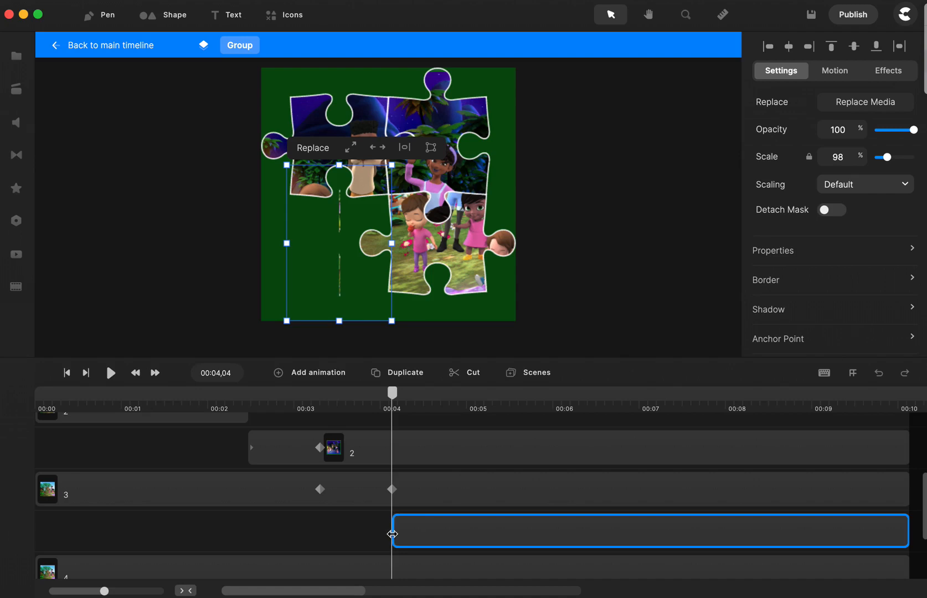
pyautogui.click(326, 374)
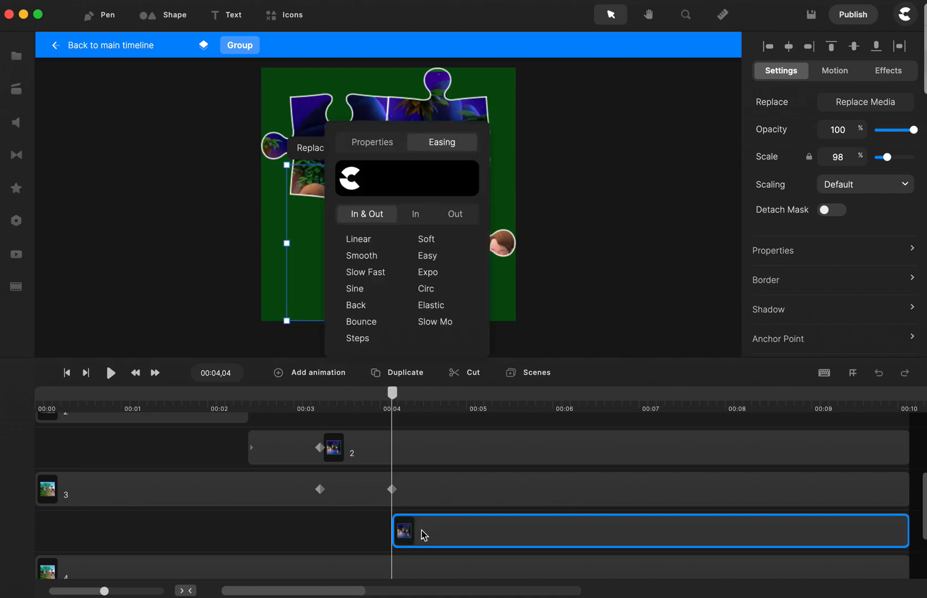
pyautogui.click(351, 244)
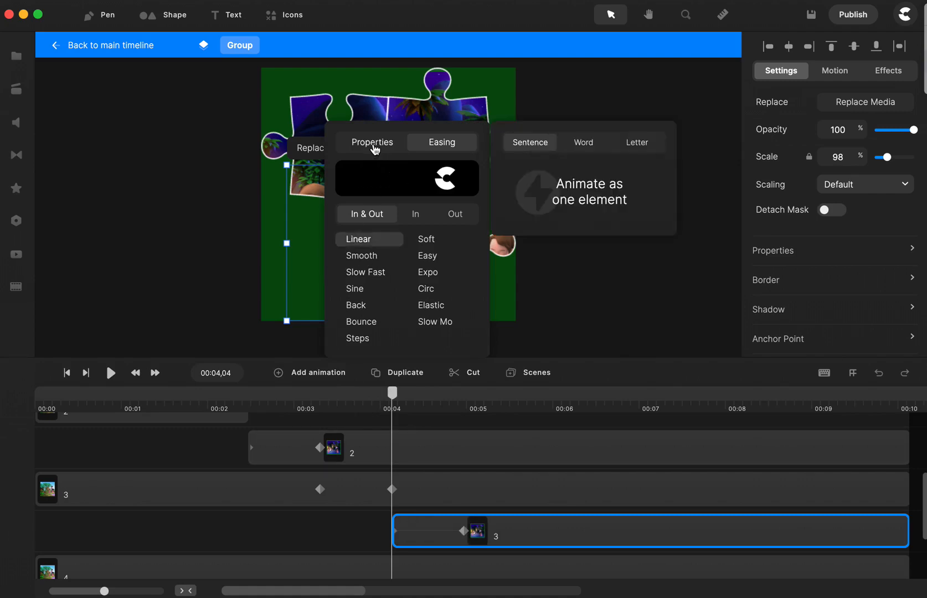
pyautogui.click(373, 144)
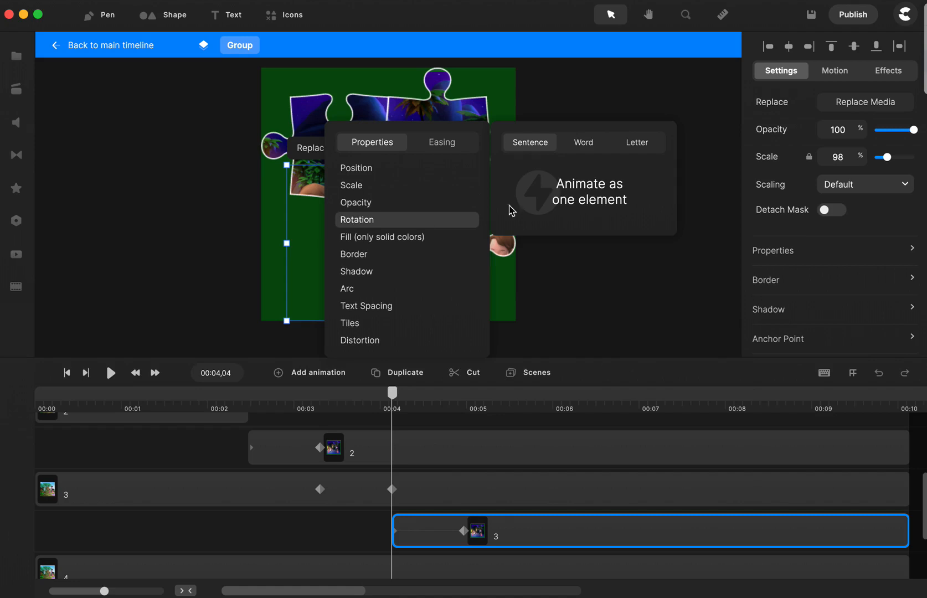
# - Set piece 3's nighttime 3D Rotation Y to 90° at the first keyframe and 0° at the second, at 00:04,29
pyautogui.click(772, 252)
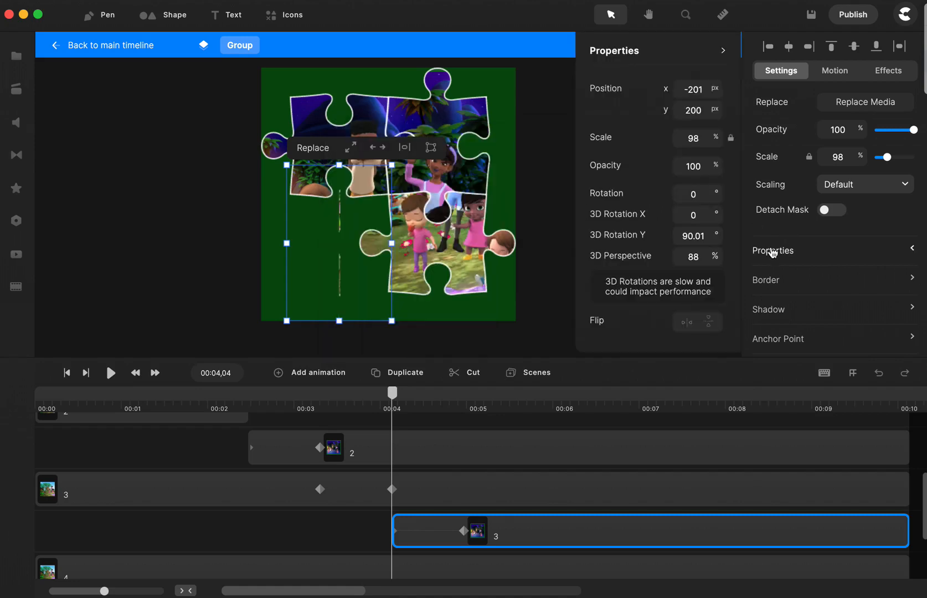
pyautogui.click(704, 238)
pyautogui.press('BackSpace')
pyautogui.press('BackSpace')
pyautogui.write('0')
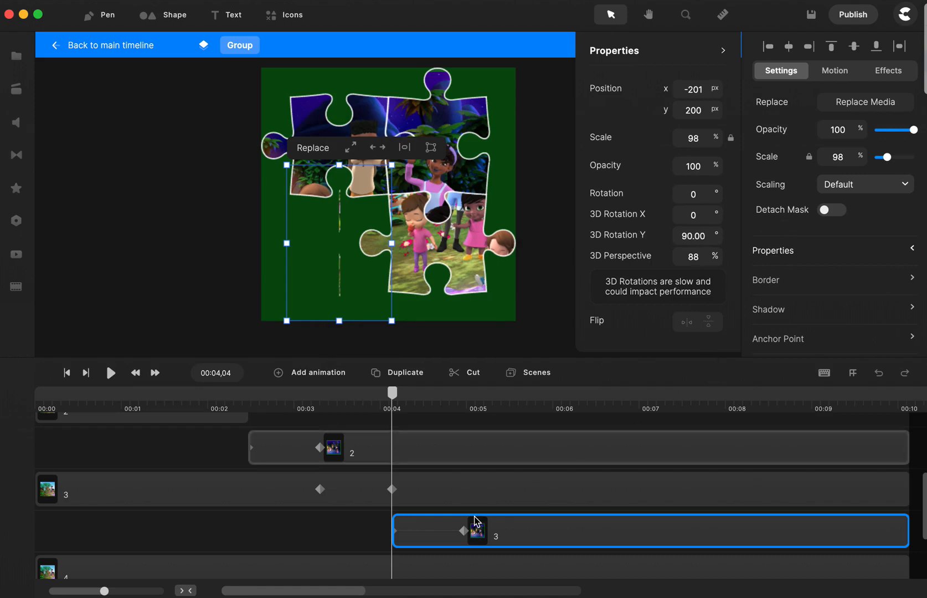
pyautogui.click(464, 533)
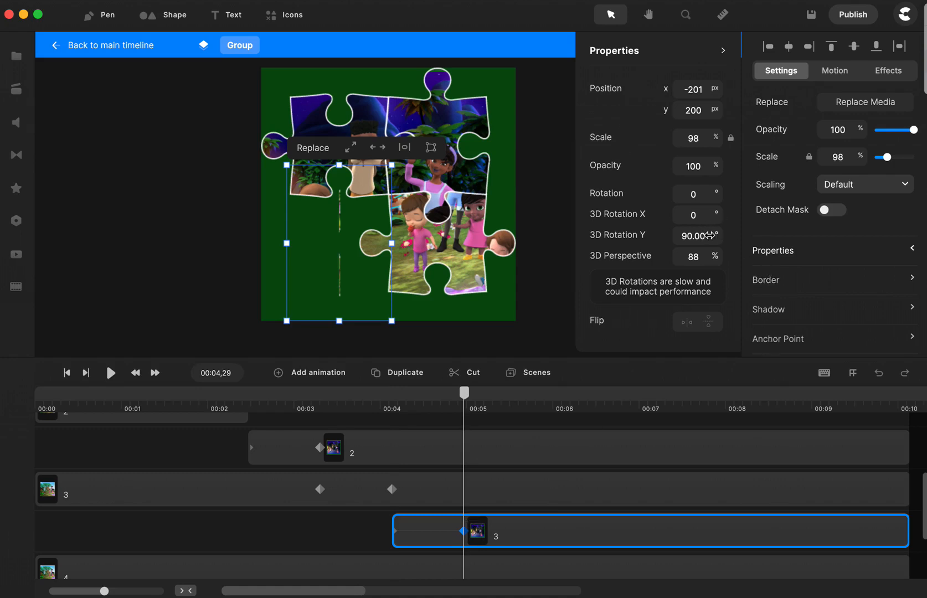
pyautogui.doubleClick(670, 236)
pyautogui.write('0')
# - Play the animation from 00:00 to check that piece 3 flips after pieces 1 and 2
pyautogui.click(371, 418)
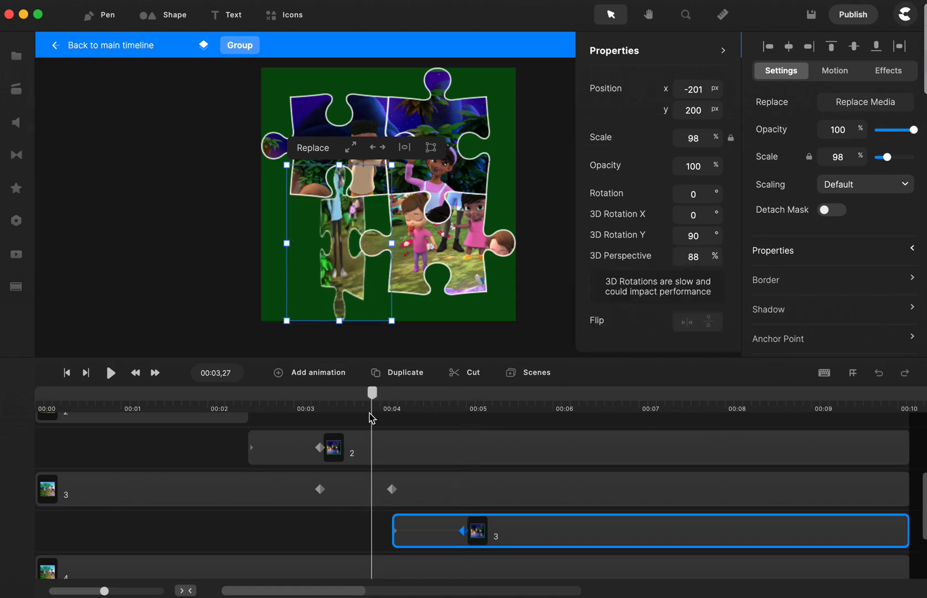
pyautogui.click(66, 373)
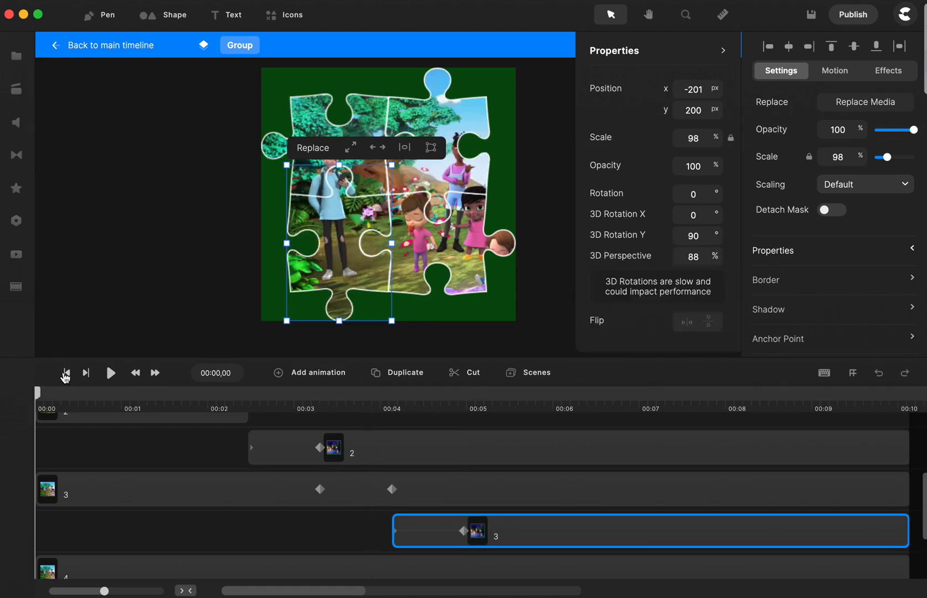
pyautogui.click(109, 373)
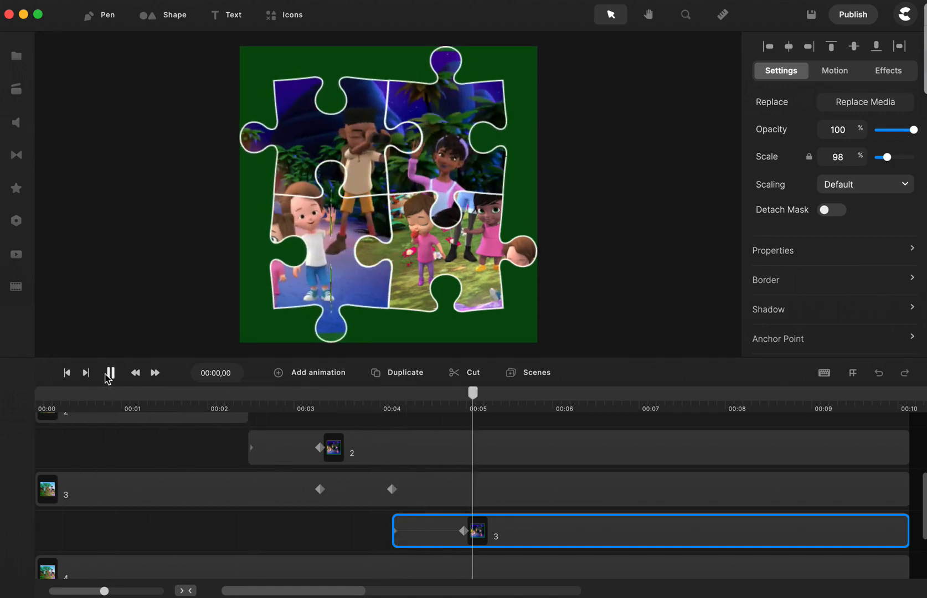
pyautogui.click(109, 373)
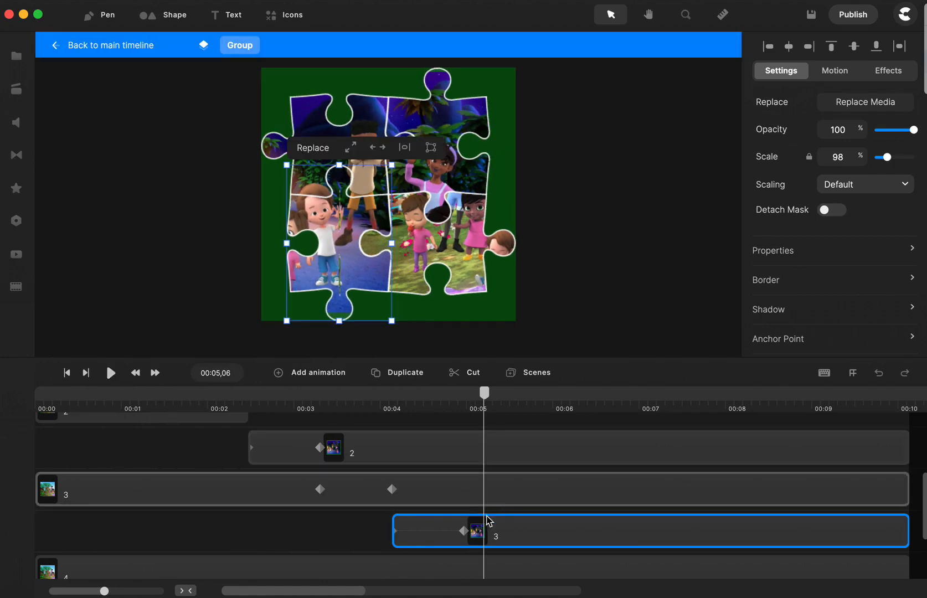
# - Add a rotation animation with Linear in-and-out easing to piece 4's daytime clip, starting at 00:04,29
pyautogui.click(464, 531)
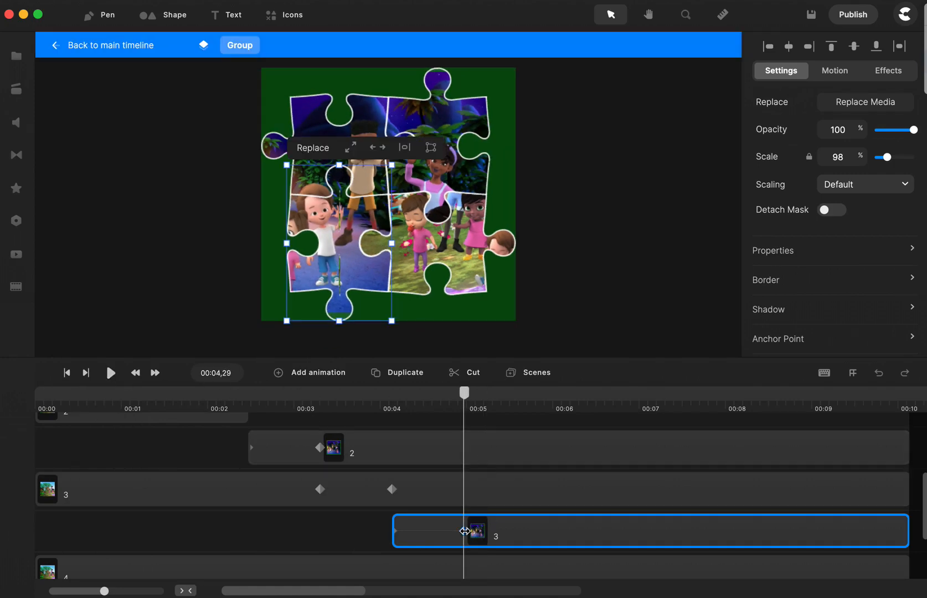
pyautogui.scroll(-3, 464, 530)
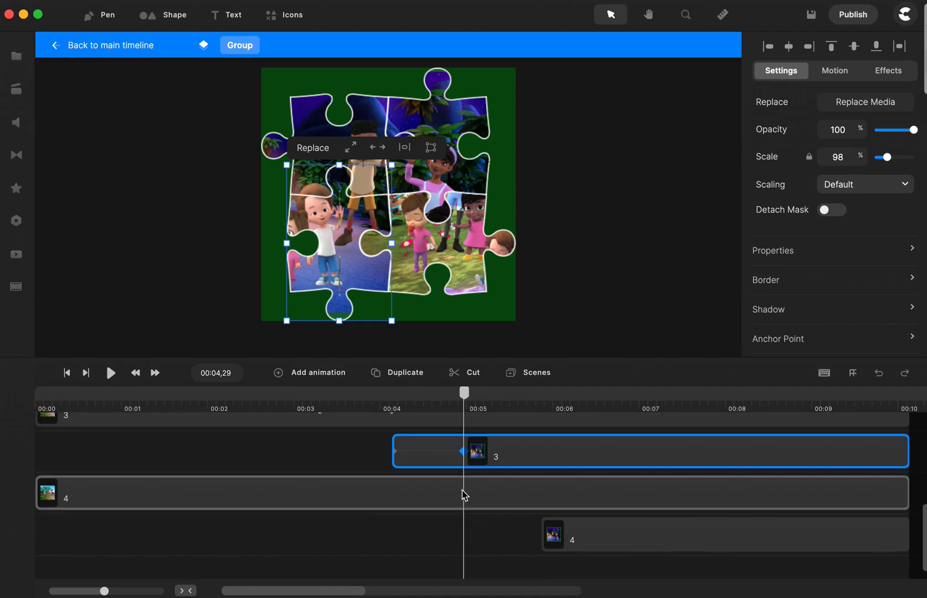
pyautogui.click(464, 497)
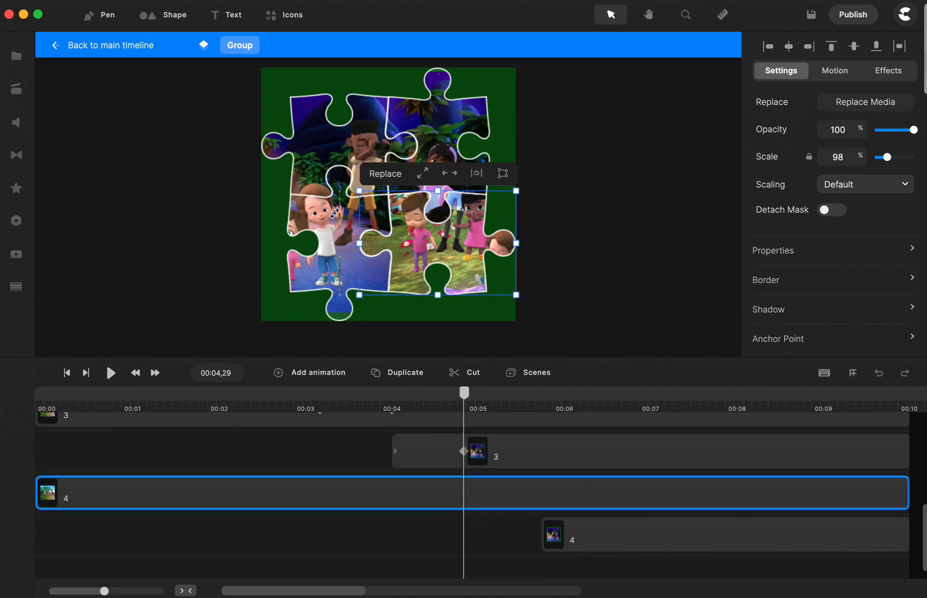
pyautogui.click(315, 374)
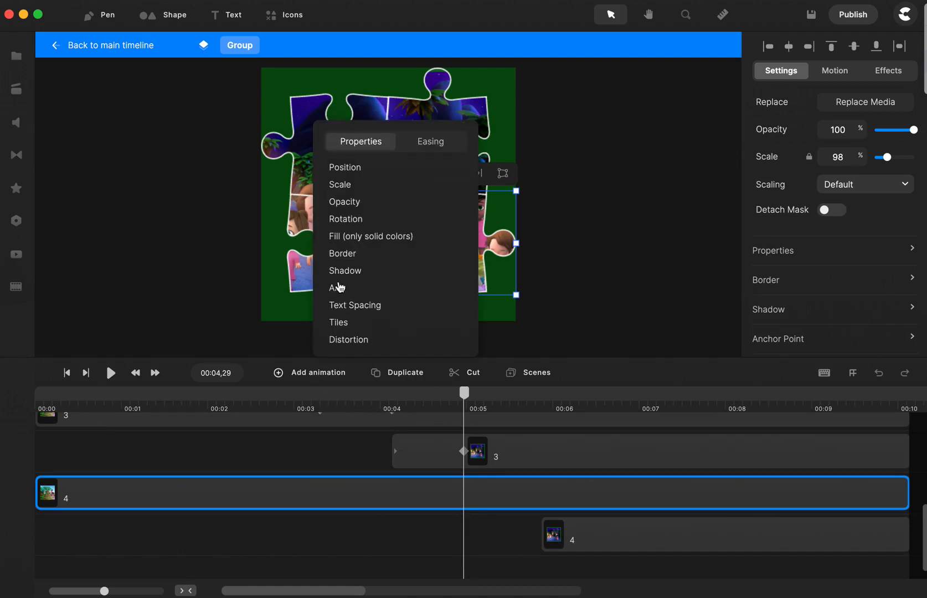
pyautogui.click(350, 222)
pyautogui.click(433, 142)
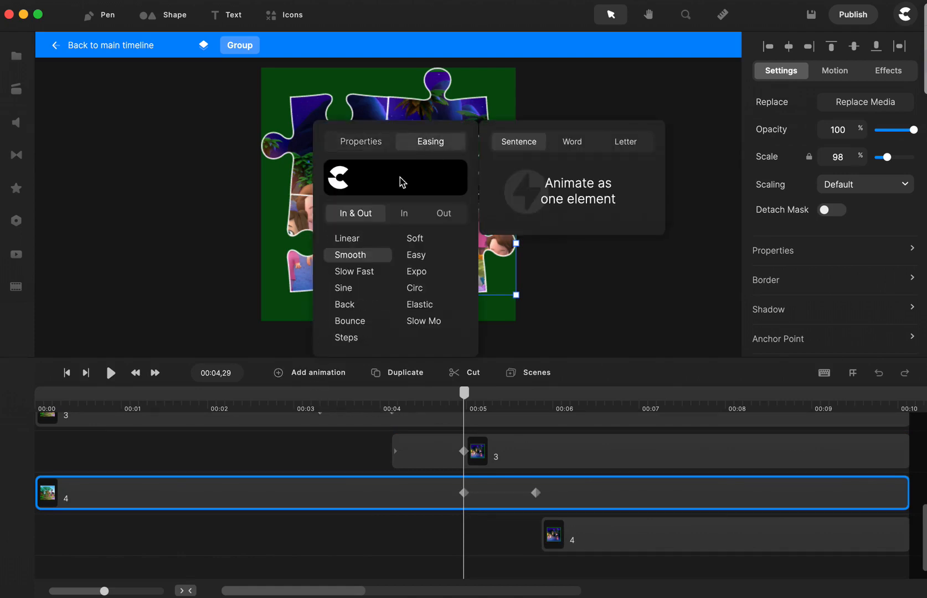
pyautogui.click(346, 239)
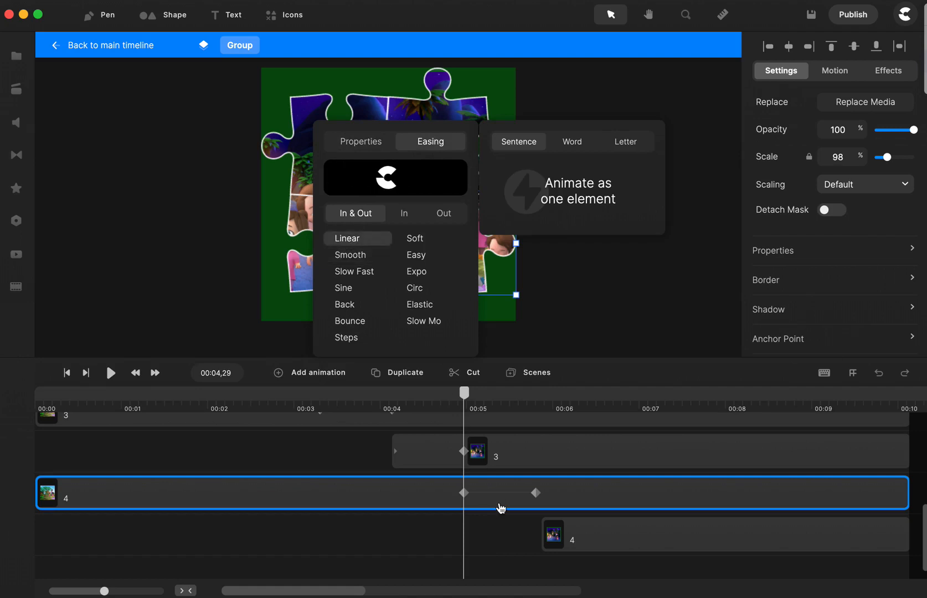
# - Set piece 4's daytime 3D Rotation Y to -90° at the second keyframe, 00:05,24, and move its nighttime clip to start there
pyautogui.click(535, 492)
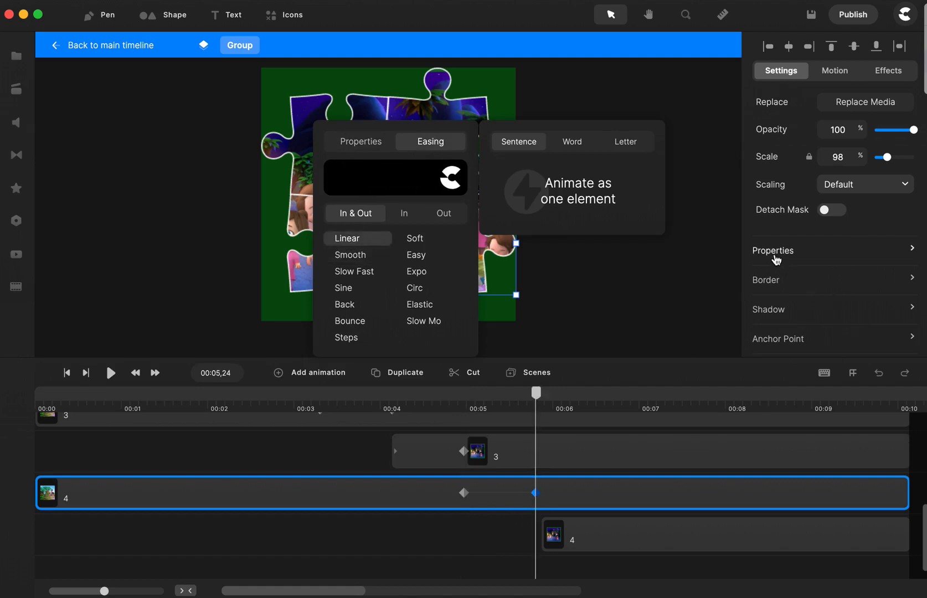
pyautogui.click(776, 258)
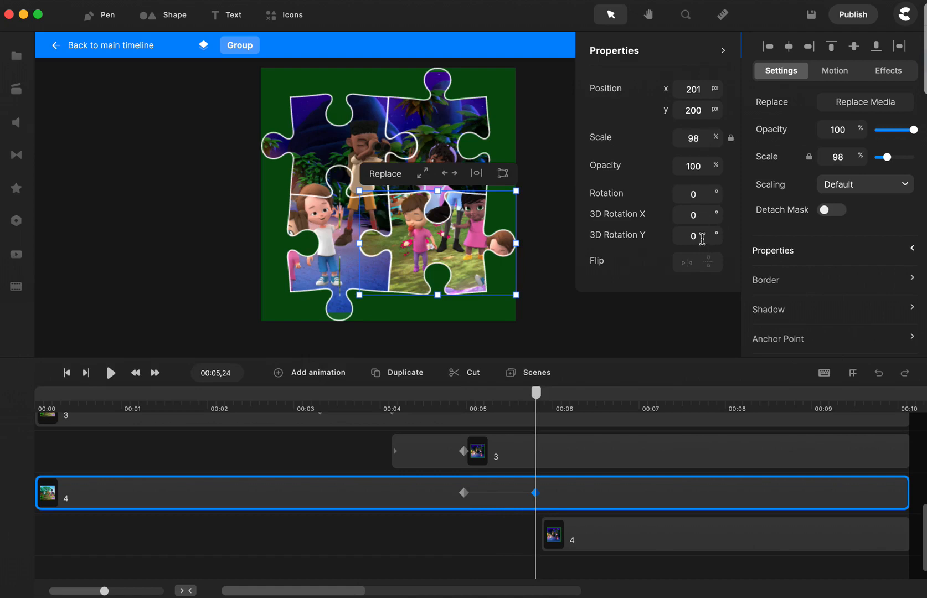
pyautogui.click(702, 239)
pyautogui.write('-90')
pyautogui.press('Return')
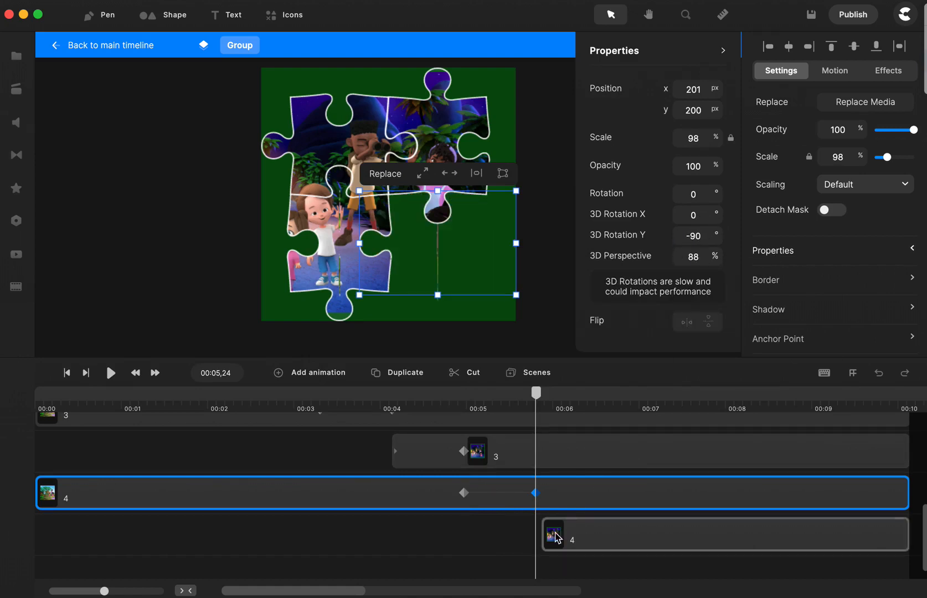
pyautogui.moveTo(553, 537); pyautogui.dragTo(560, 538)
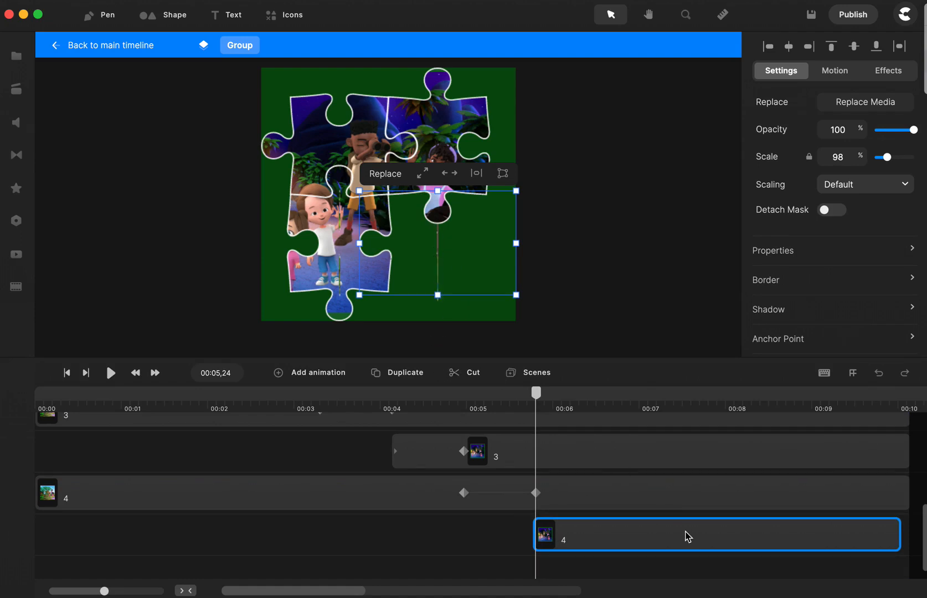
# - Trim piece 3's daytime clip to end just after its second keyframe, where its nighttime clip begins
pyautogui.scroll(2, 687, 536)
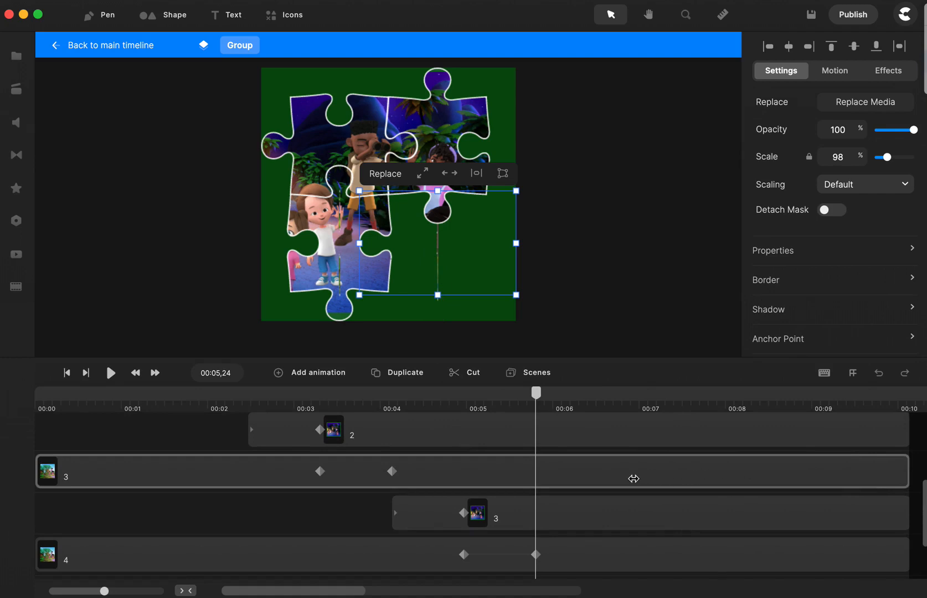
pyautogui.moveTo(633, 478); pyautogui.dragTo(548, 480)
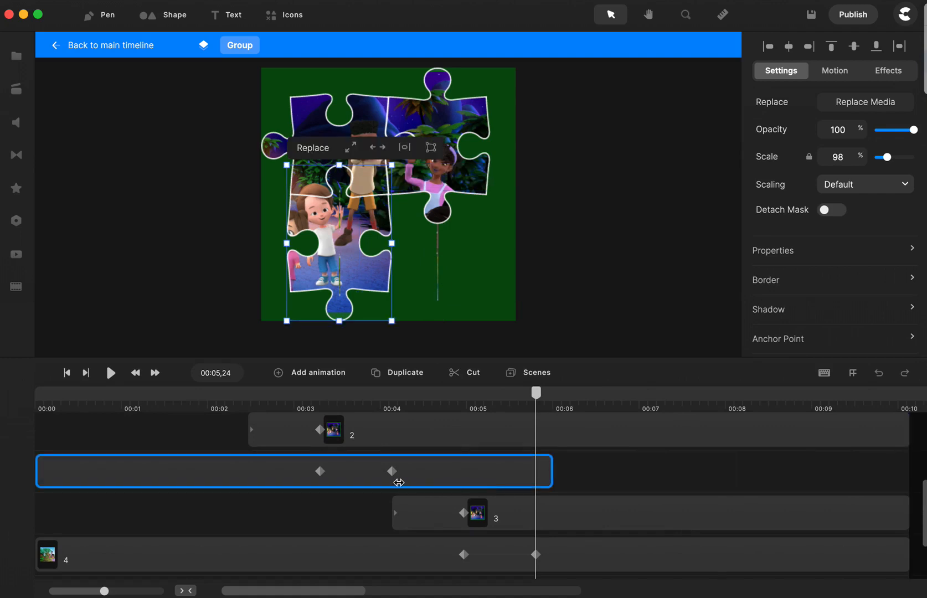
pyautogui.moveTo(404, 479)
pyautogui.mouseDown()
pyautogui.moveTo(393, 481)
pyautogui.moveTo(402, 486)
pyautogui.mouseUp()
# - Add a rotation animation with Linear in-and-out easing to piece 4's nighttime clip, starting at 00:05,24
pyautogui.scroll(-3, 570, 563)
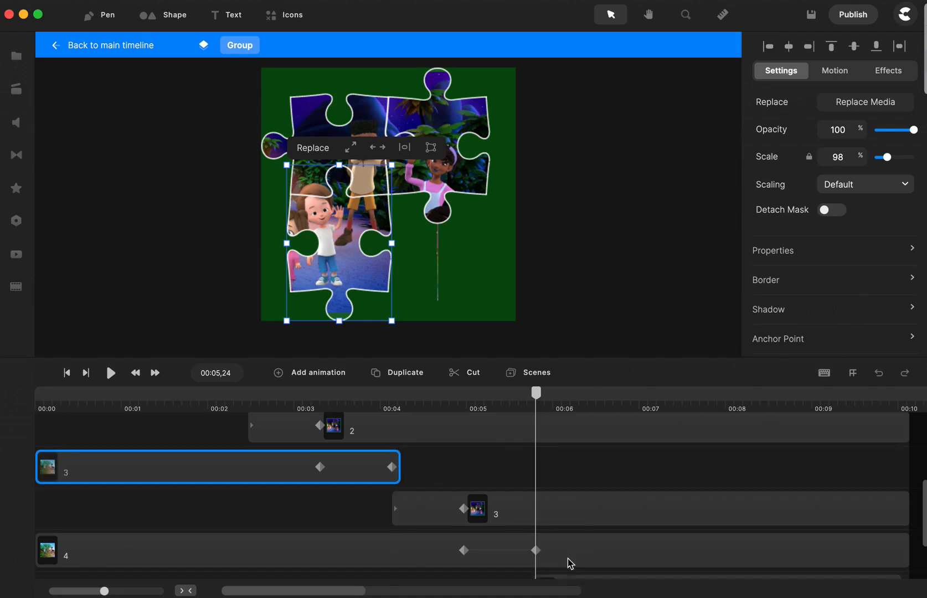
pyautogui.click(552, 520)
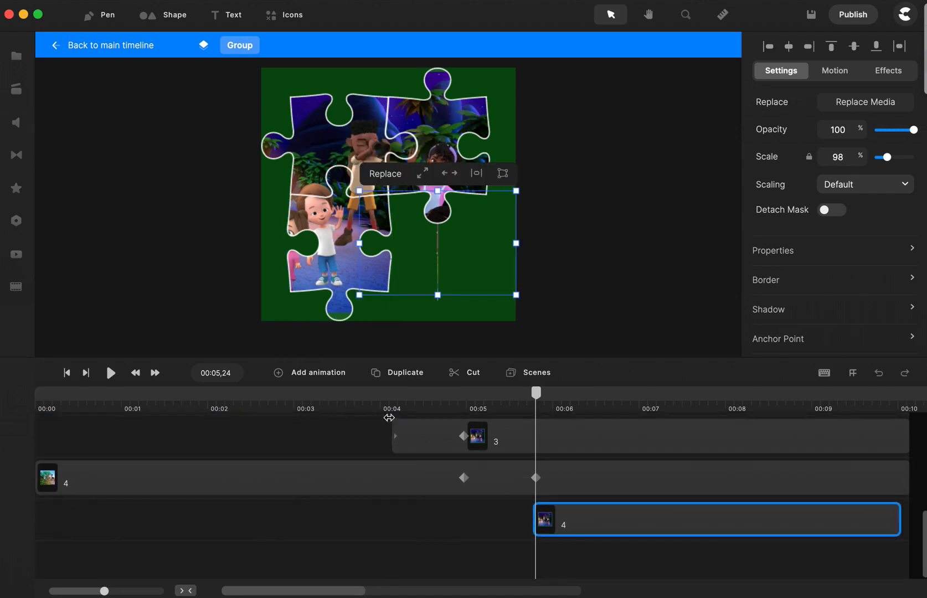
pyautogui.click(325, 374)
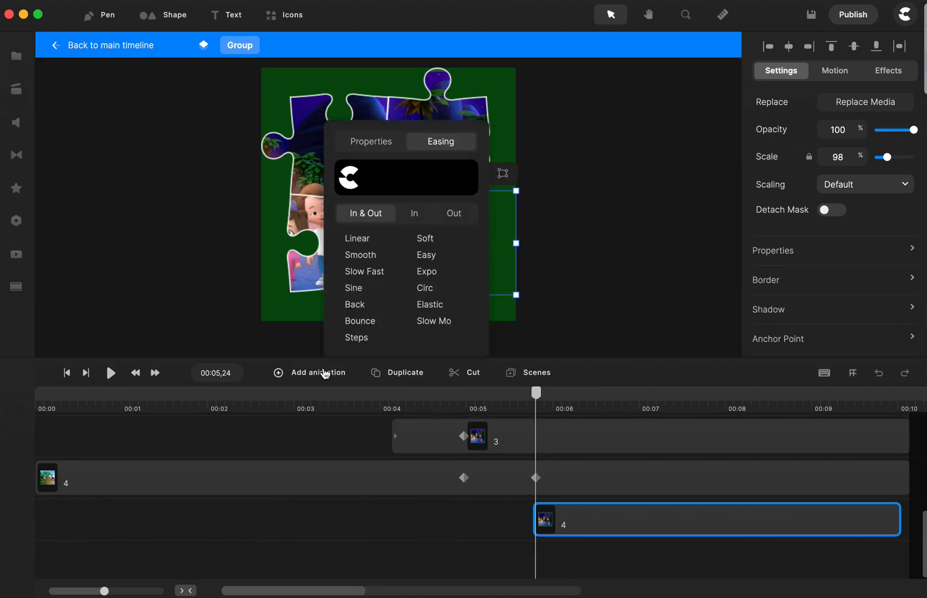
pyautogui.click(367, 242)
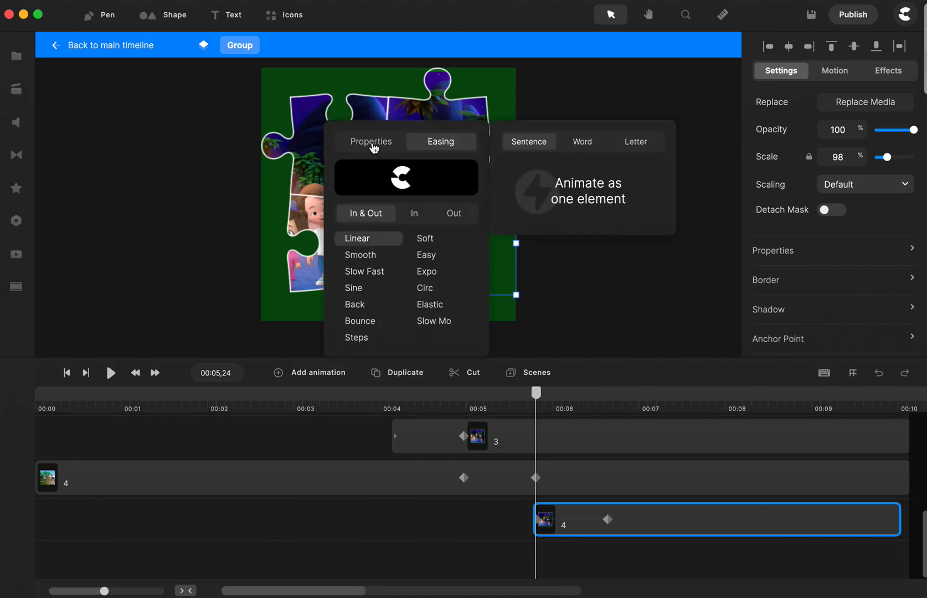
pyautogui.click(372, 142)
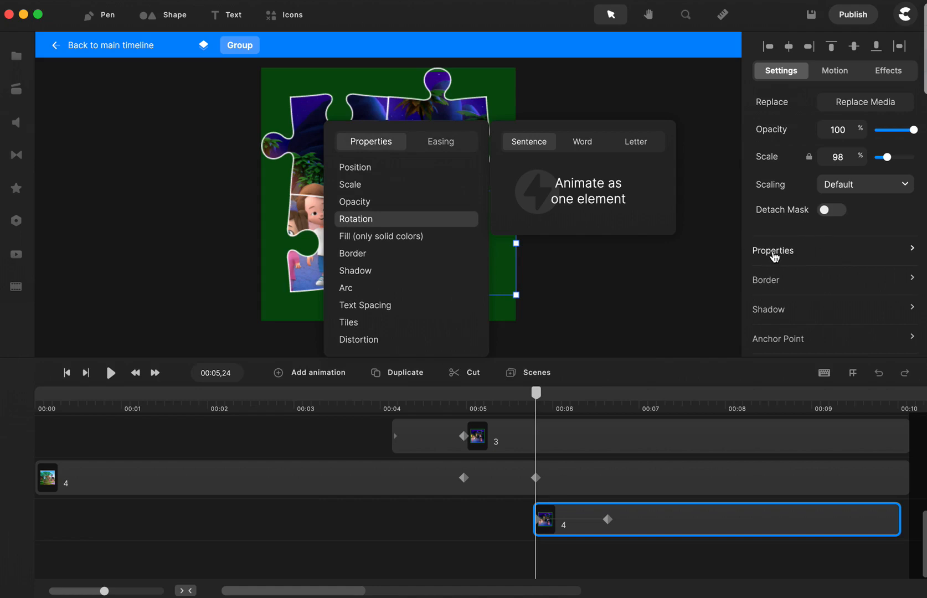
# - Try to set piece 4's nighttime 3D Rotation Y to 0° at its second keyframe, 00:06,19
pyautogui.click(778, 253)
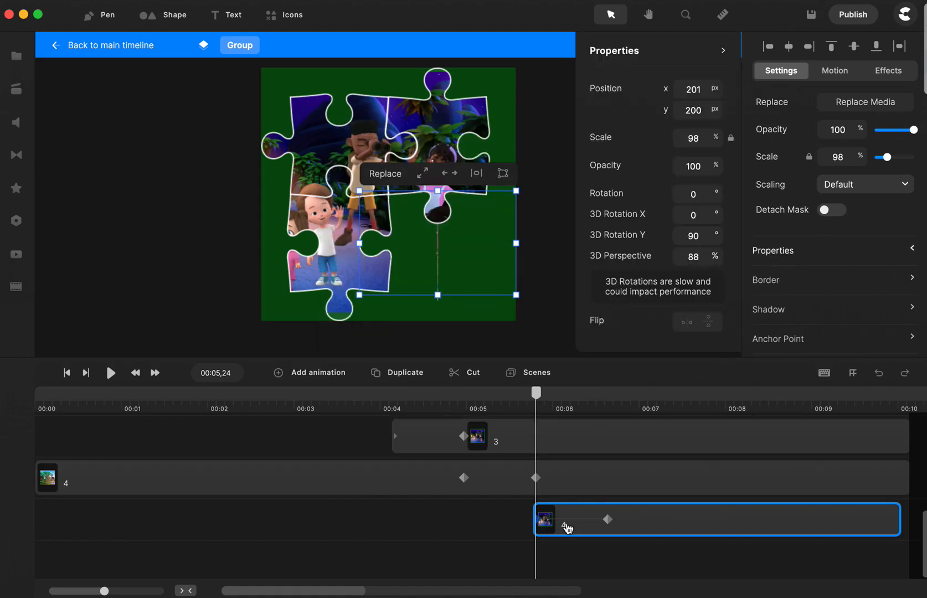
pyautogui.click(608, 521)
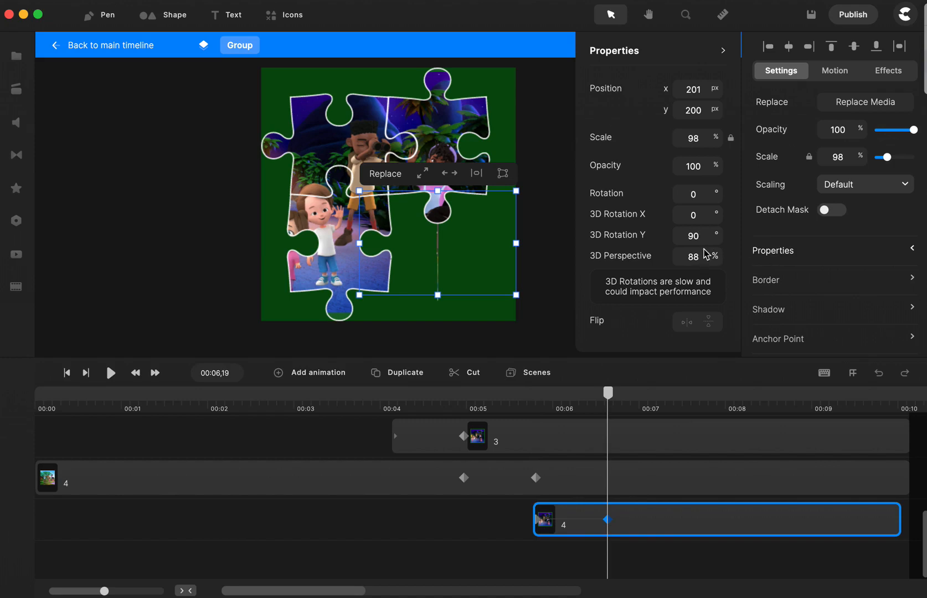
pyautogui.doubleClick(686, 238)
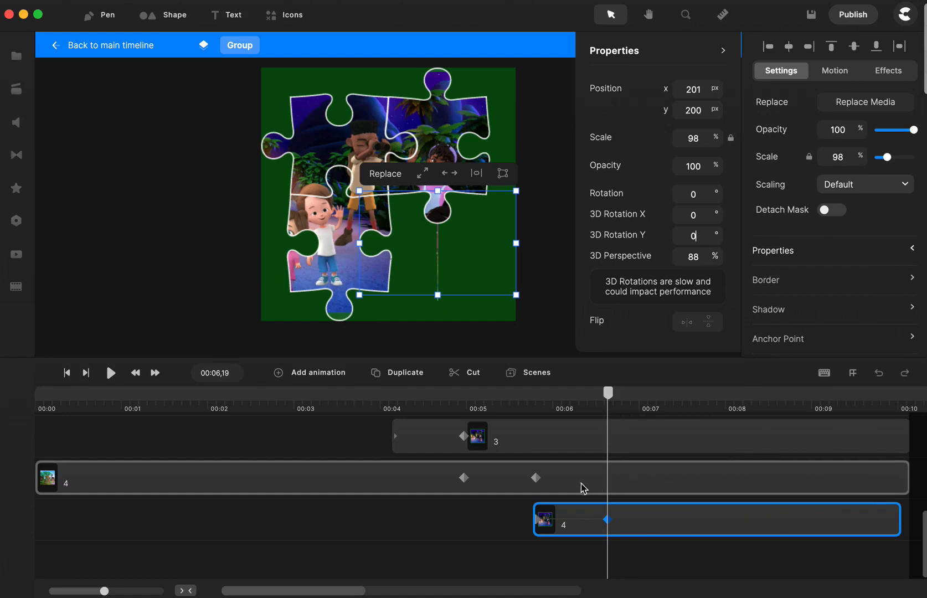
# - Trim piece 4's daytime clip to end just after its second keyframe and play the animation from 00:00 to check piece 4's flip
pyautogui.moveTo(565, 483); pyautogui.dragTo(539, 487)
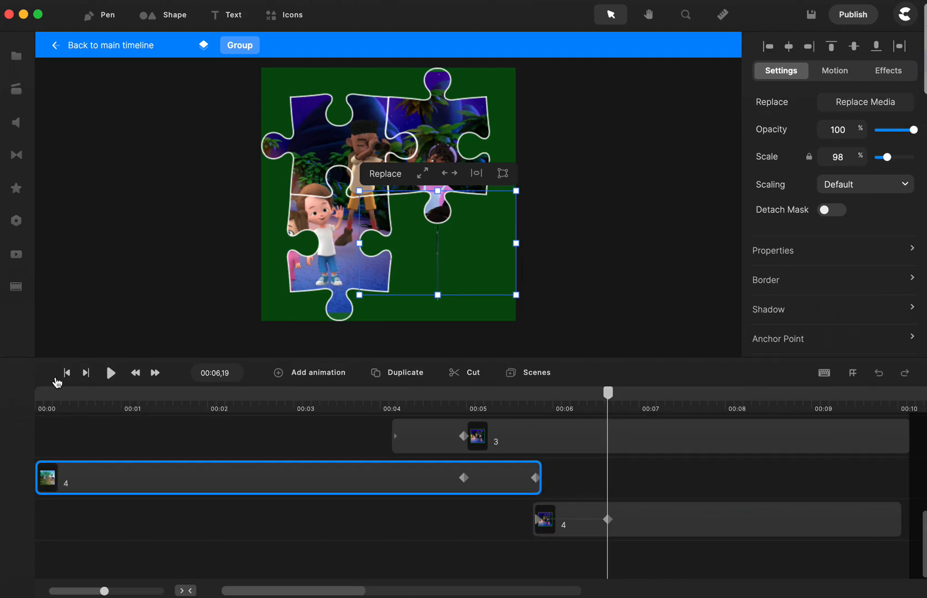
pyautogui.click(66, 373)
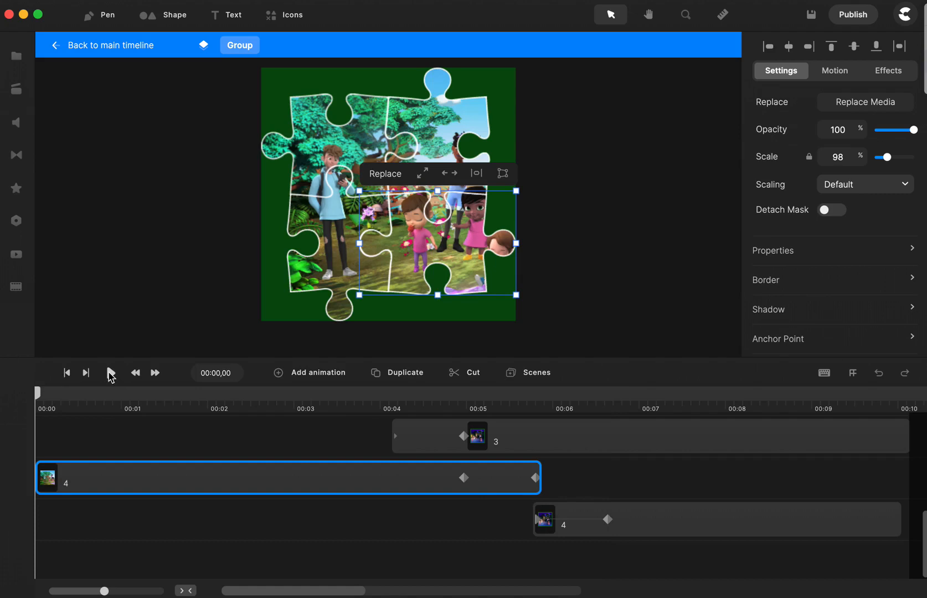
pyautogui.click(111, 373)
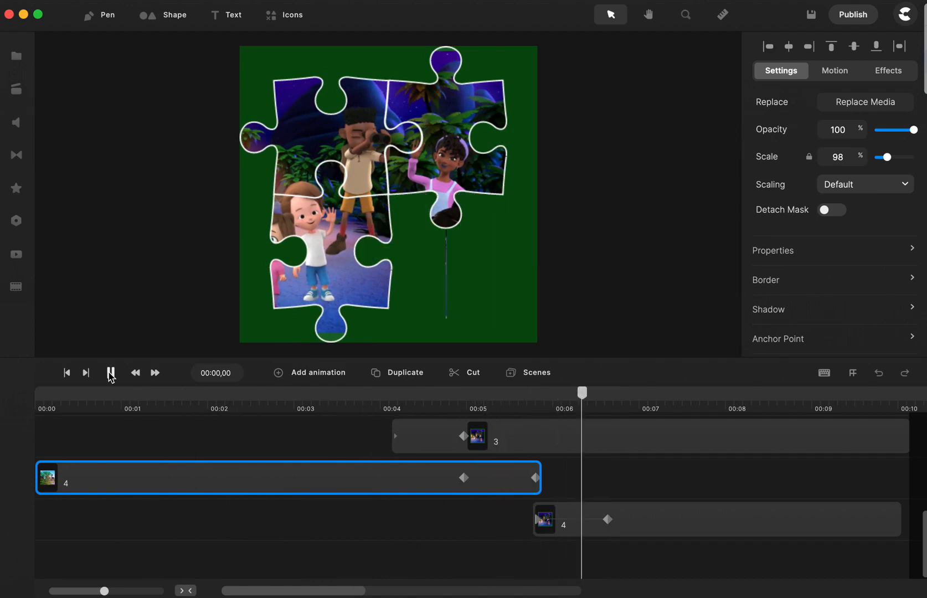
pyautogui.click(111, 373)
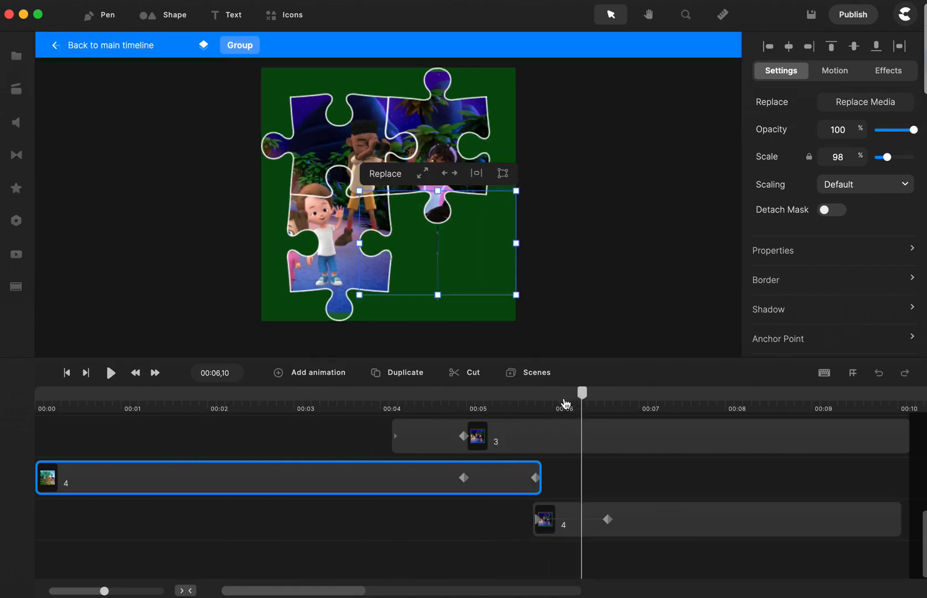
# - Set piece 4's daytime 3D Rotation Y to -90° at its second keyframe, 00:05,24, and preview the flip from there
pyautogui.click(536, 410)
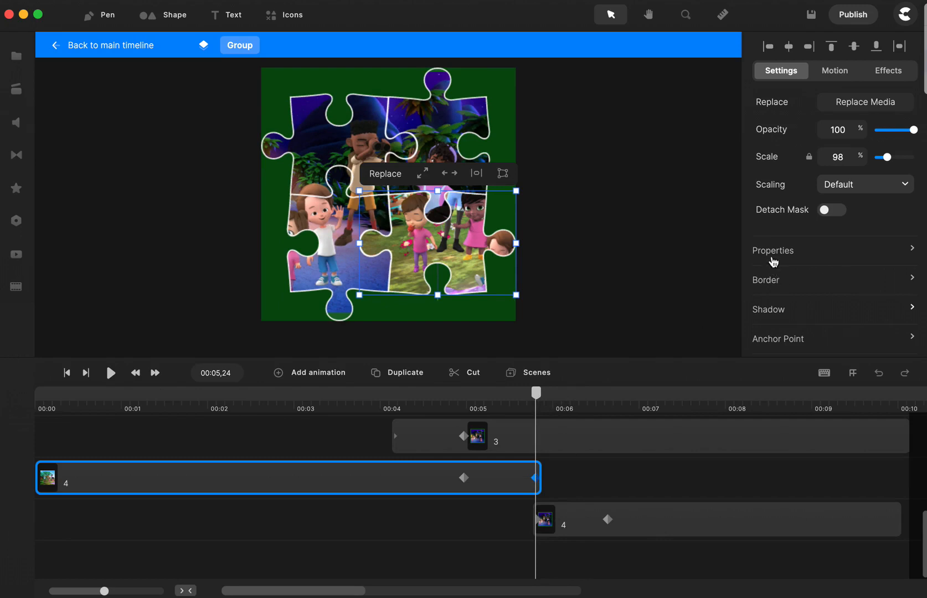
pyautogui.click(771, 251)
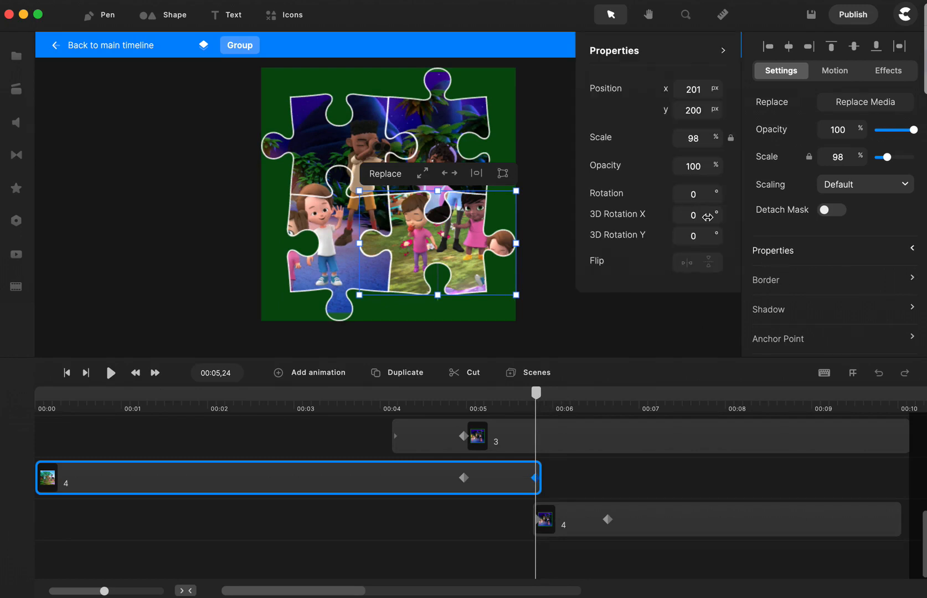
pyautogui.moveTo(701, 235); pyautogui.dragTo(677, 239)
pyautogui.write('-90')
pyautogui.press('Return')
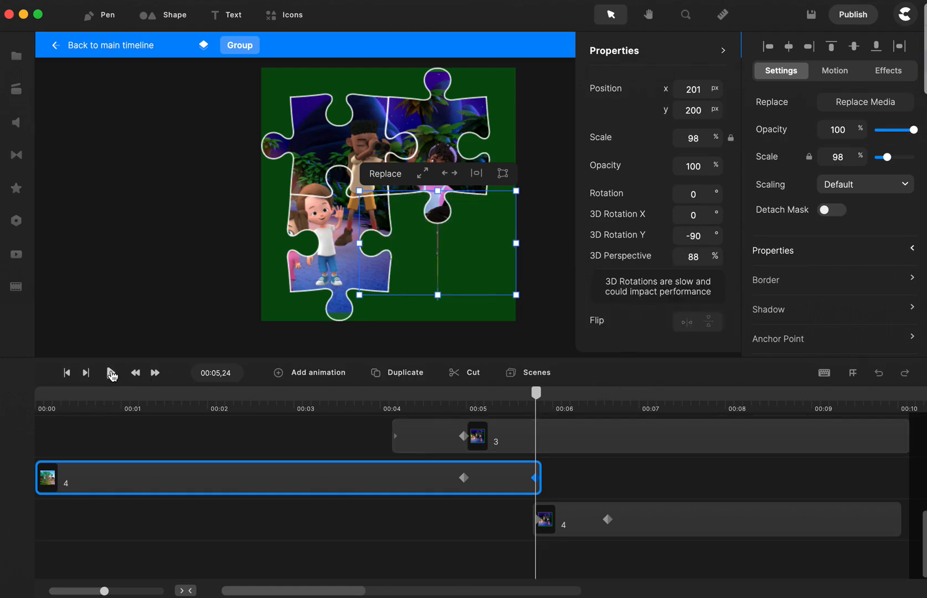
pyautogui.click(110, 374)
pyautogui.click(110, 374)
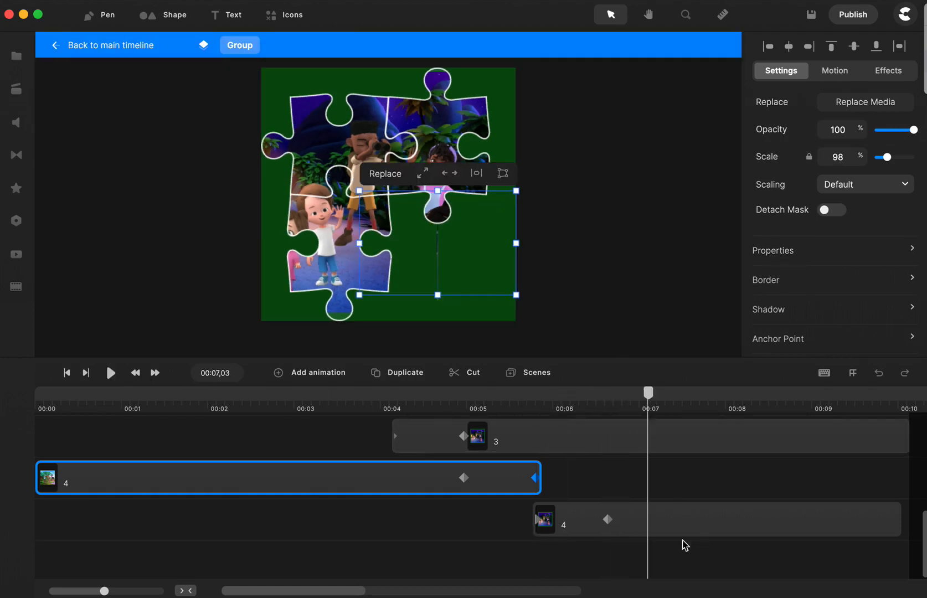
# - Set piece 4's nighttime 3D Rotation Y to 0° at its second keyframe, 00:06,19
pyautogui.click(606, 520)
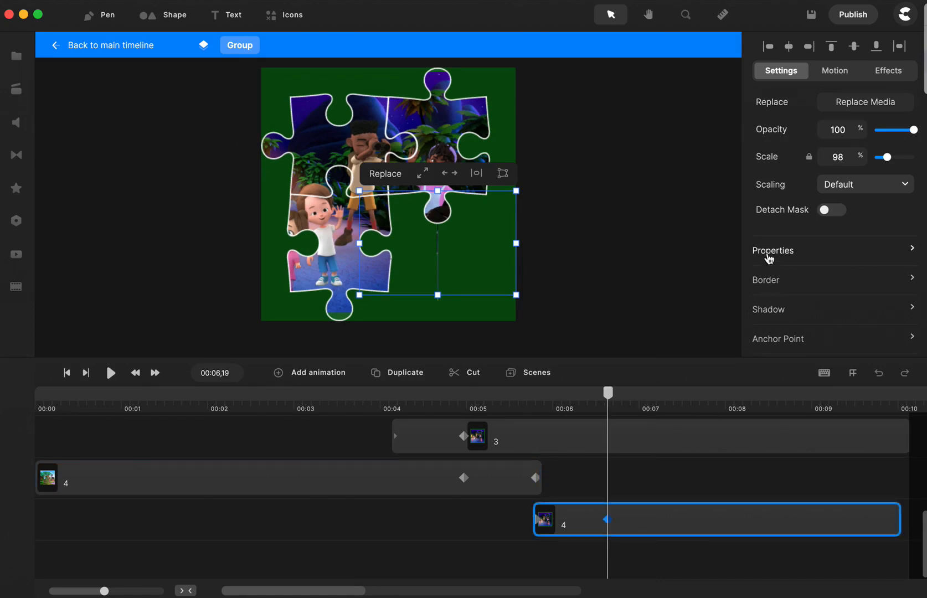
pyautogui.click(768, 252)
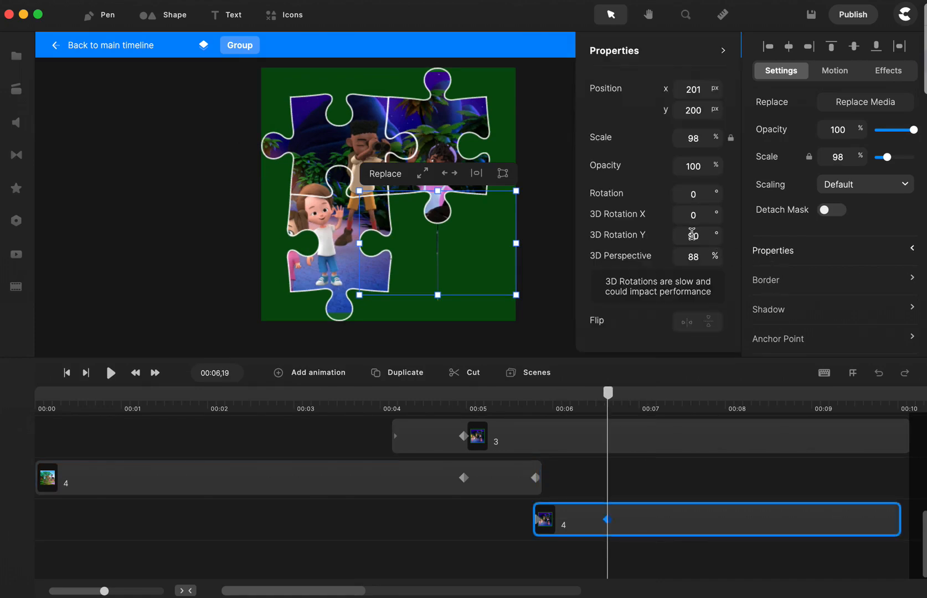
pyautogui.click(691, 234)
pyautogui.press('Return')
# - Play the animation from 00:00 to check that all four pieces flip to the night image in sequence
pyautogui.click(64, 373)
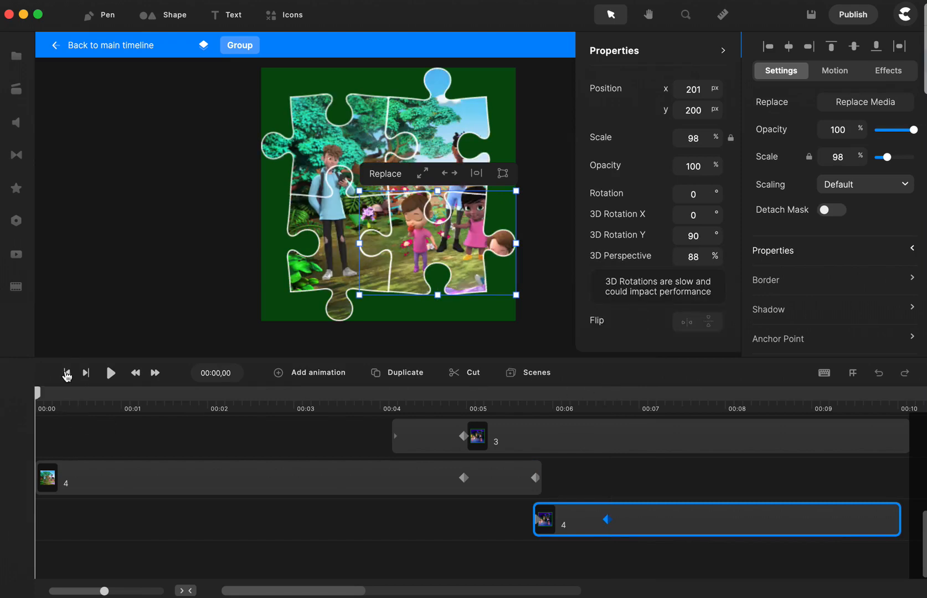
pyautogui.click(111, 373)
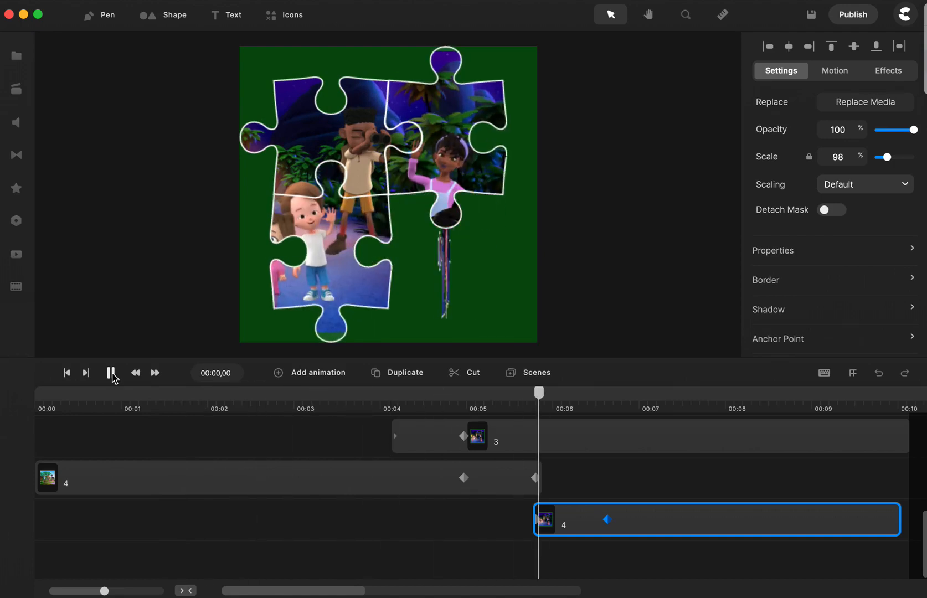
pyautogui.click(111, 373)
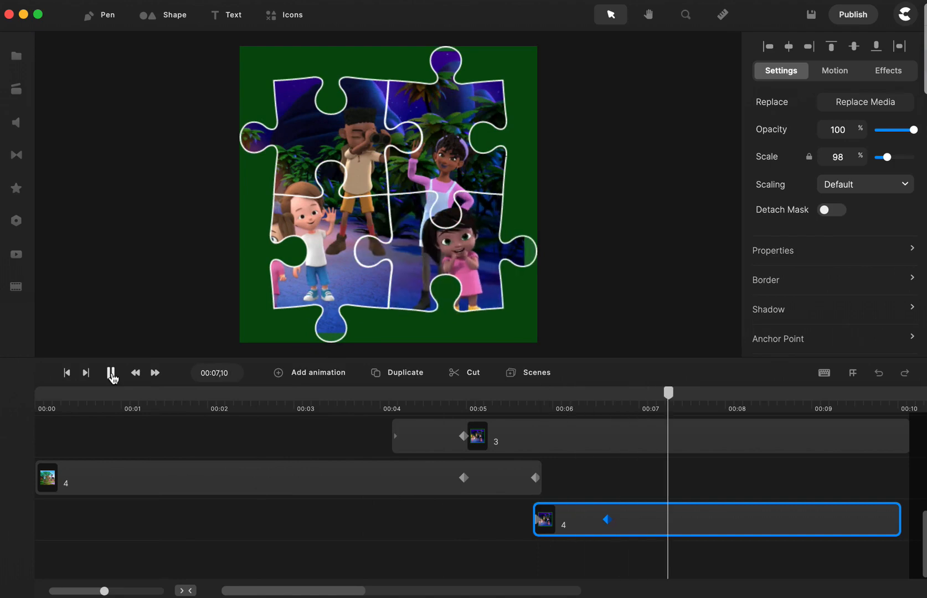